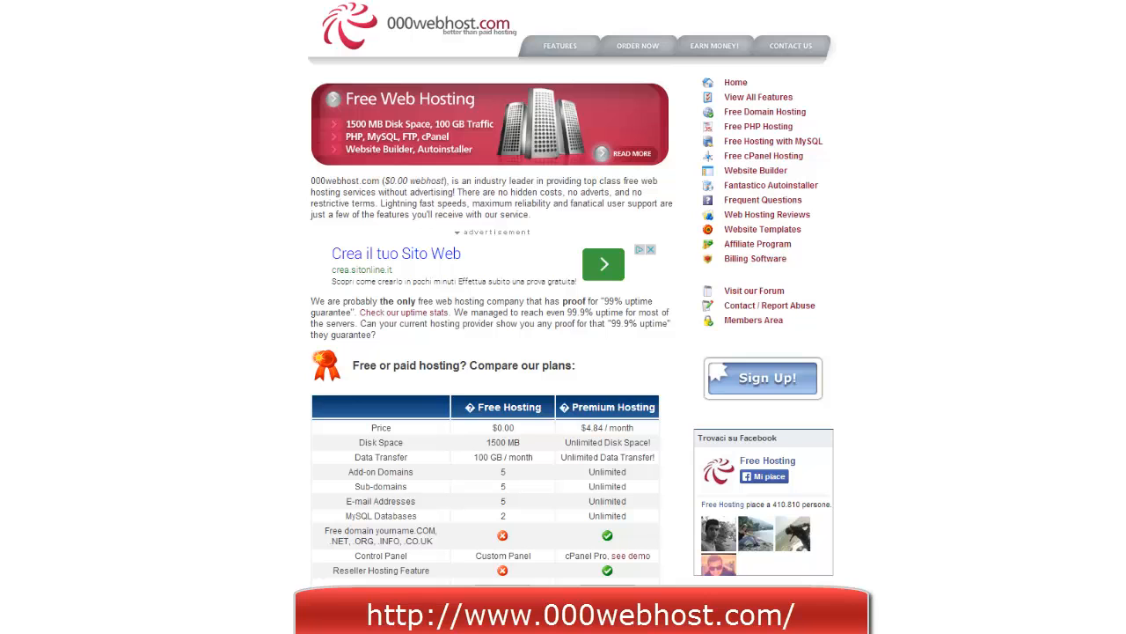
# Compare the hosting plans, order the Free Hosting plan and activate the free subdomain field on its order form
pyautogui.scroll(-3, 563, 317)
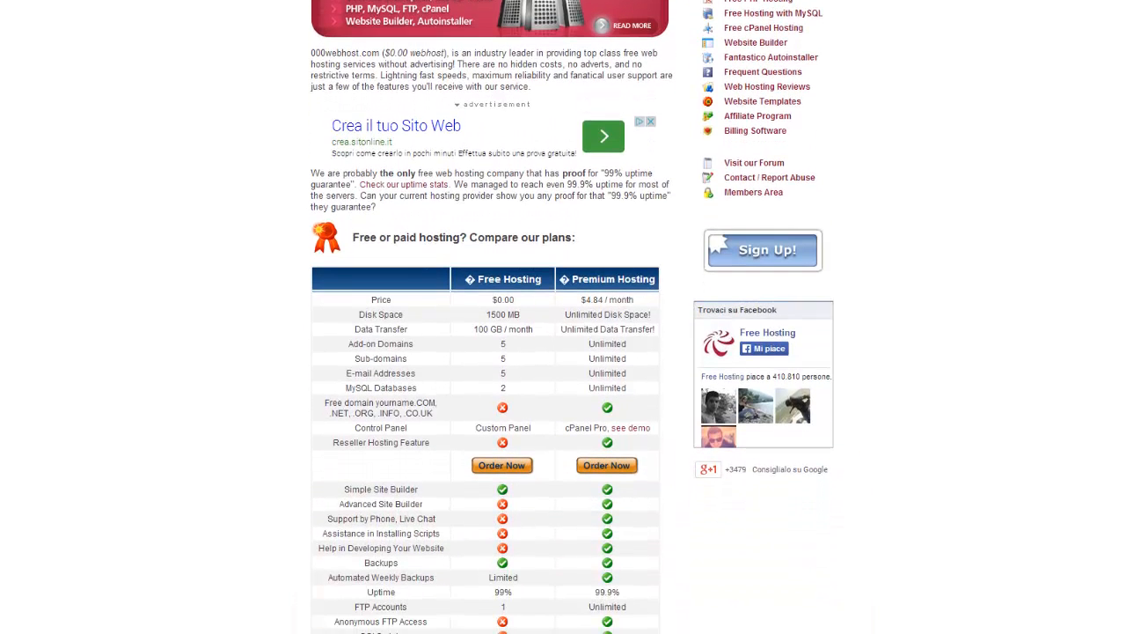
pyautogui.scroll(3, 571, 317)
pyautogui.scroll(-7, 572, 317)
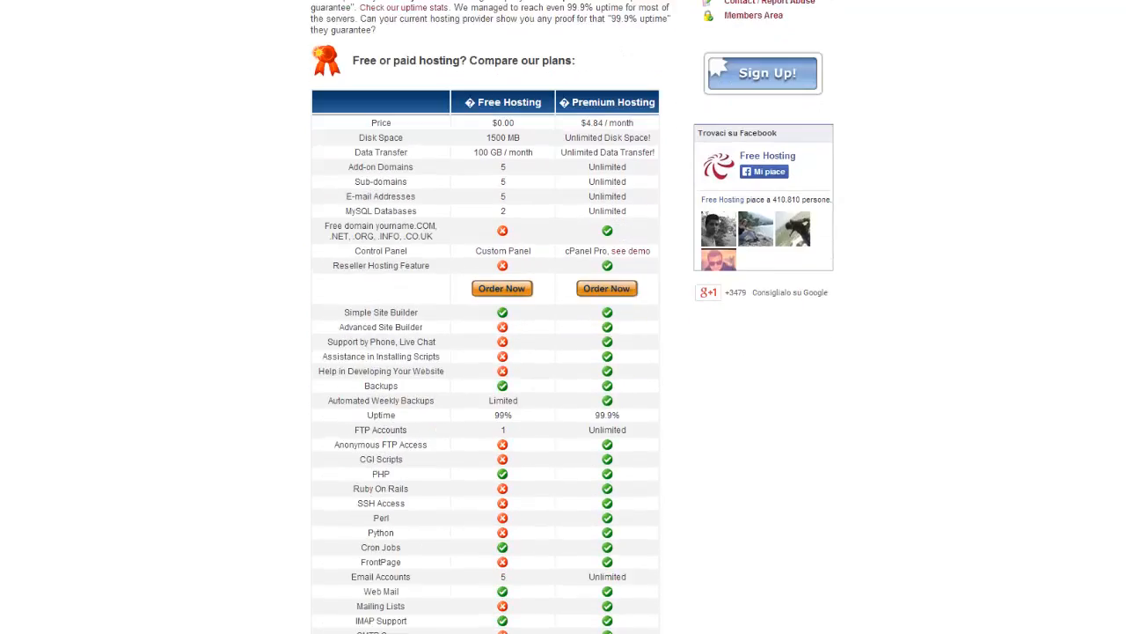
pyautogui.scroll(-5, 470, 594)
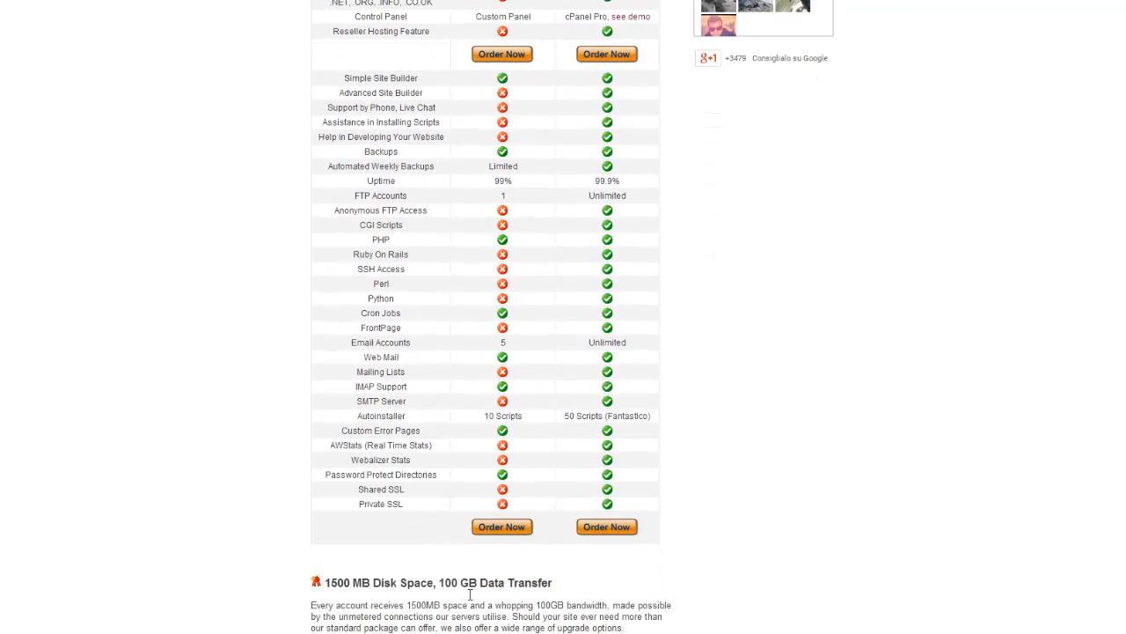
pyautogui.click(499, 528)
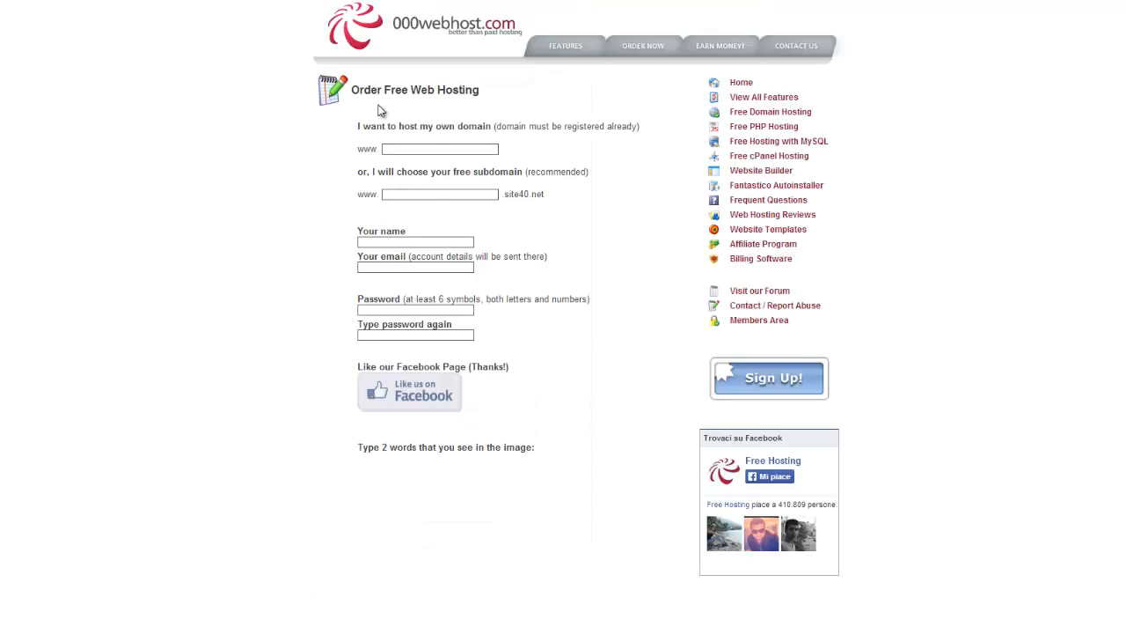
pyautogui.click(407, 197)
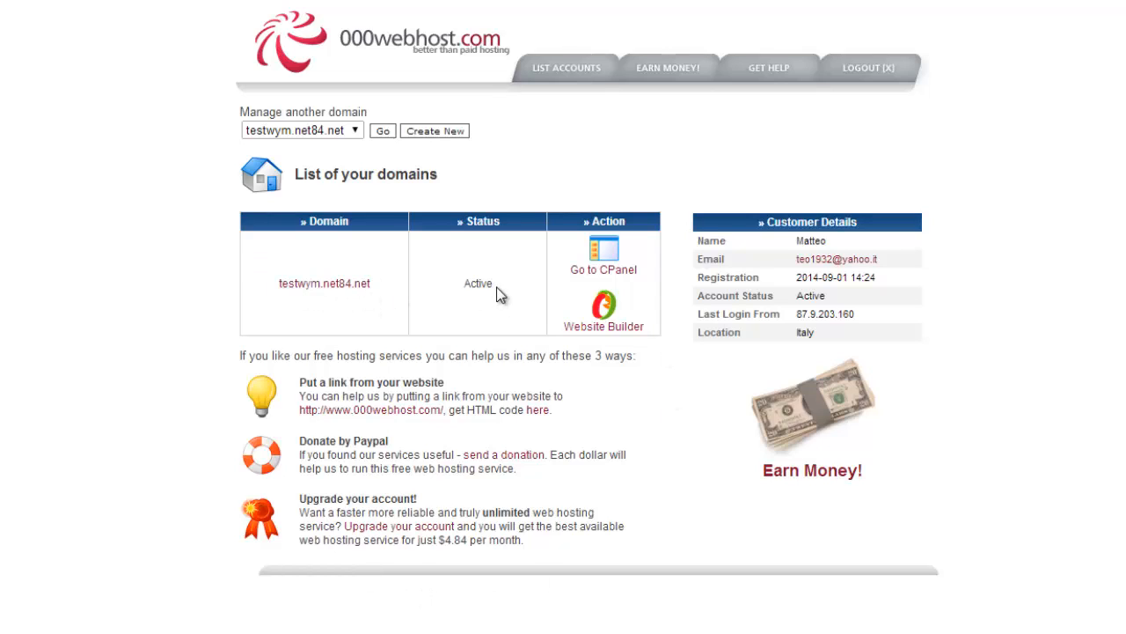
# Open the CPanel for testwym.net84.net and go to its web file manager
pyautogui.click(605, 272)
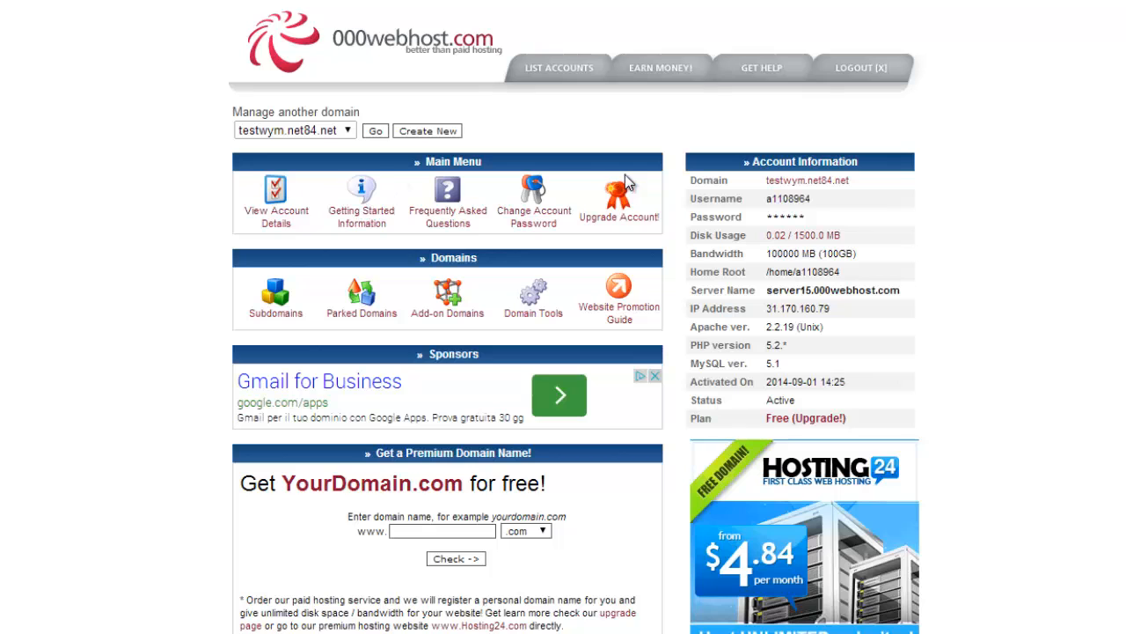
pyautogui.scroll(-1, 825, 365)
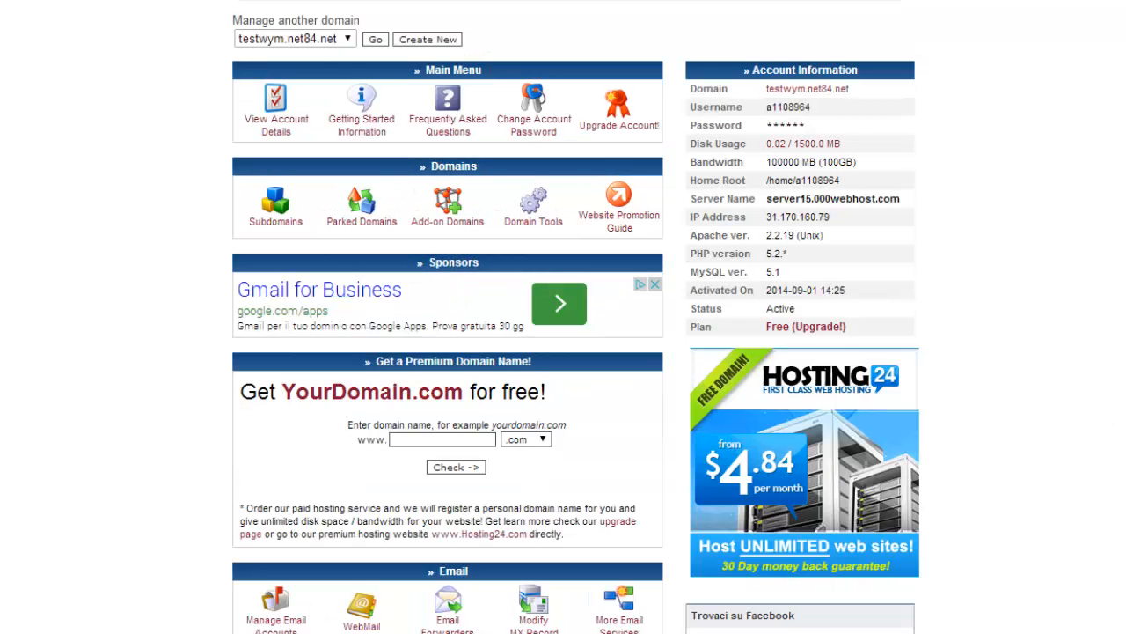
pyautogui.scroll(-1, 576, 352)
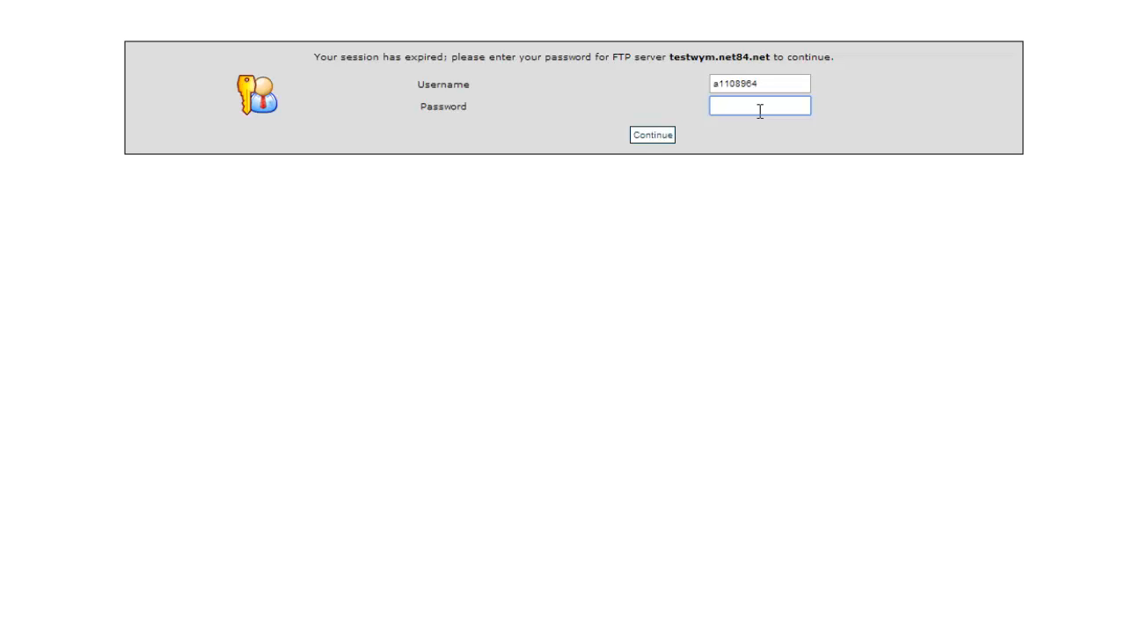
# Log in to the FTP file manager with the account password, without saving it, and open the public_html directory
pyautogui.write('••••••••')
pyautogui.click(662, 132)
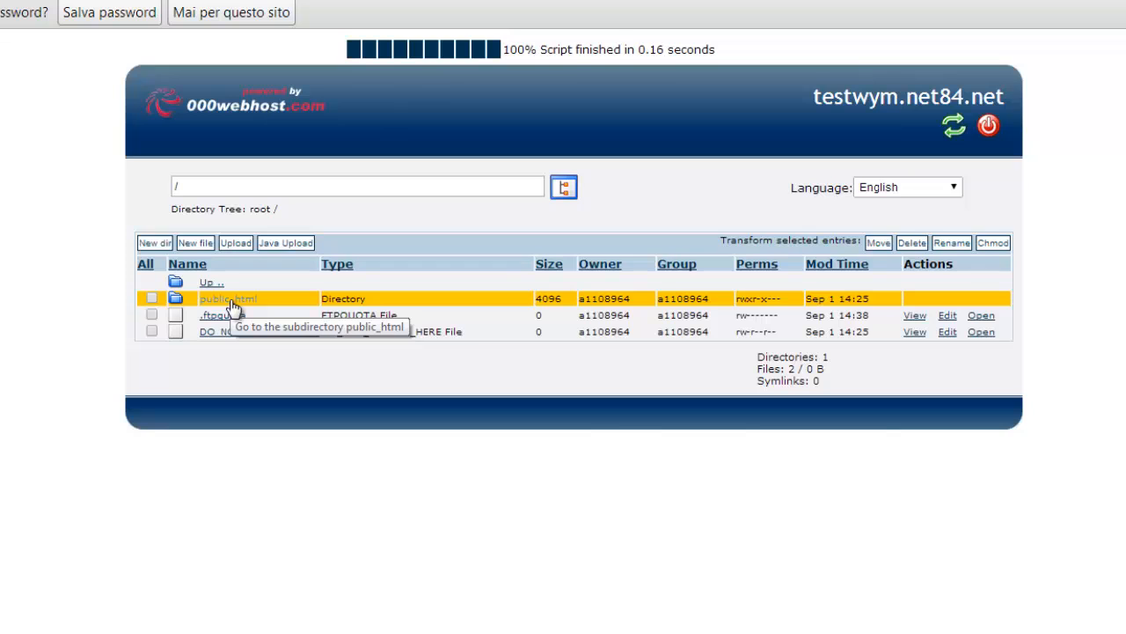
pyautogui.click(203, 13)
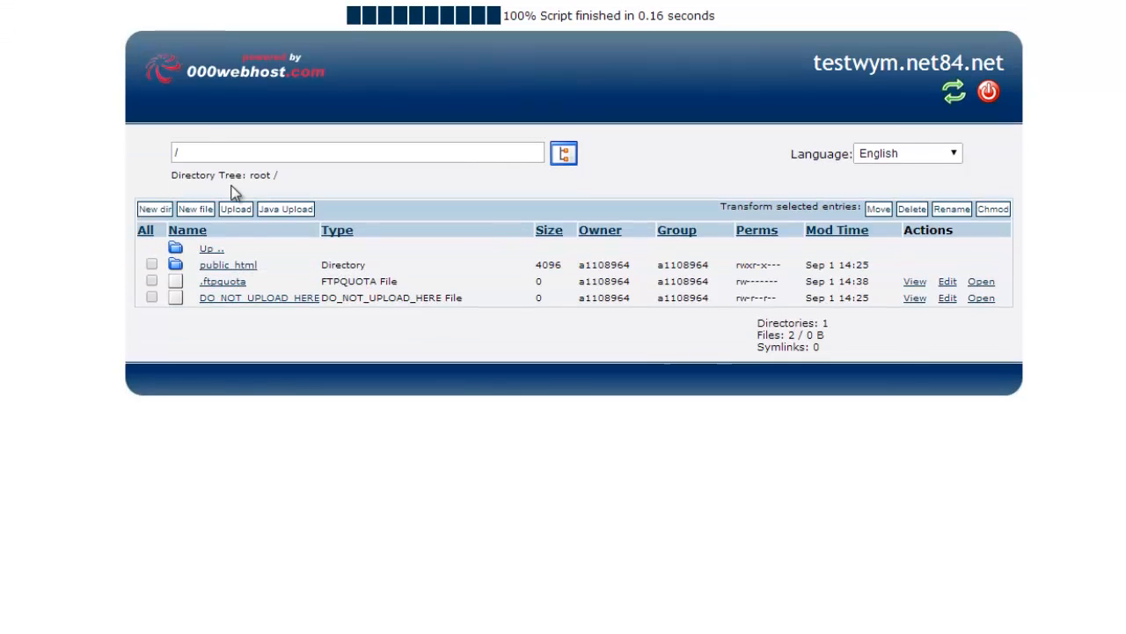
pyautogui.click(247, 269)
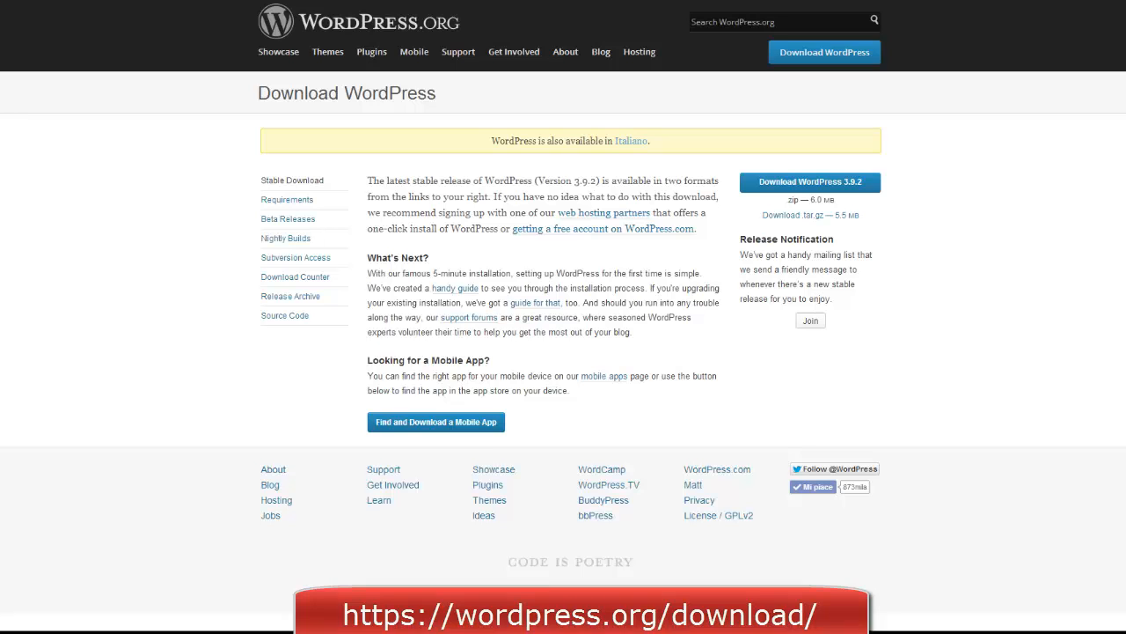
# Download the WordPress 3.9.2 zip and set the file manager's upload directory to /public_html
pyautogui.click(817, 190)
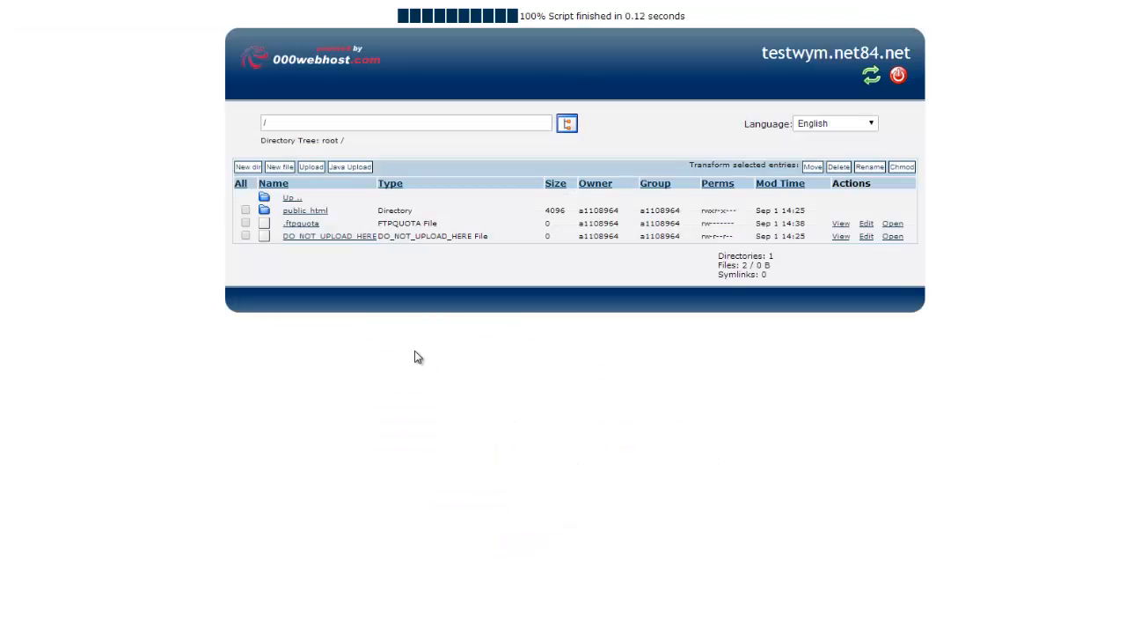
pyautogui.click(311, 167)
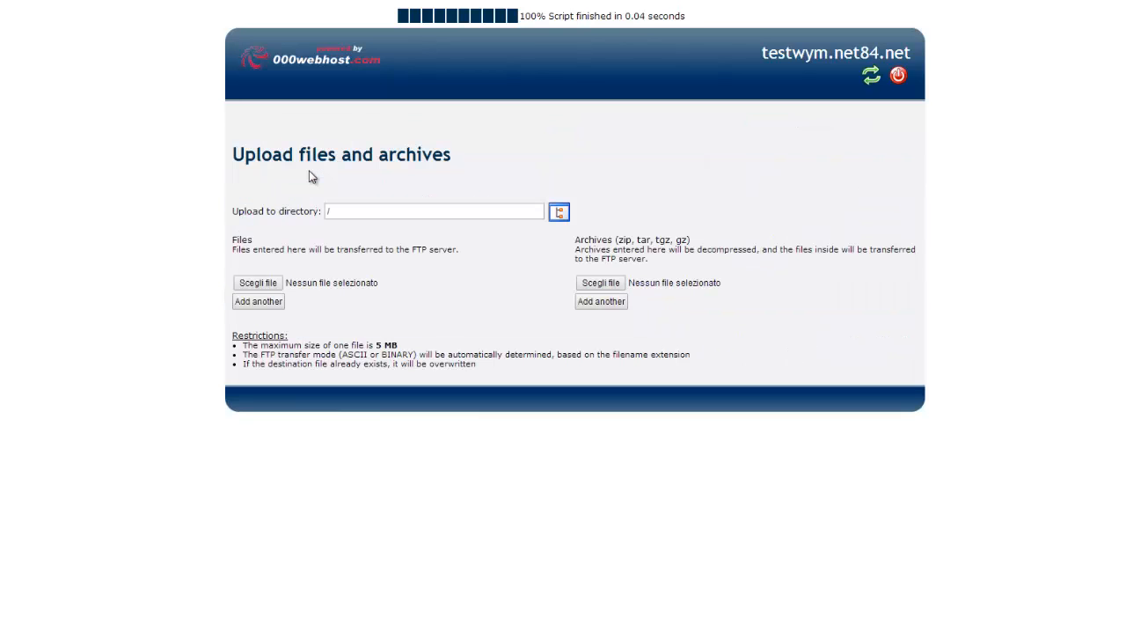
pyautogui.click(561, 214)
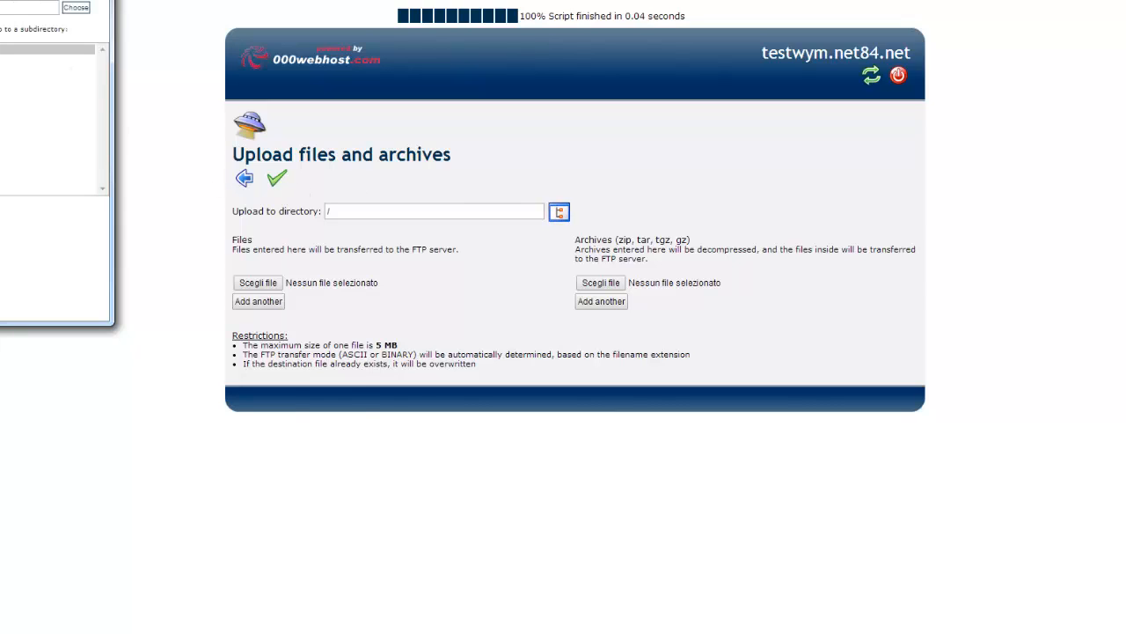
pyautogui.moveTo(0, 0); pyautogui.dragTo(227, 189)
pyautogui.click(176, 286)
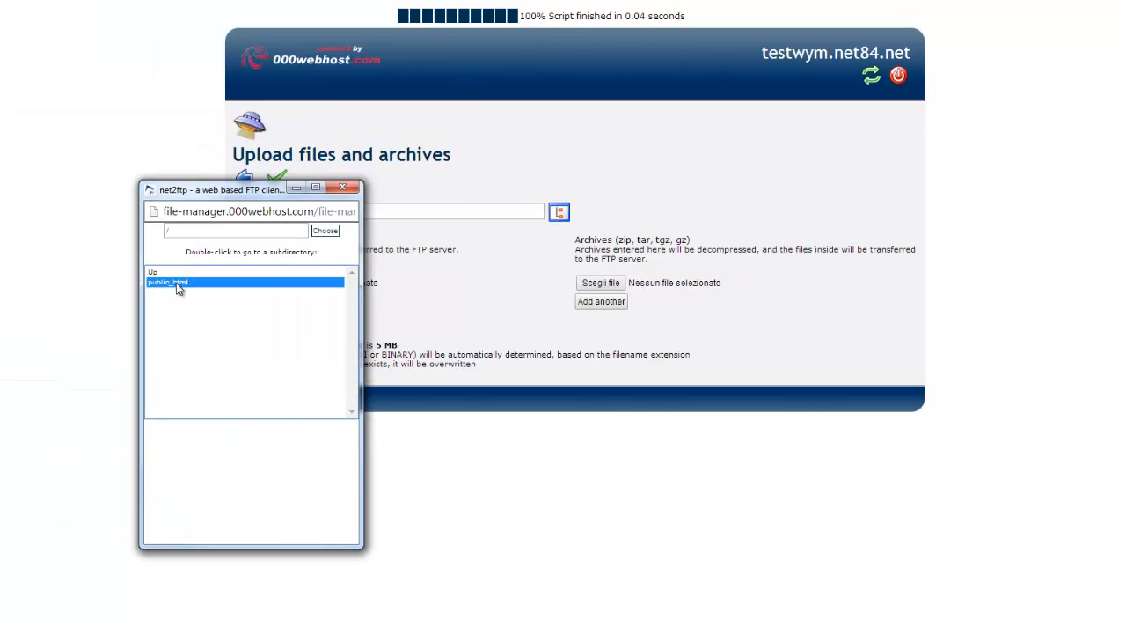
pyautogui.doubleClick(177, 283)
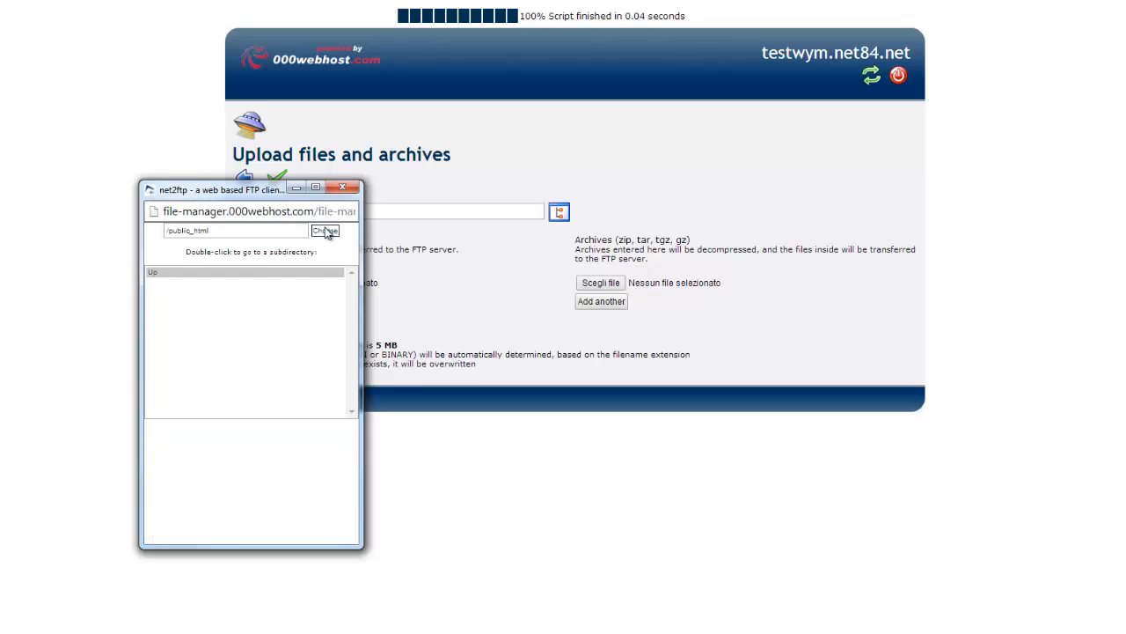
pyautogui.click(325, 231)
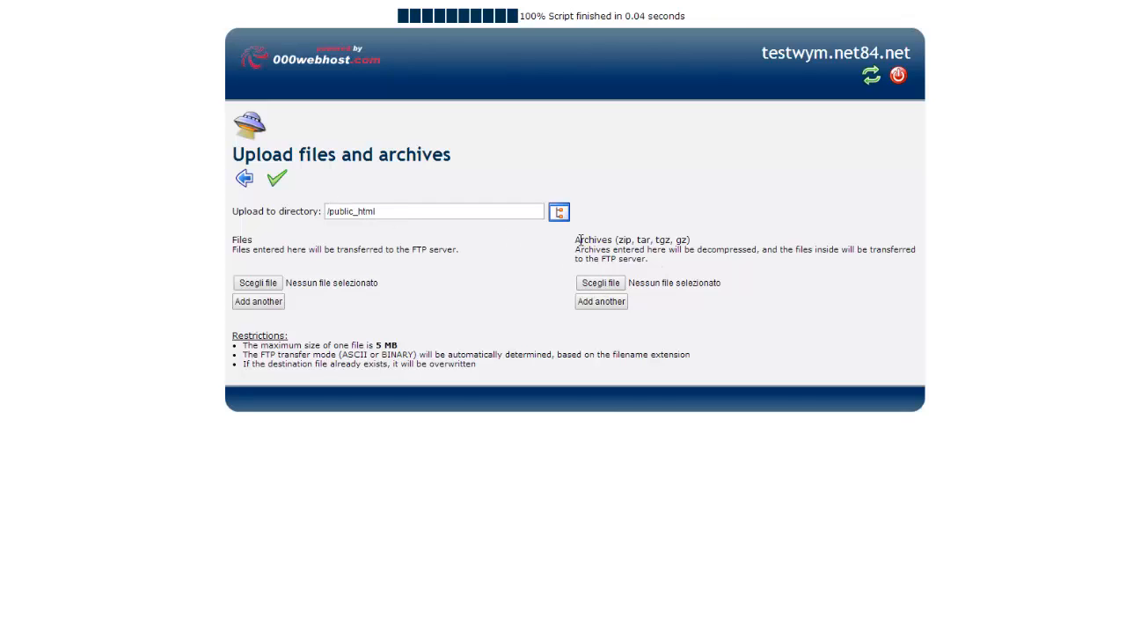
# Choose the wordpress-3.9.2 file as the archive to upload and decompress on the FTP server
pyautogui.click(597, 287)
pyautogui.click(58, 74)
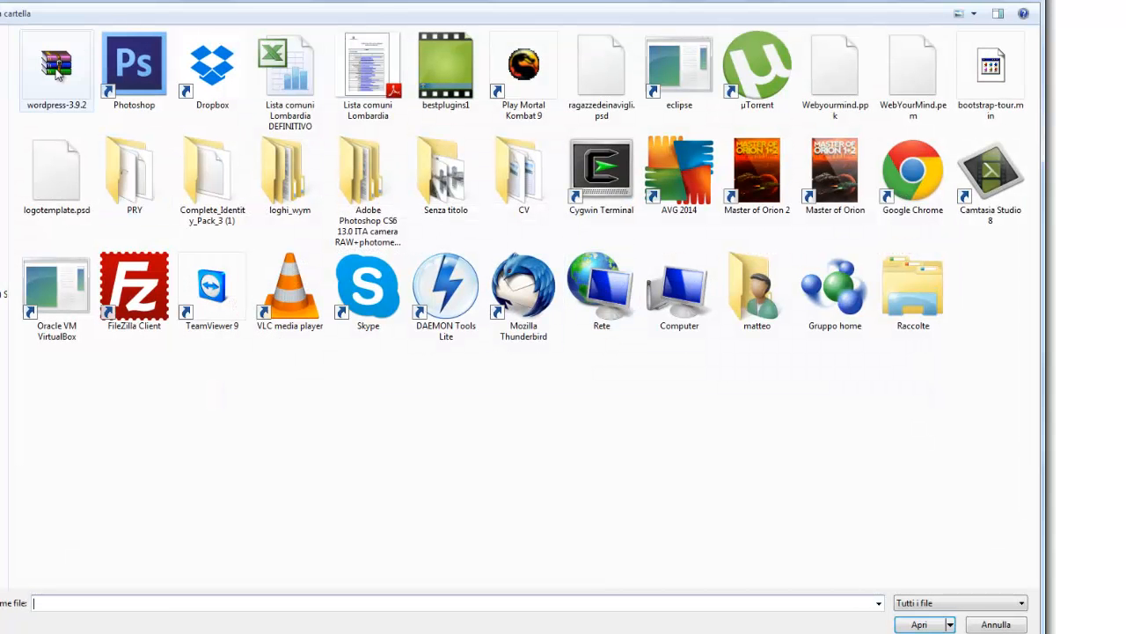
pyautogui.doubleClick(58, 74)
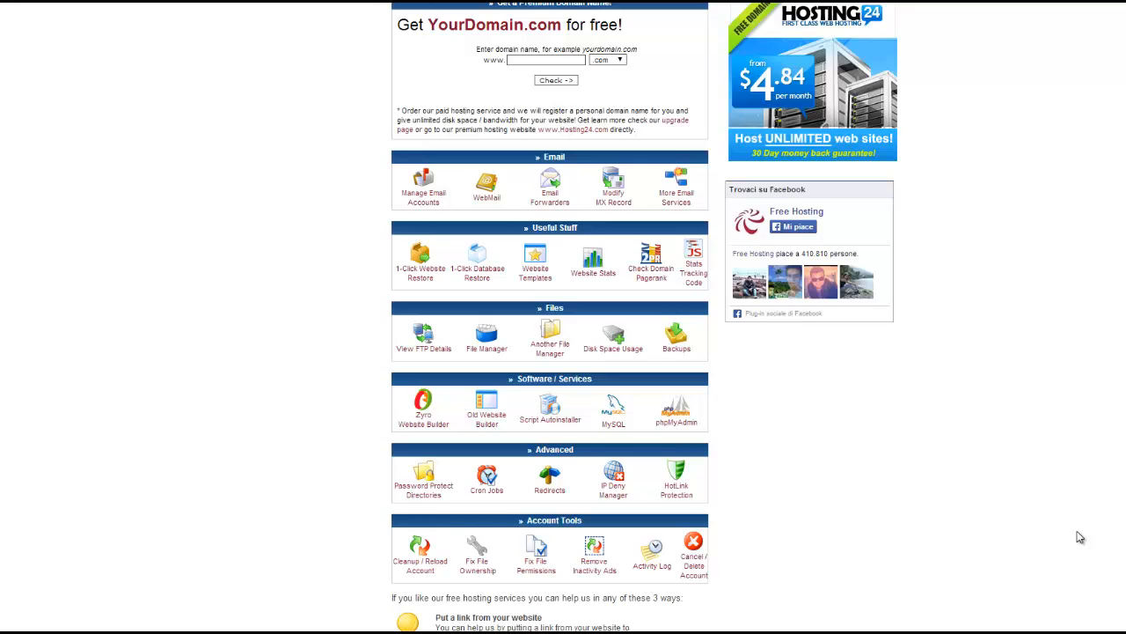
# Open the hosting account's FTP details in a separate tab and get the FileZilla Client from the FileZilla project site
pyautogui.rightClick(413, 353)
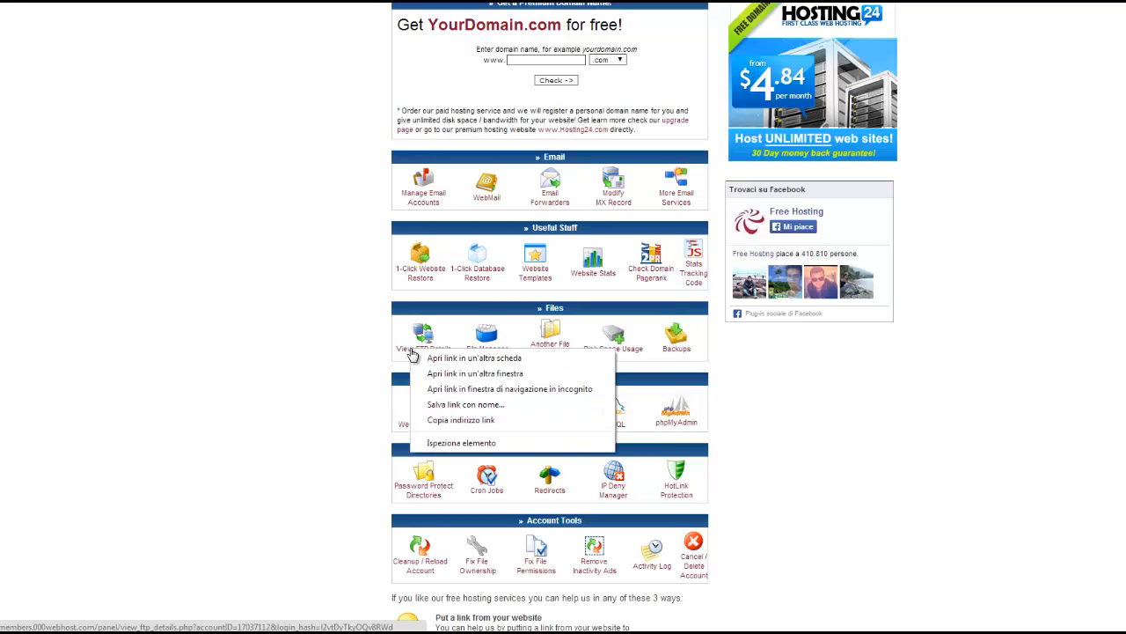
pyautogui.click(427, 356)
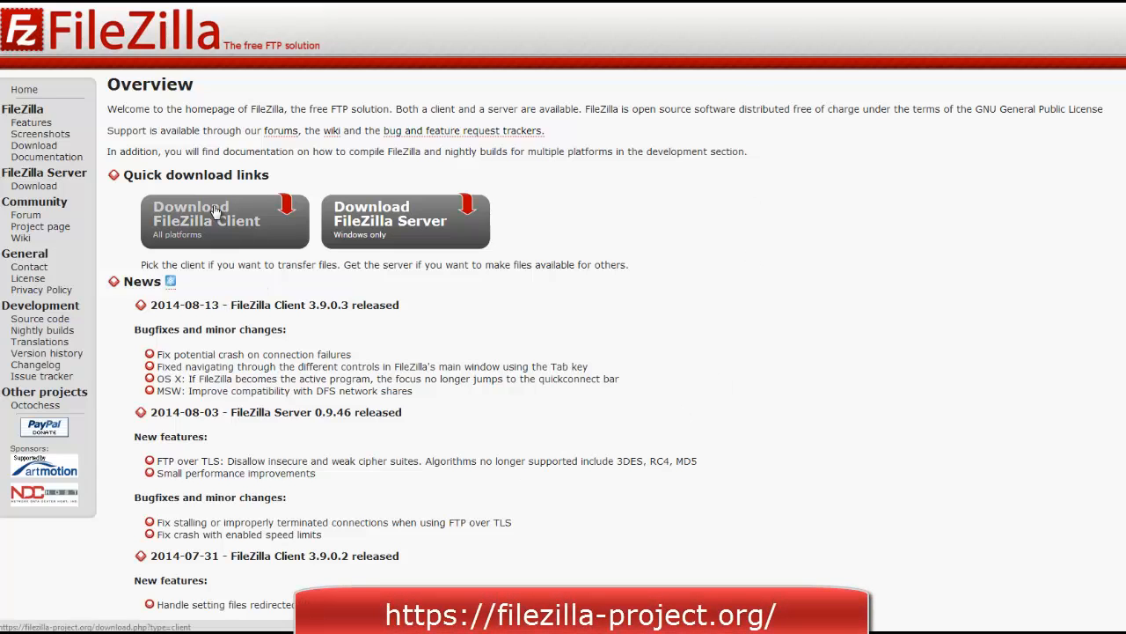
pyautogui.click(216, 211)
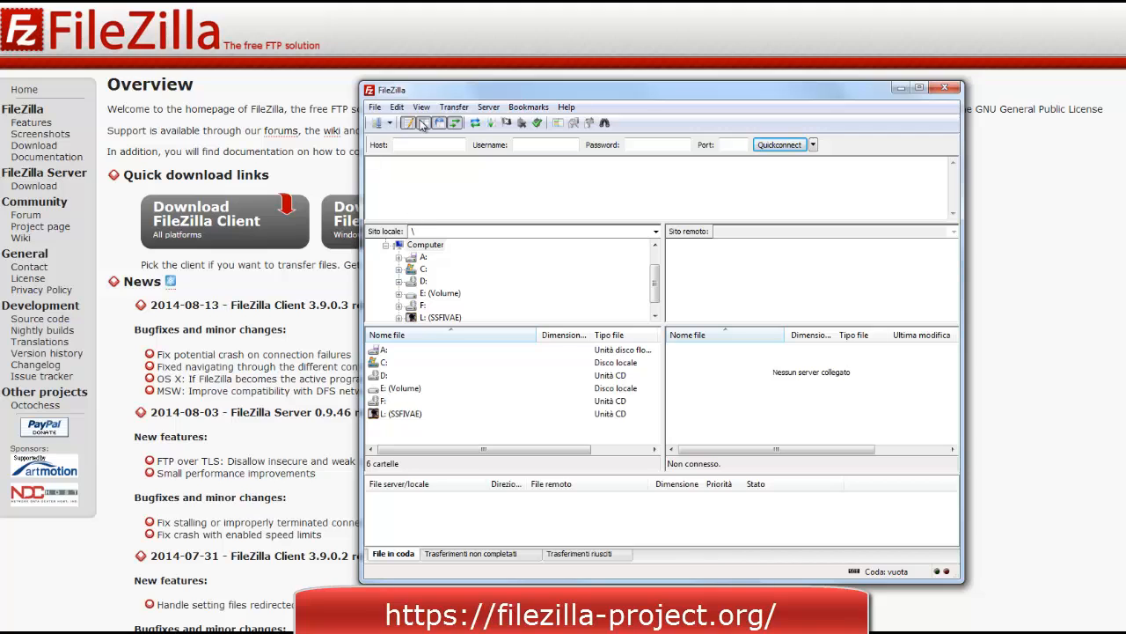
# In FileZilla, create a new Site Manager entry named test1
pyautogui.click(375, 107)
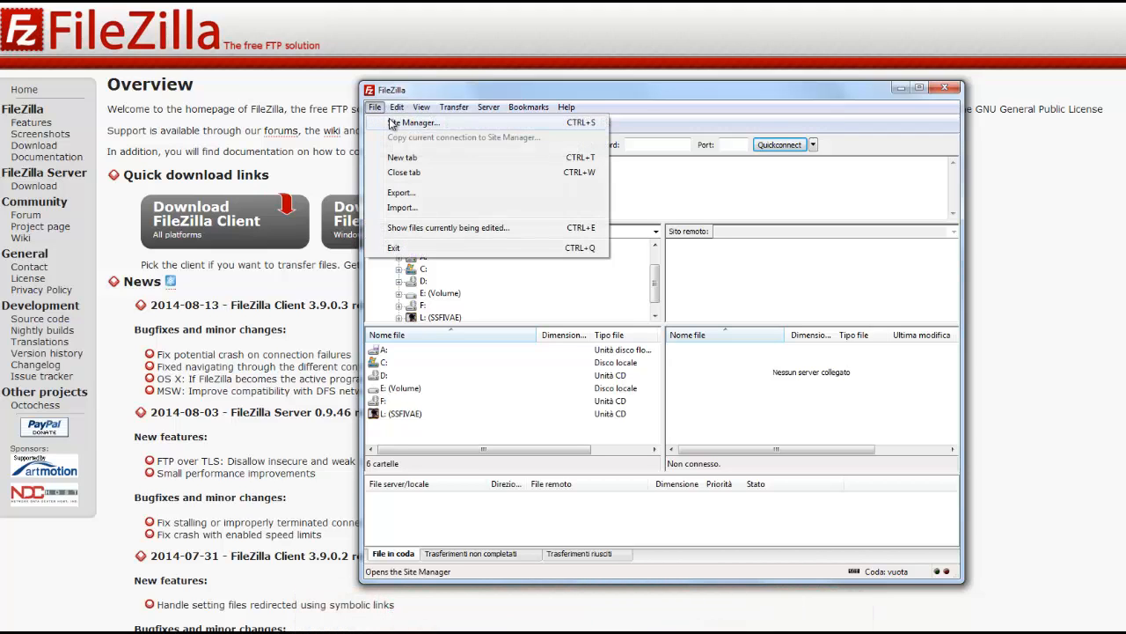
pyautogui.click(393, 124)
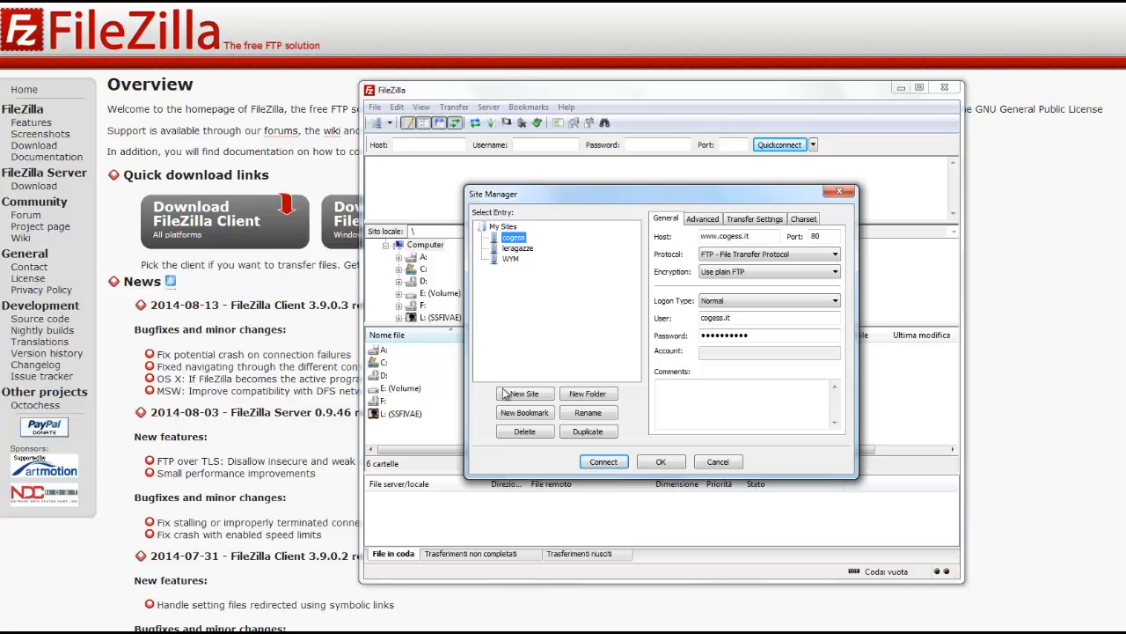
pyautogui.click(534, 396)
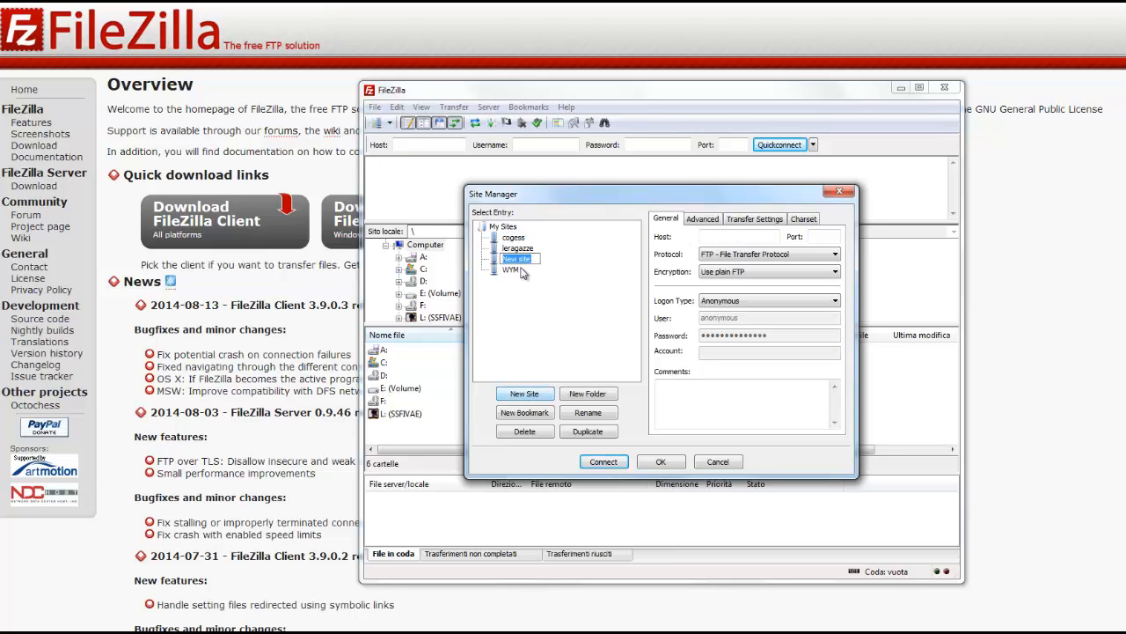
pyautogui.write('te')
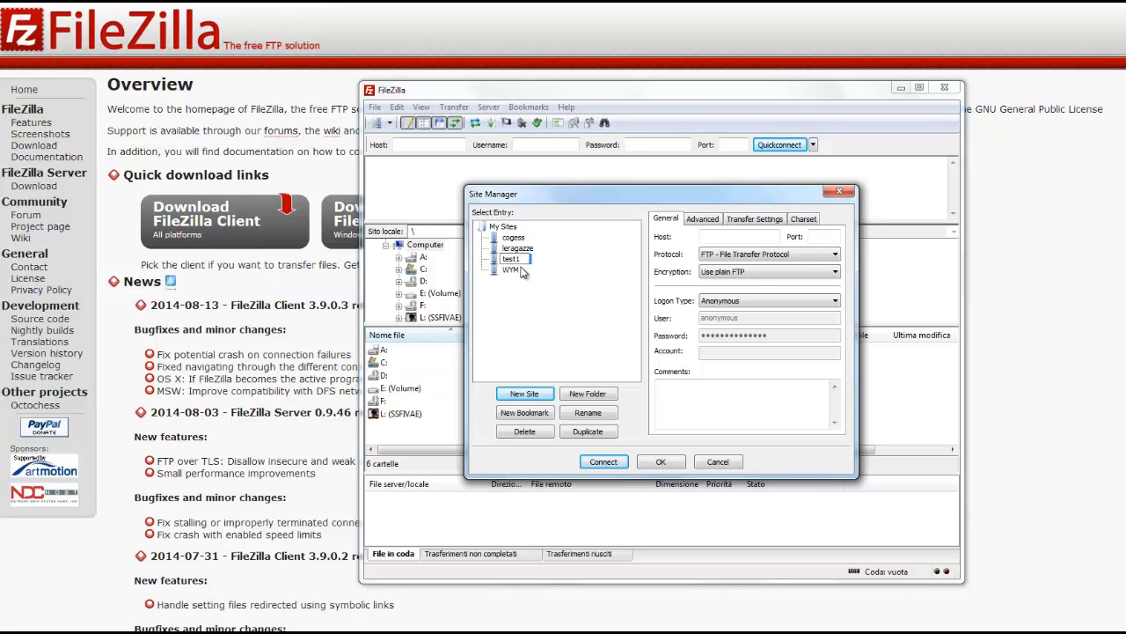
pyautogui.write('st1')
# Set the test1 site's host to testwym.net84.net, copied from the hosting account's FTP details
pyautogui.click(733, 236)
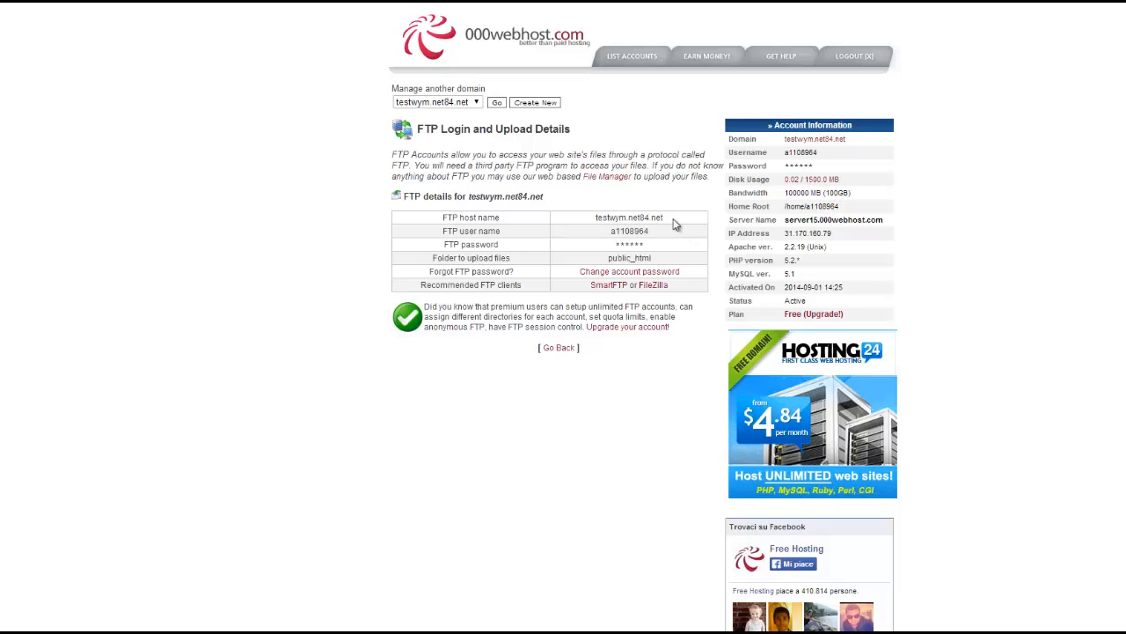
pyautogui.moveTo(674, 223); pyautogui.dragTo(595, 220)
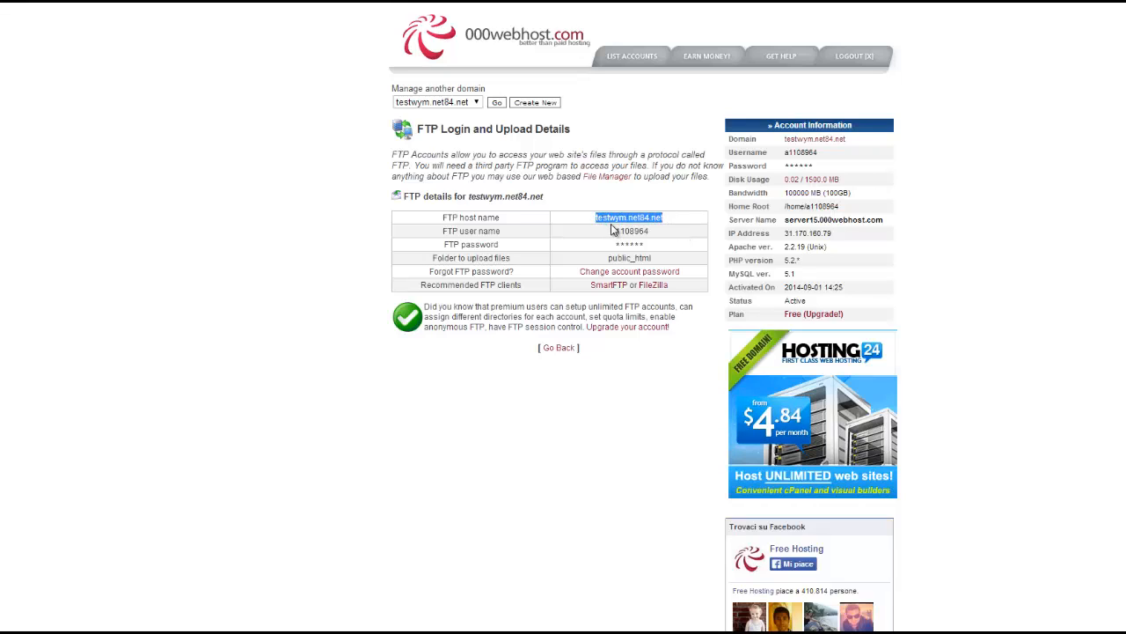
pyautogui.rightClick(621, 220)
pyautogui.click(642, 230)
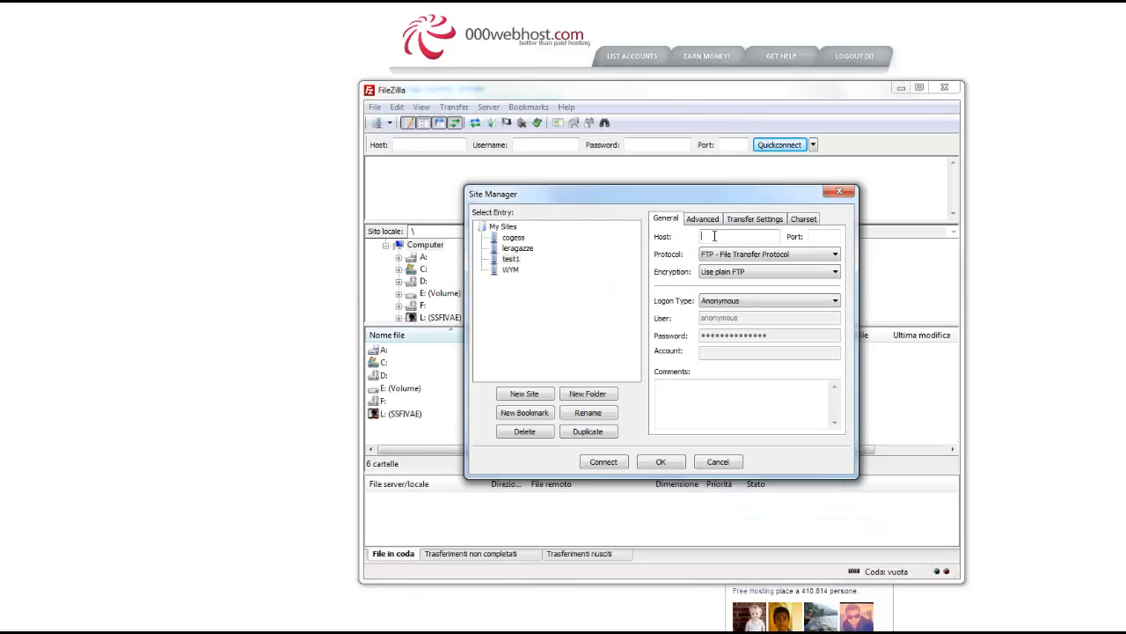
pyautogui.rightClick(714, 236)
pyautogui.click(750, 292)
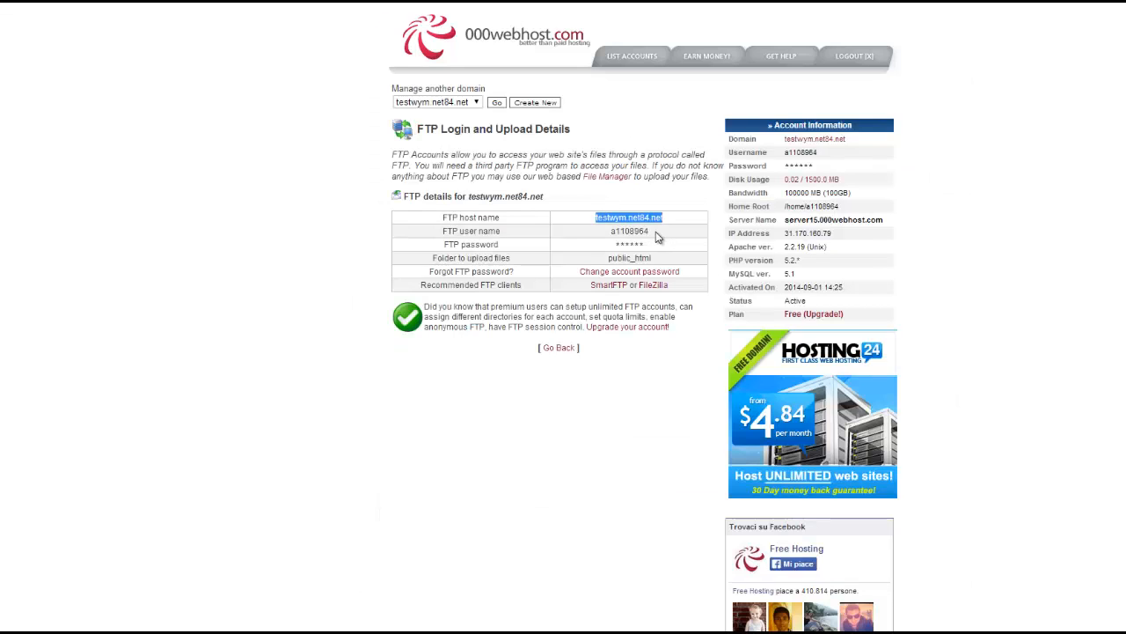
# Copy the FTP user name from the hosting account's details and set the test1 site's logon type to Normal
pyautogui.moveTo(649, 231); pyautogui.dragTo(605, 231)
pyautogui.rightClick(624, 231)
pyautogui.click(647, 239)
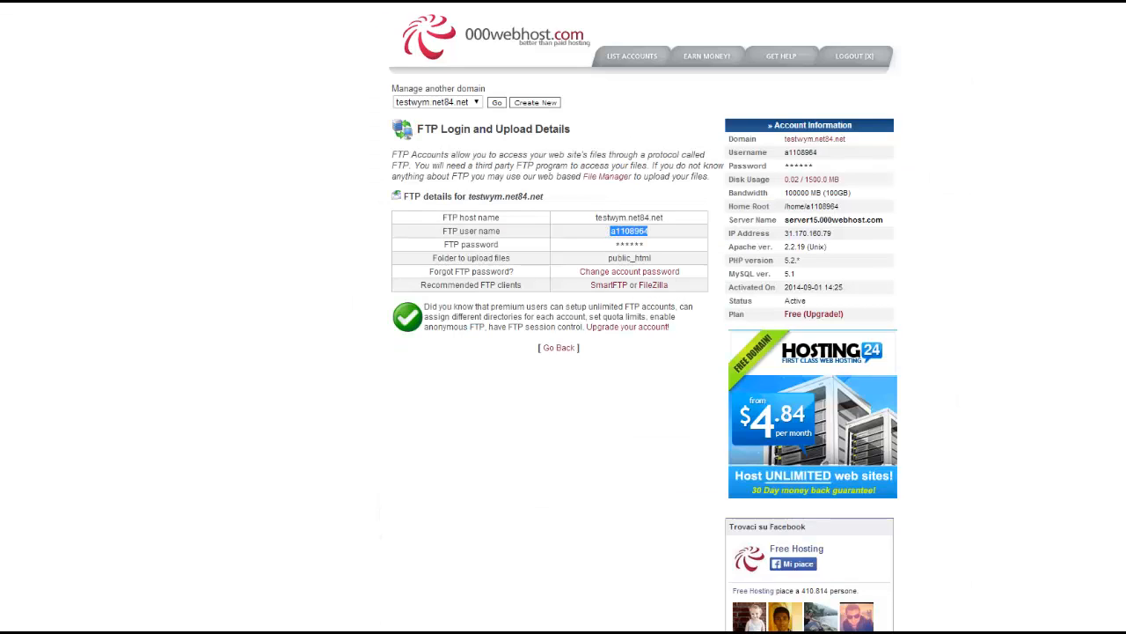
pyautogui.hotkey('alt', 'Tab')
pyautogui.click(763, 300)
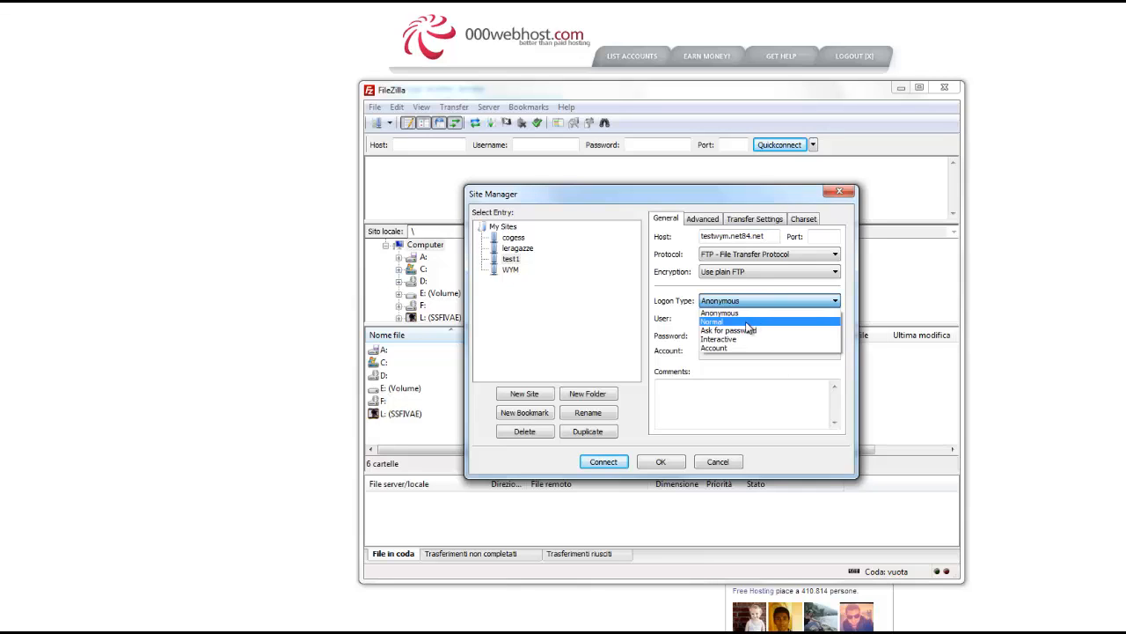
pyautogui.click(747, 323)
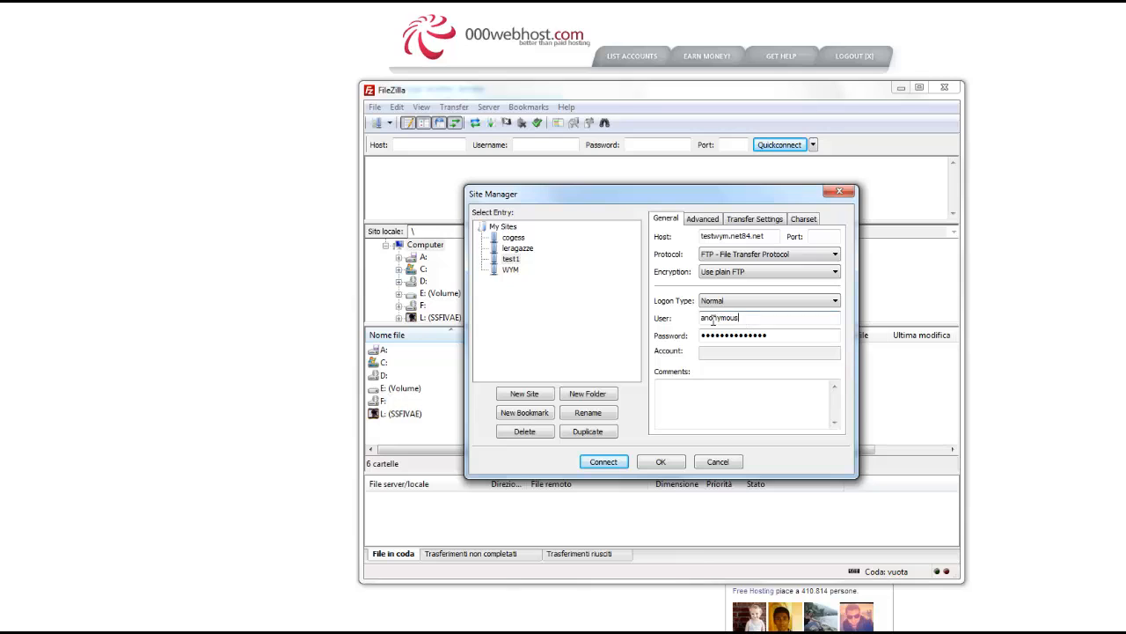
# Replace the test1 site's default user with the copied FTP user name and enter the FTP account password
pyautogui.moveTo(748, 319); pyautogui.dragTo(704, 322)
pyautogui.rightClick(728, 317)
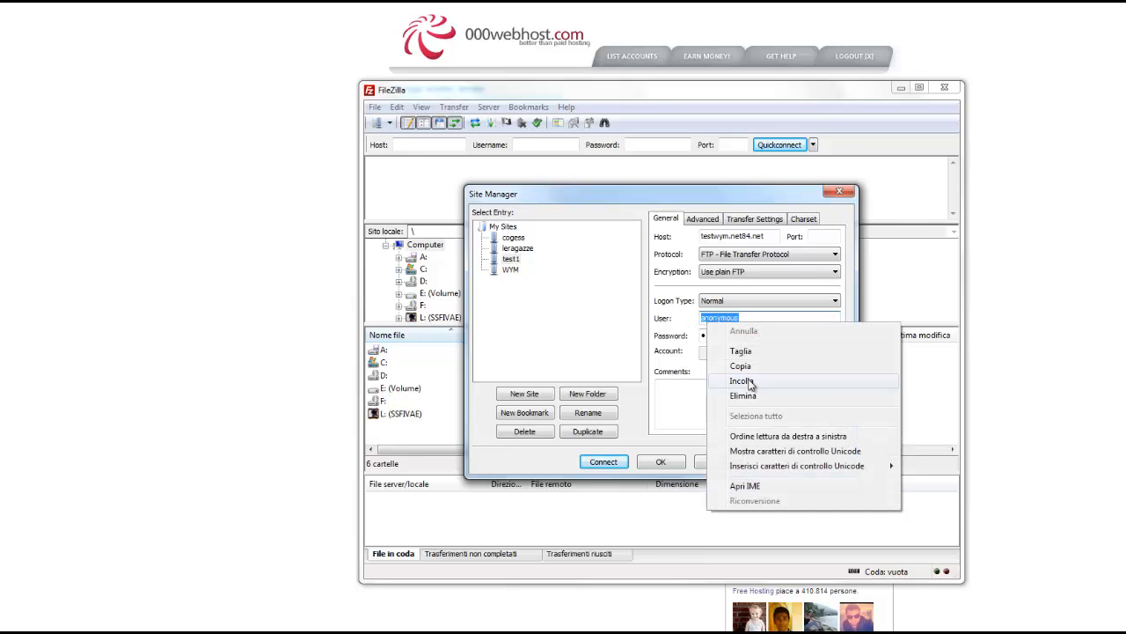
pyautogui.click(748, 381)
pyautogui.moveTo(743, 338); pyautogui.dragTo(664, 328)
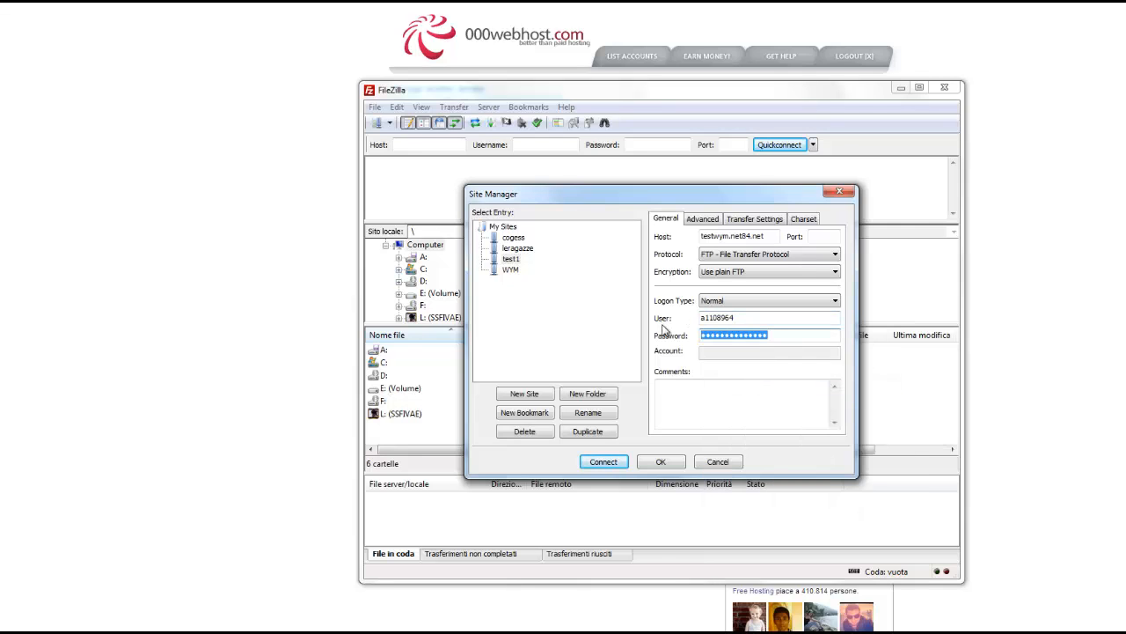
pyautogui.write('••')
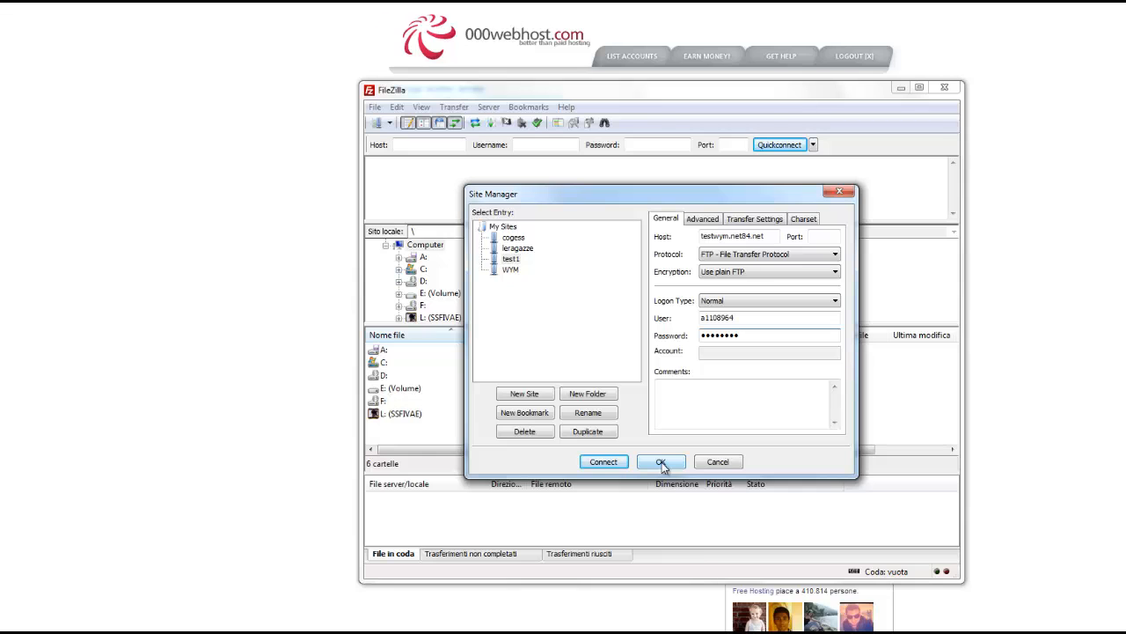
# Connect to the test1 site over FTP and open the remote public_html folder
pyautogui.click(603, 465)
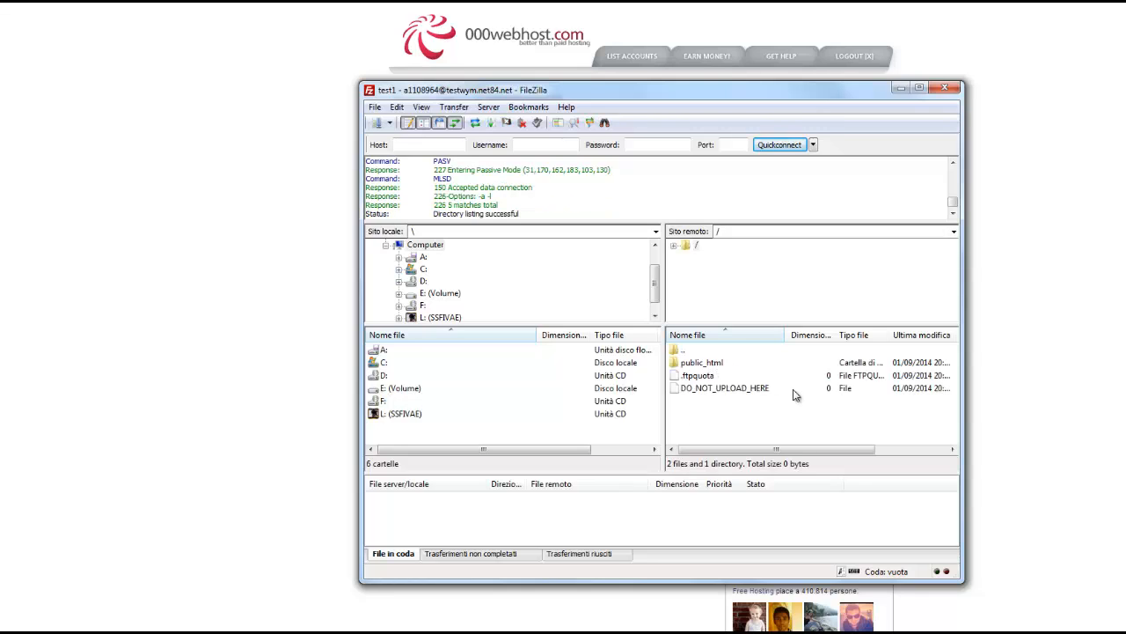
pyautogui.doubleClick(704, 365)
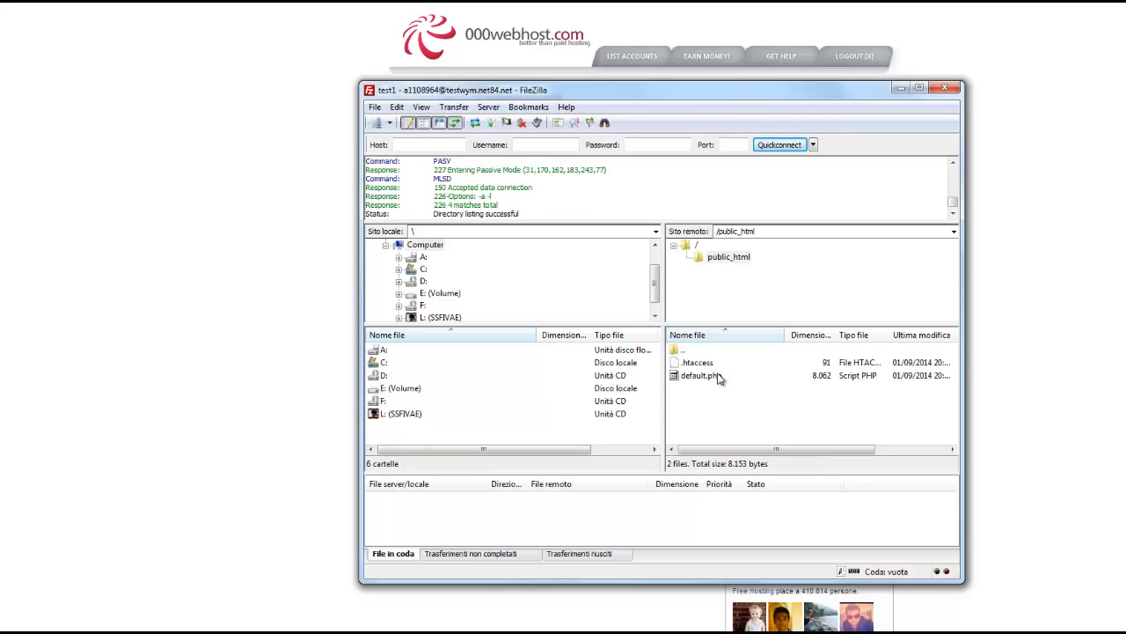
pyautogui.doubleClick(691, 351)
pyautogui.doubleClick(699, 363)
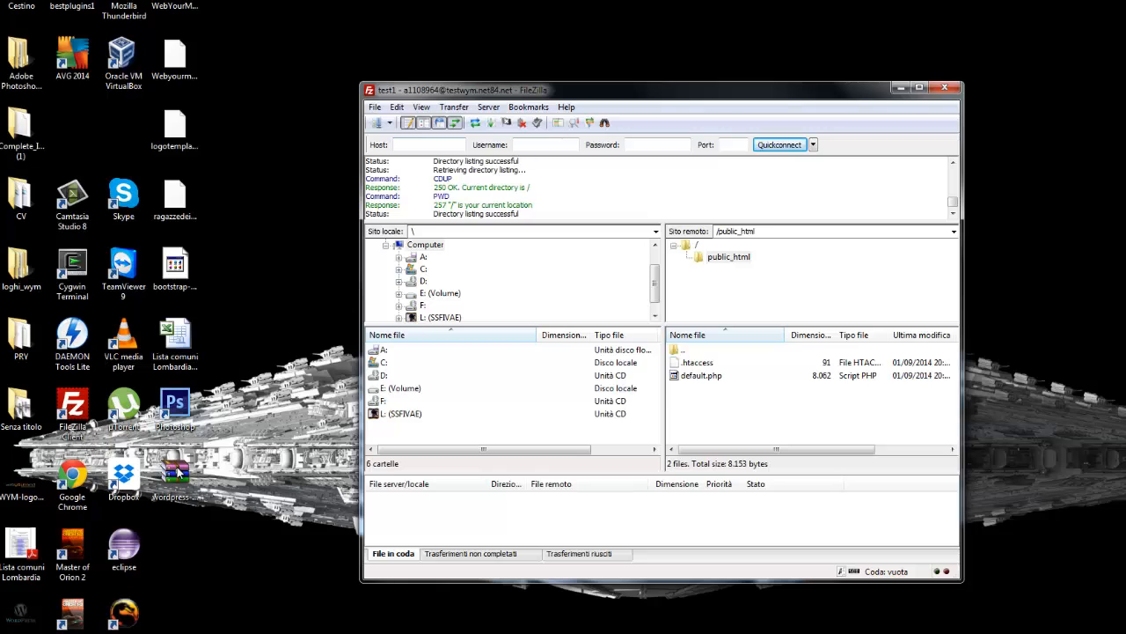
# Extract the wordpress folder from the wordpress-3.9.2.zip archive on the desktop to the desktop and close the archive
pyautogui.doubleClick(179, 474)
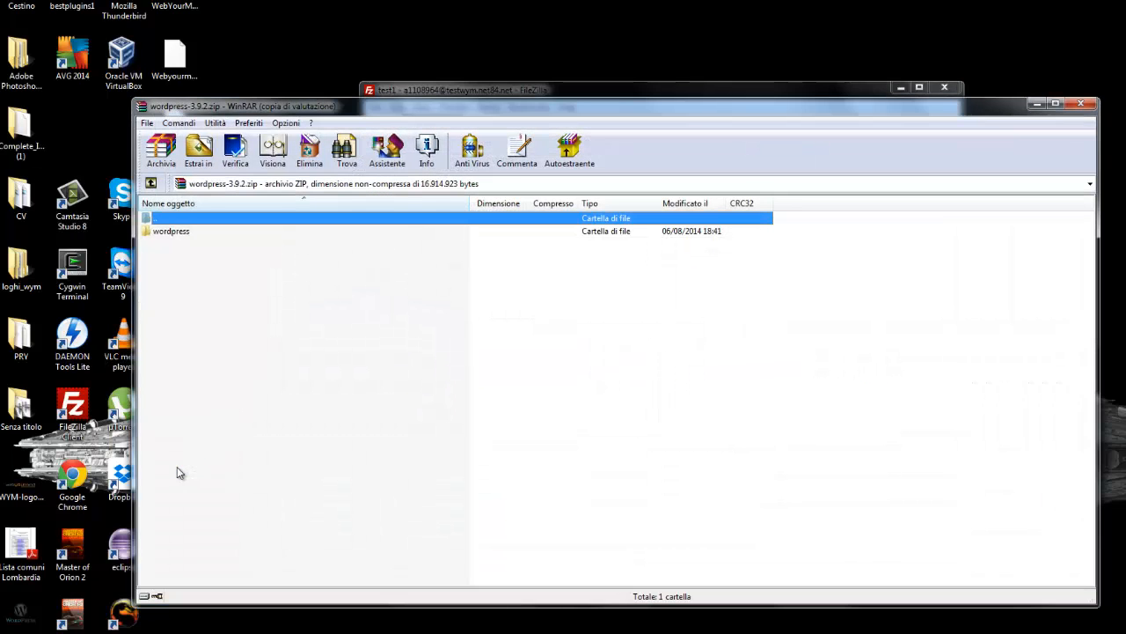
pyautogui.click(173, 230)
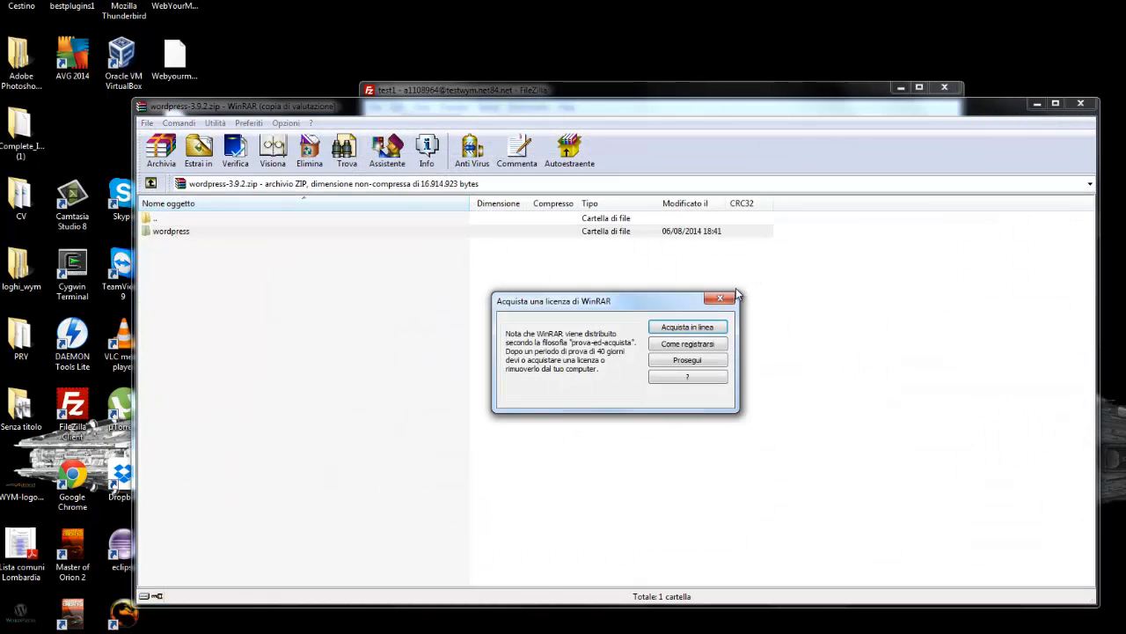
pyautogui.click(720, 301)
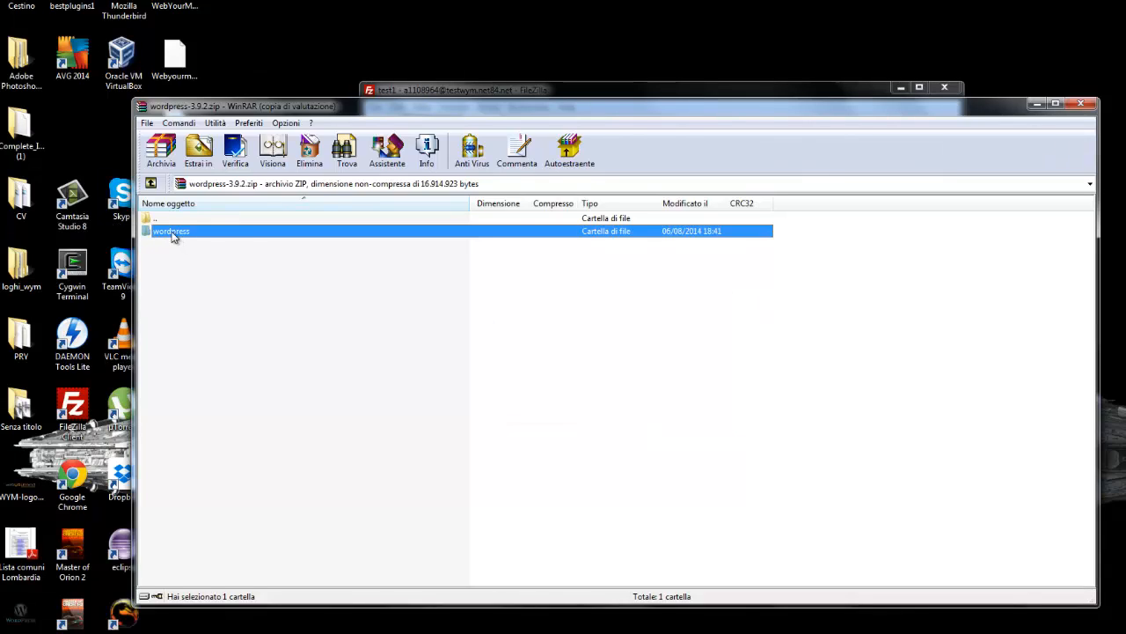
pyautogui.moveTo(172, 234); pyautogui.dragTo(290, 32)
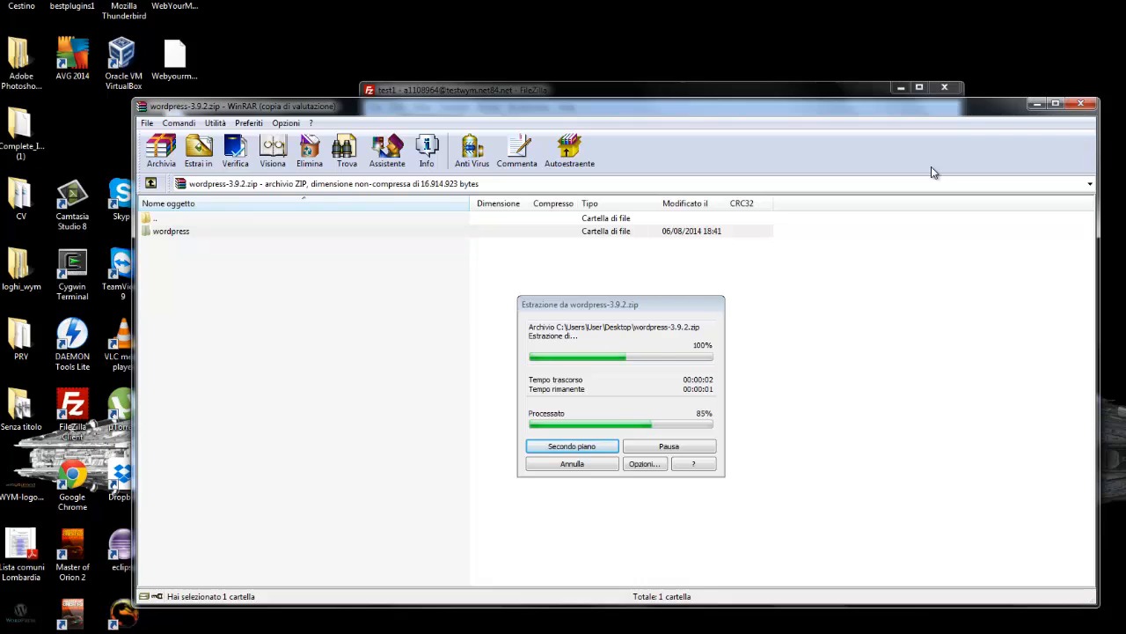
pyautogui.click(1081, 103)
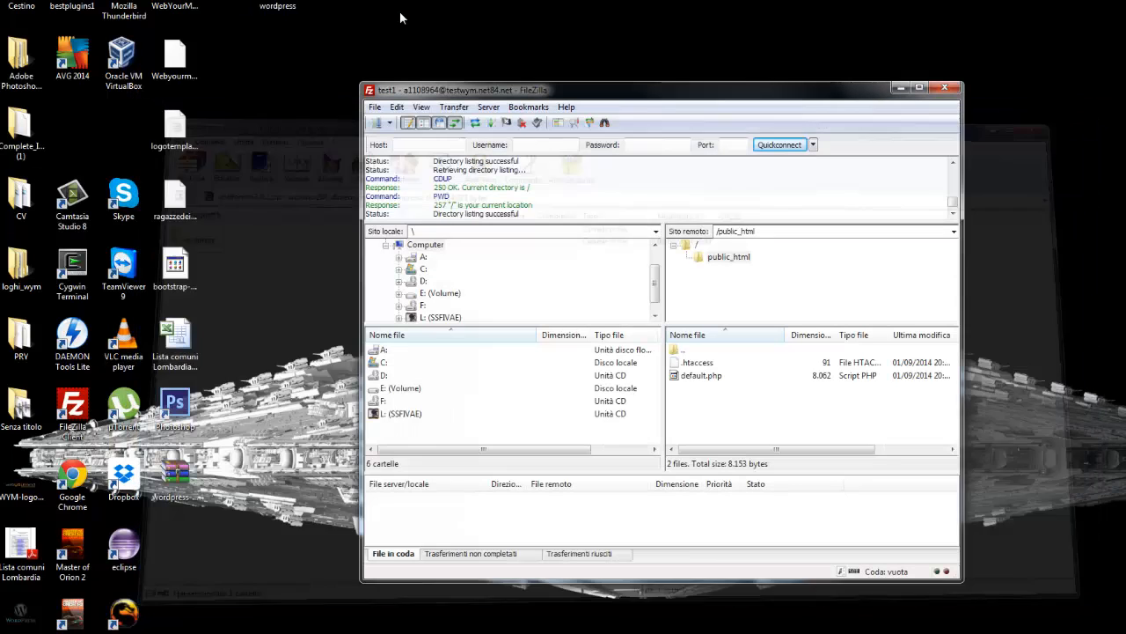
# Upload all the contents of the extracted wordpress folder to the remote public_html folder in FileZilla
pyautogui.doubleClick(279, 5)
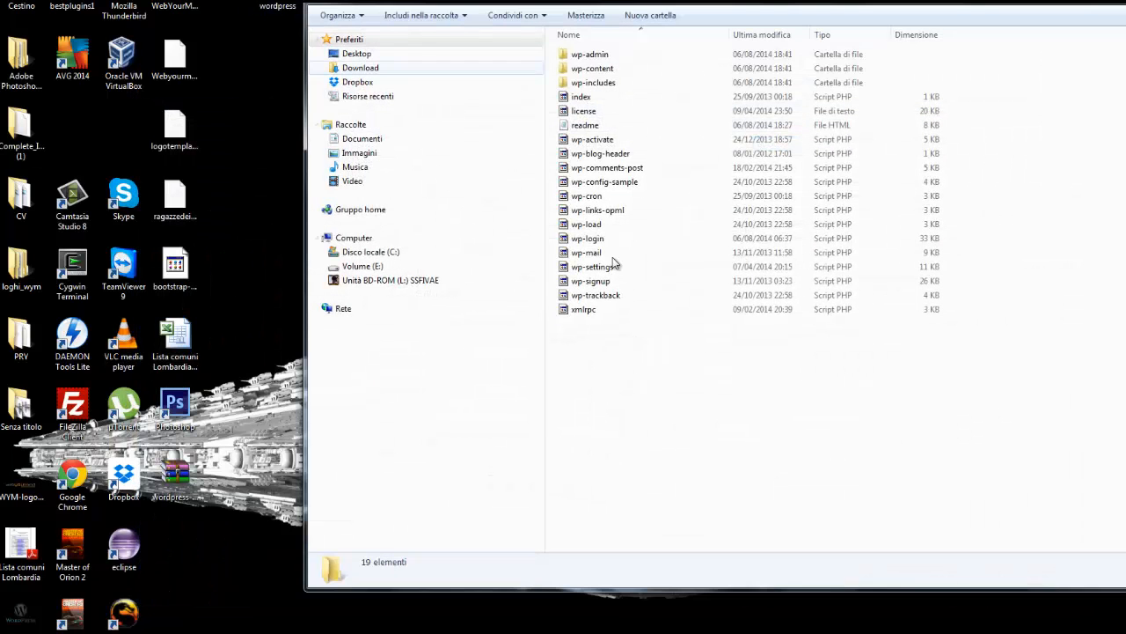
pyautogui.moveTo(658, 356); pyautogui.dragTo(579, 50)
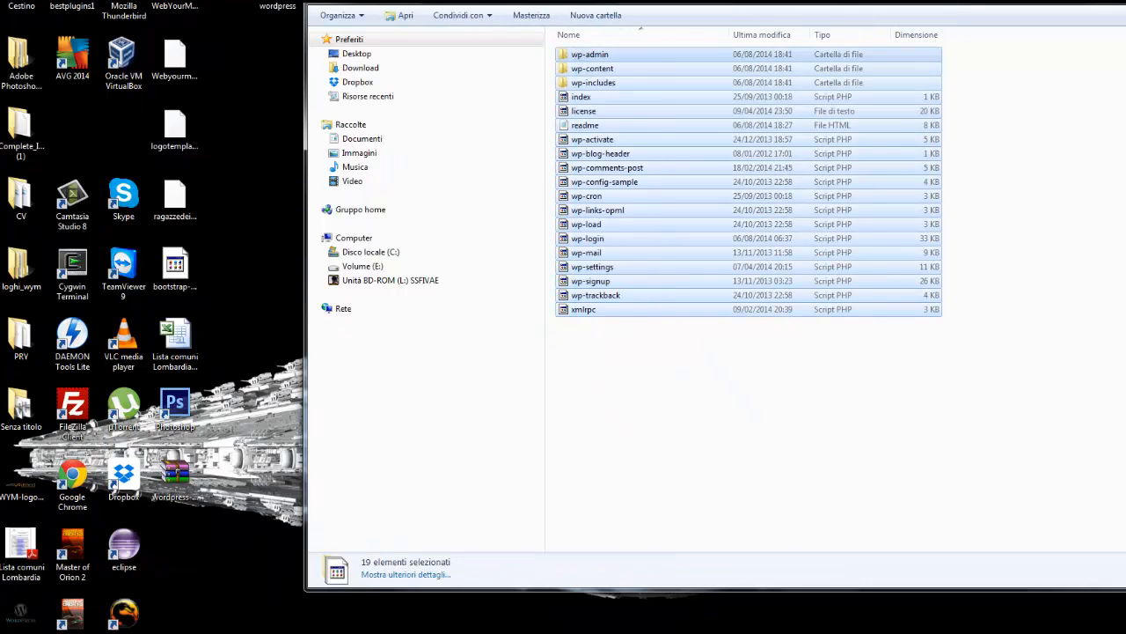
pyautogui.moveTo(605, 0); pyautogui.dragTo(871, 450)
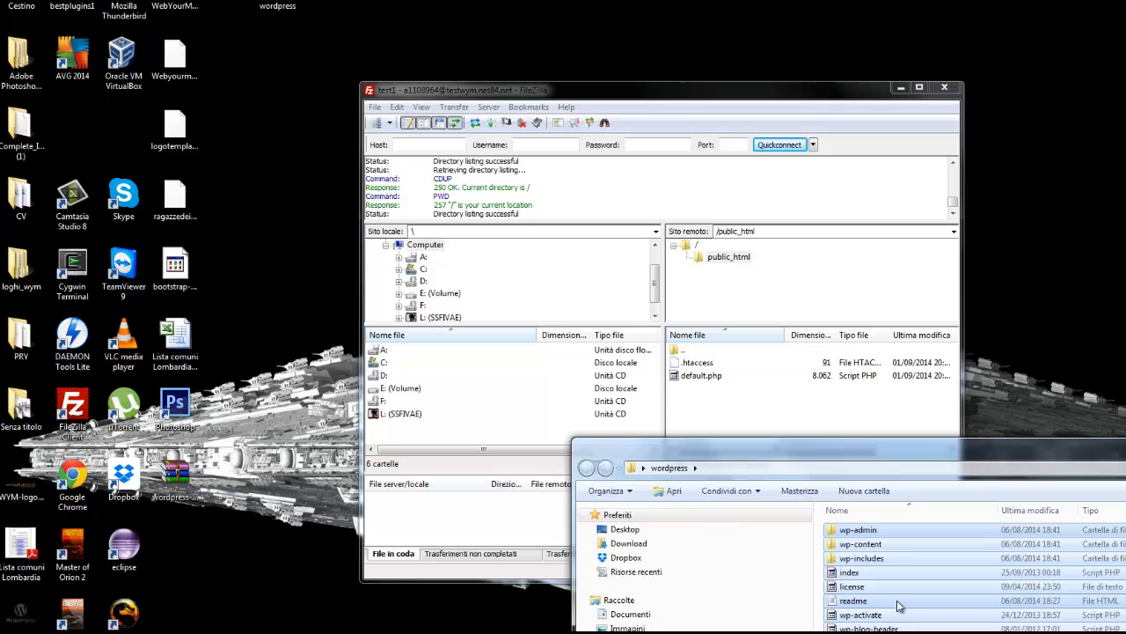
pyautogui.moveTo(898, 605); pyautogui.dragTo(719, 407)
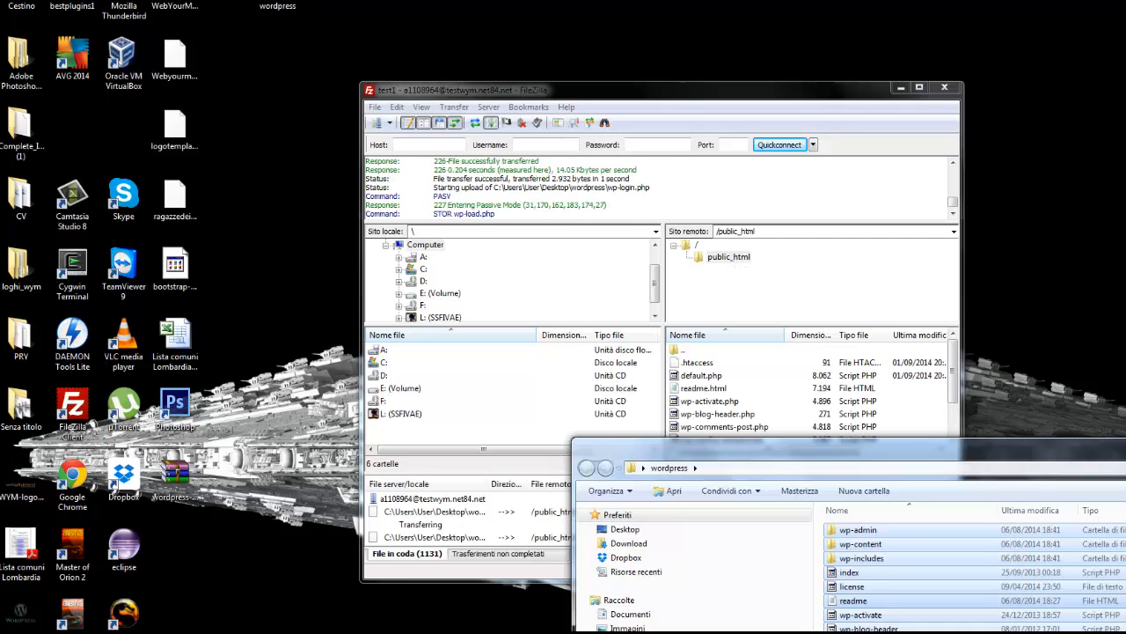
pyautogui.moveTo(1125, 452); pyautogui.dragTo(746, 345)
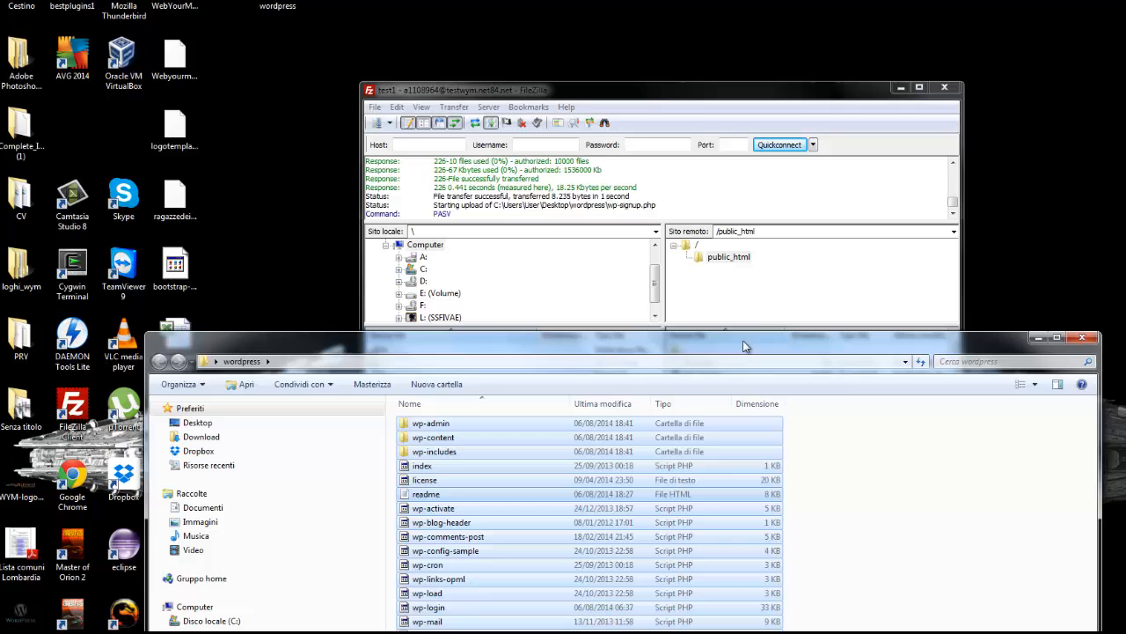
pyautogui.click(1040, 337)
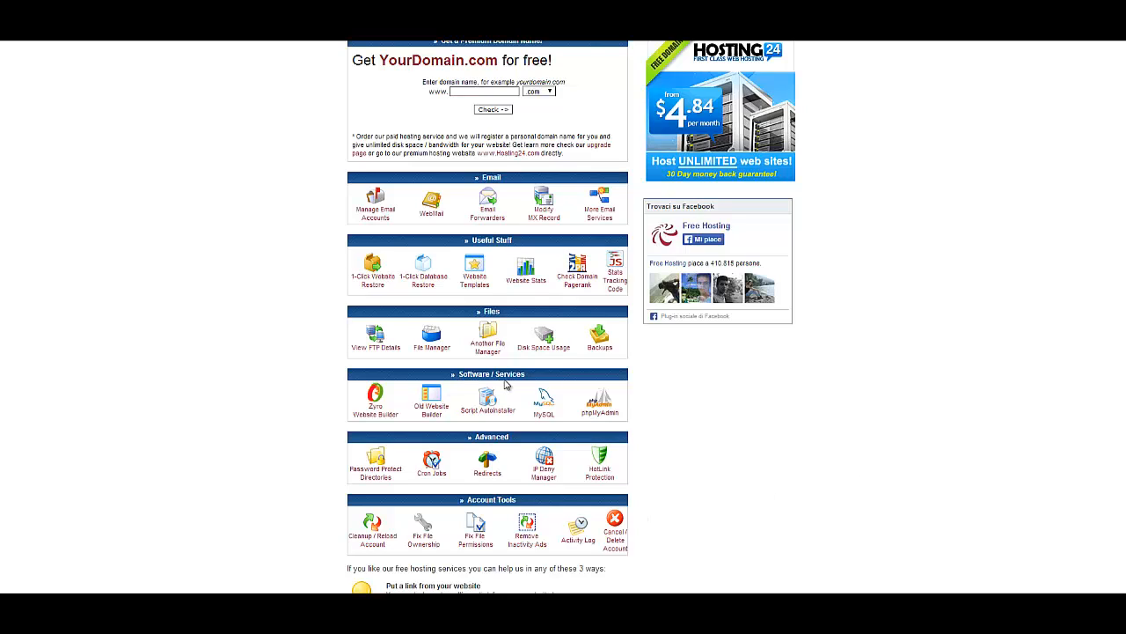
# In the hosting account's MySQL database form, enter test1 as database name, test as user name, and the MySQL user password twice
pyautogui.click(545, 405)
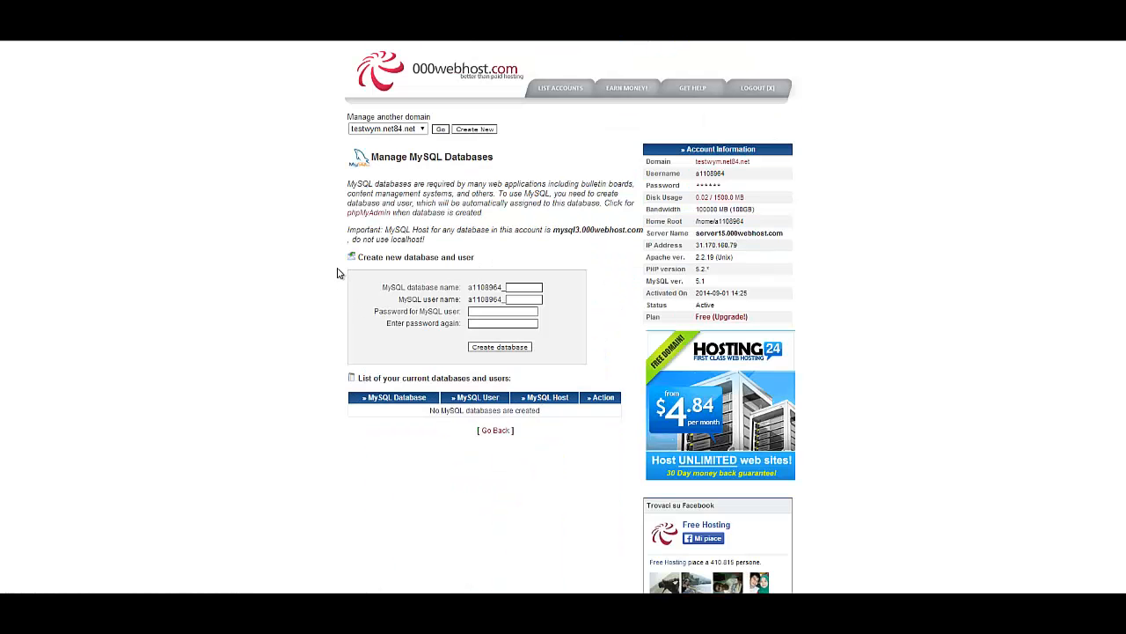
pyautogui.click(531, 287)
pyautogui.click(524, 299)
pyautogui.press('BackSpace')
pyautogui.click(487, 310)
pyautogui.click(508, 324)
pyautogui.write('••••••')
# Copy the MySQL database name and user name lines from the form into a blank Notepad note placed beside it
pyautogui.hotkey('alt', 'Tab')
pyautogui.moveTo(383, 288); pyautogui.dragTo(547, 302)
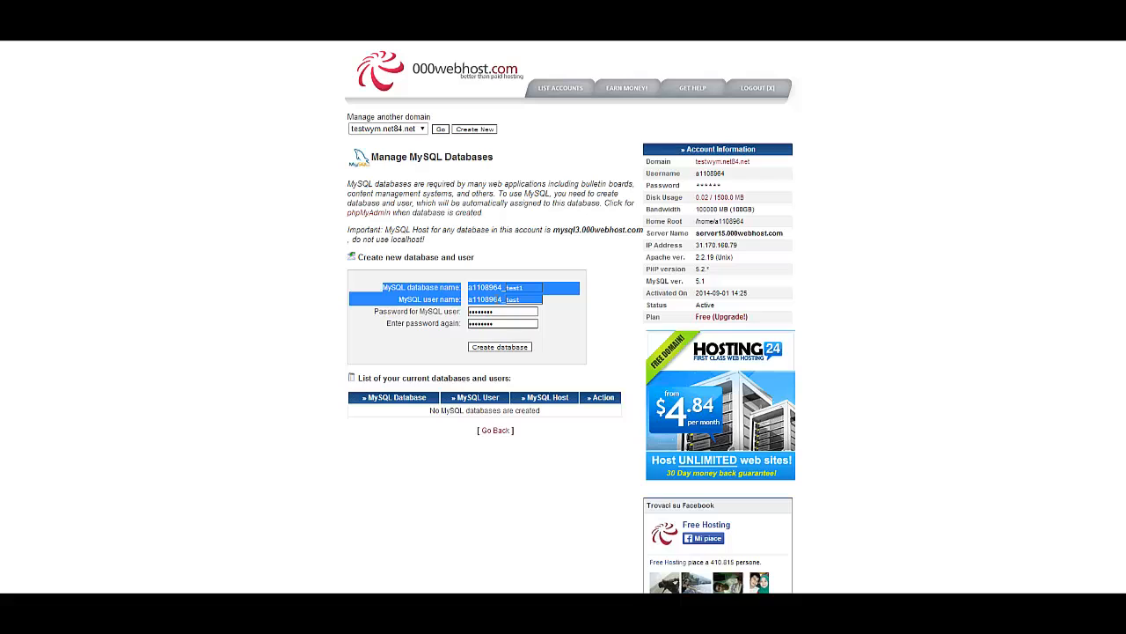
pyautogui.rightClick(495, 300)
pyautogui.click(515, 307)
pyautogui.hotkey('alt', 'Tab')
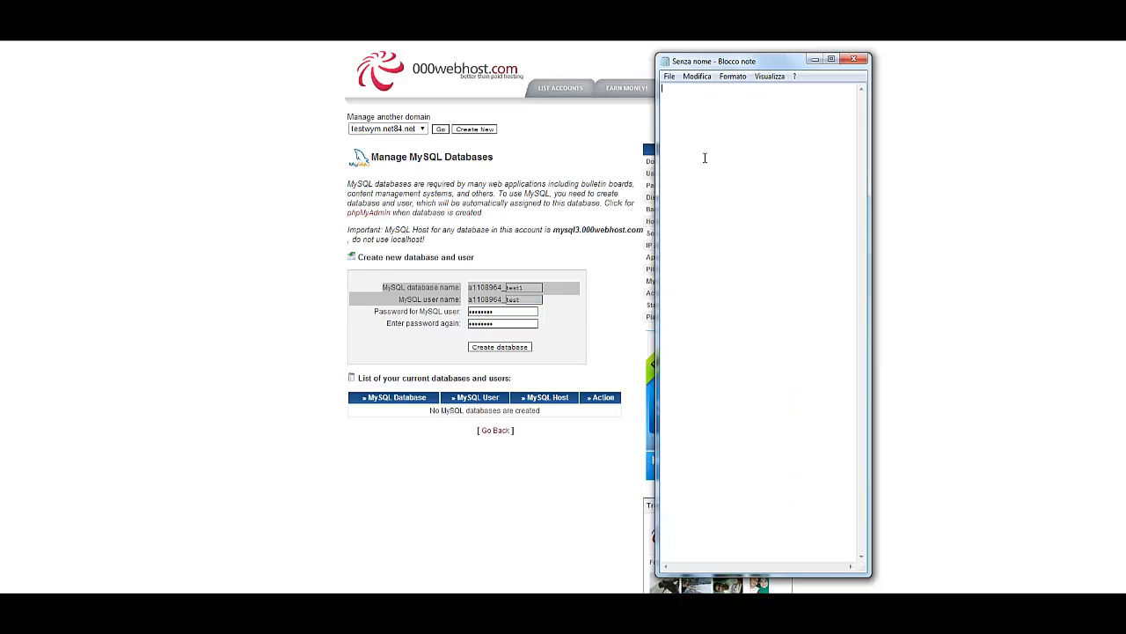
pyautogui.rightClick(704, 159)
pyautogui.click(738, 210)
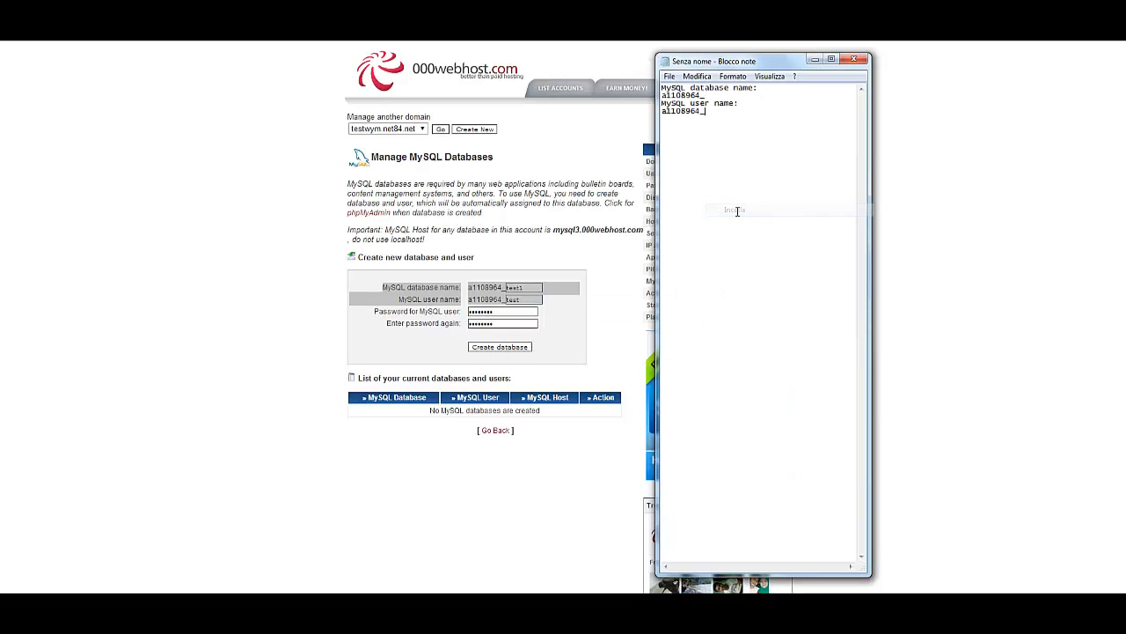
pyautogui.moveTo(871, 189); pyautogui.dragTo(977, 202)
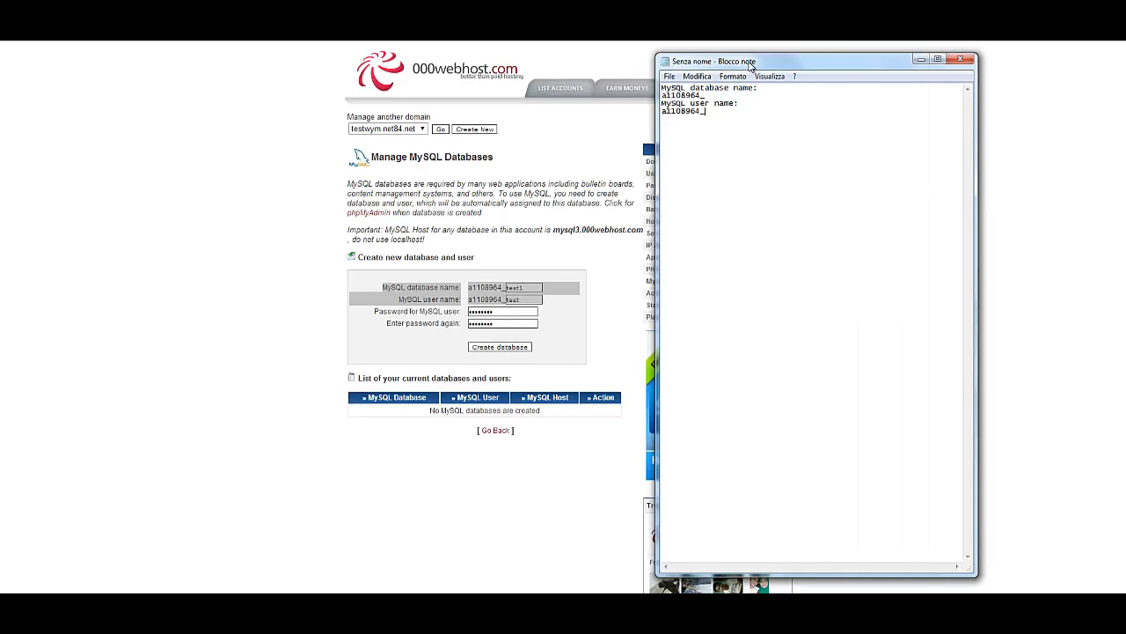
pyautogui.moveTo(750, 65); pyautogui.dragTo(779, 77)
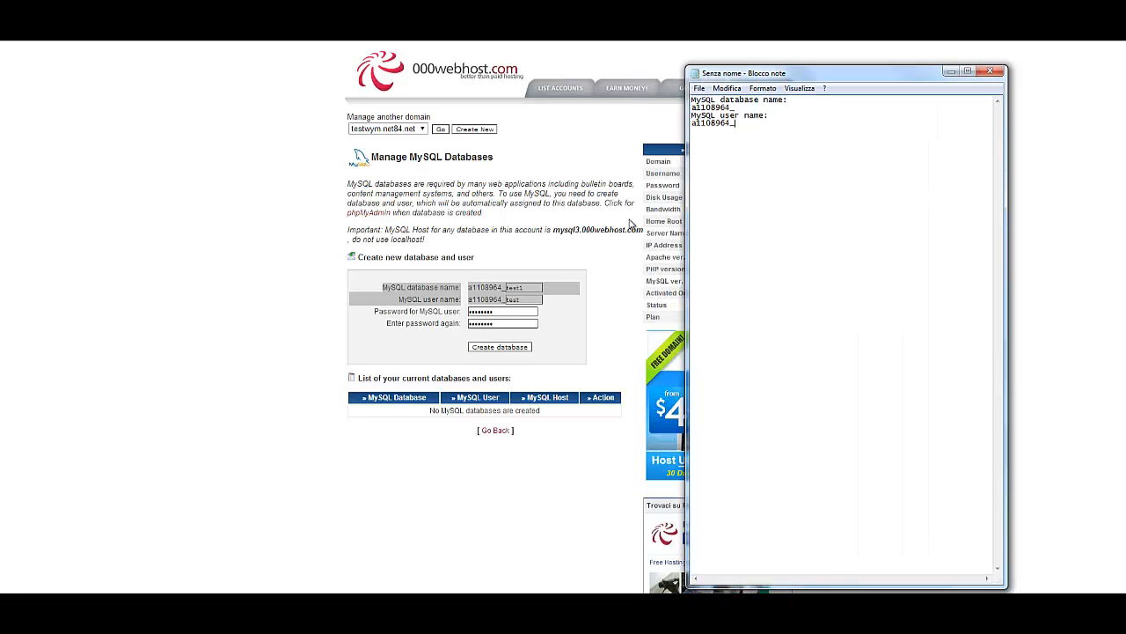
# Create the MySQL database with its user and return to the hosting control panel
pyautogui.click(493, 350)
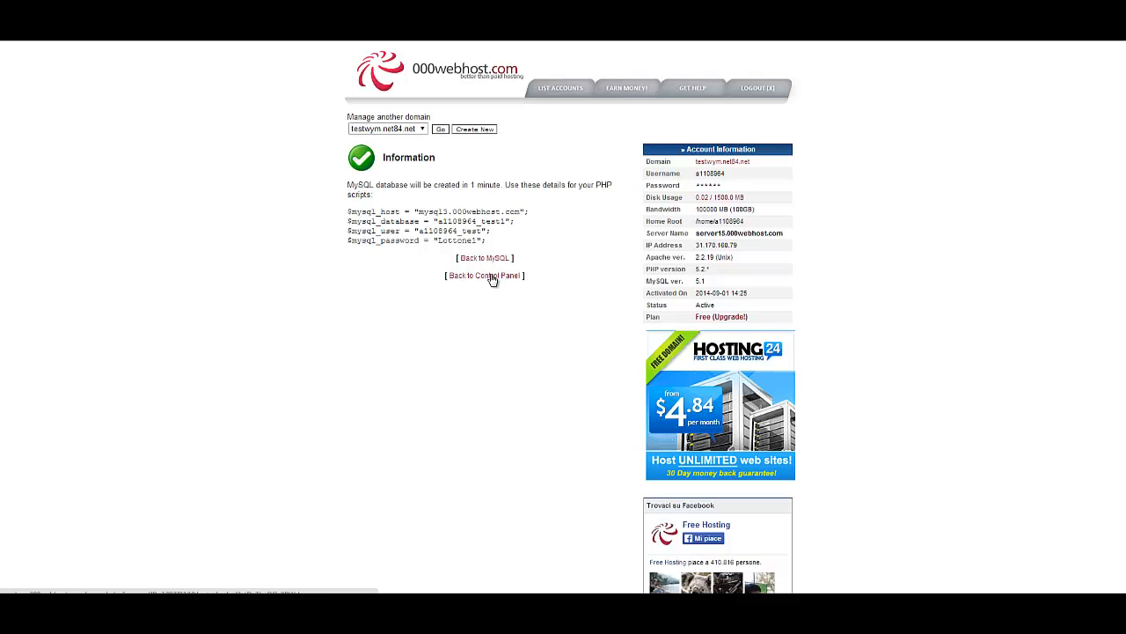
pyautogui.click(489, 276)
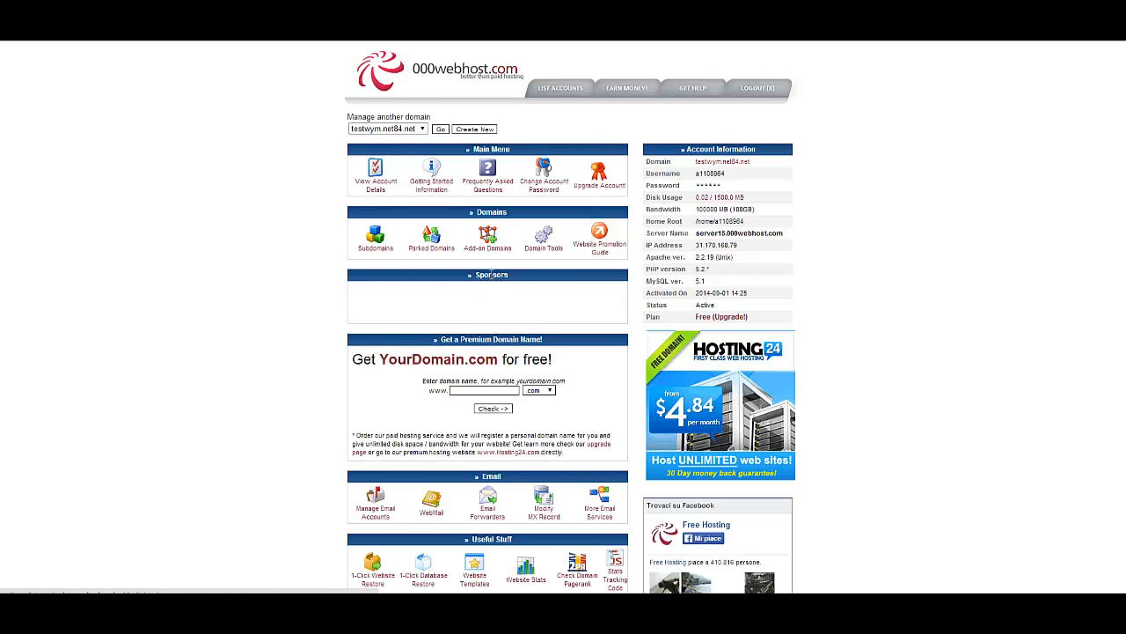
pyautogui.click(307, 606)
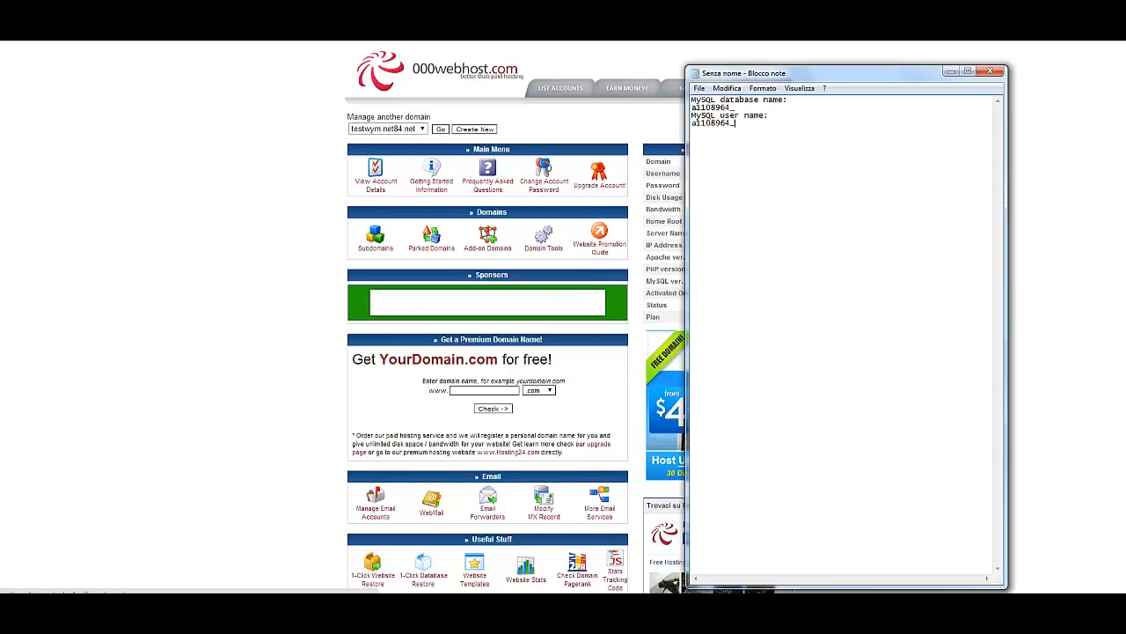
pyautogui.moveTo(799, 67); pyautogui.dragTo(554, 88)
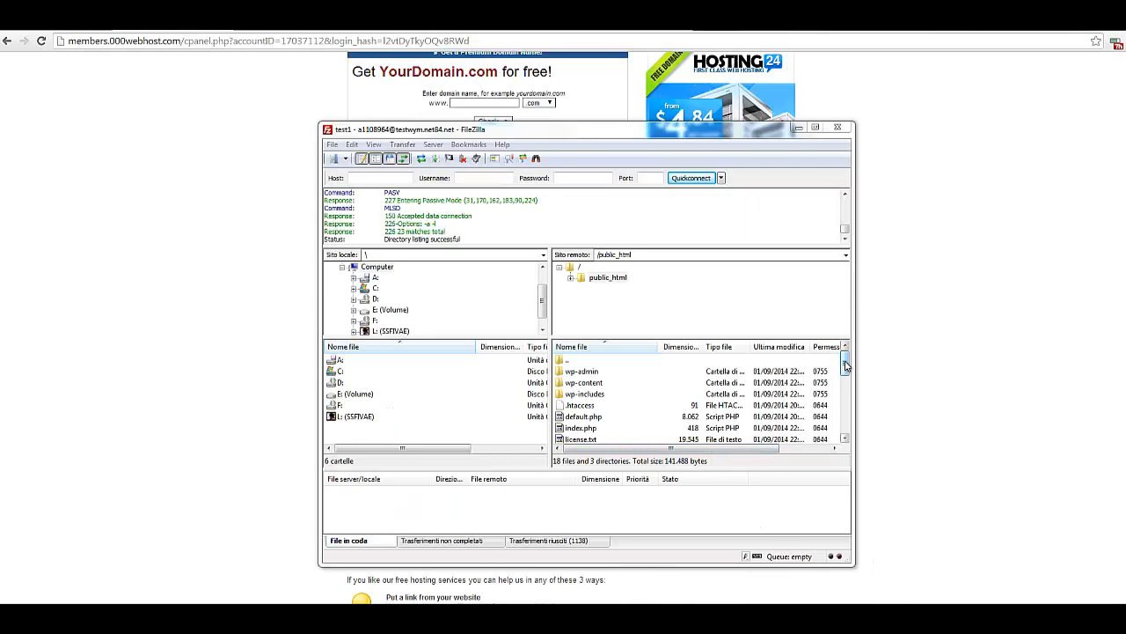
# Check the WordPress files uploaded to public_html, first in FileZilla and again in the hosting account's web file manager
pyautogui.scroll(-5, 845, 366)
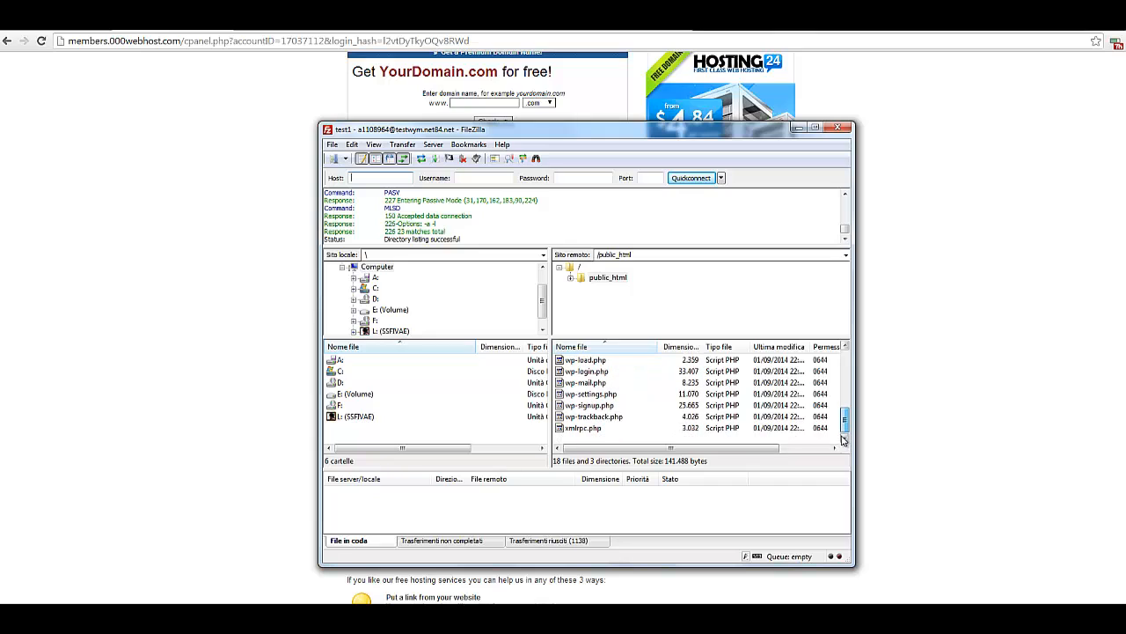
pyautogui.scroll(5, 846, 387)
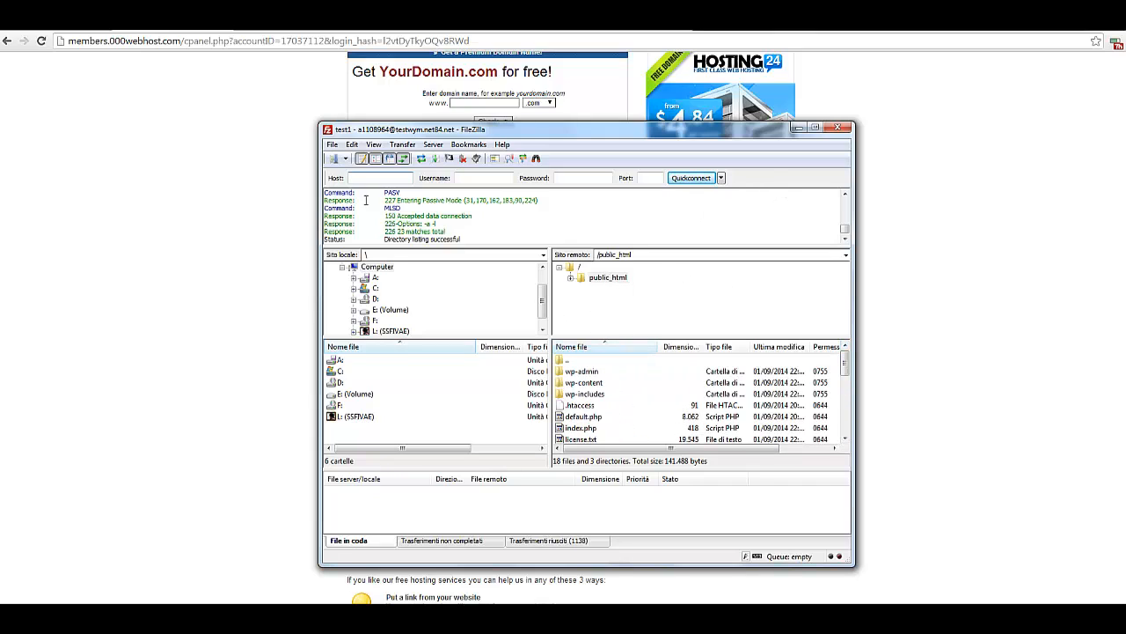
pyautogui.click(799, 130)
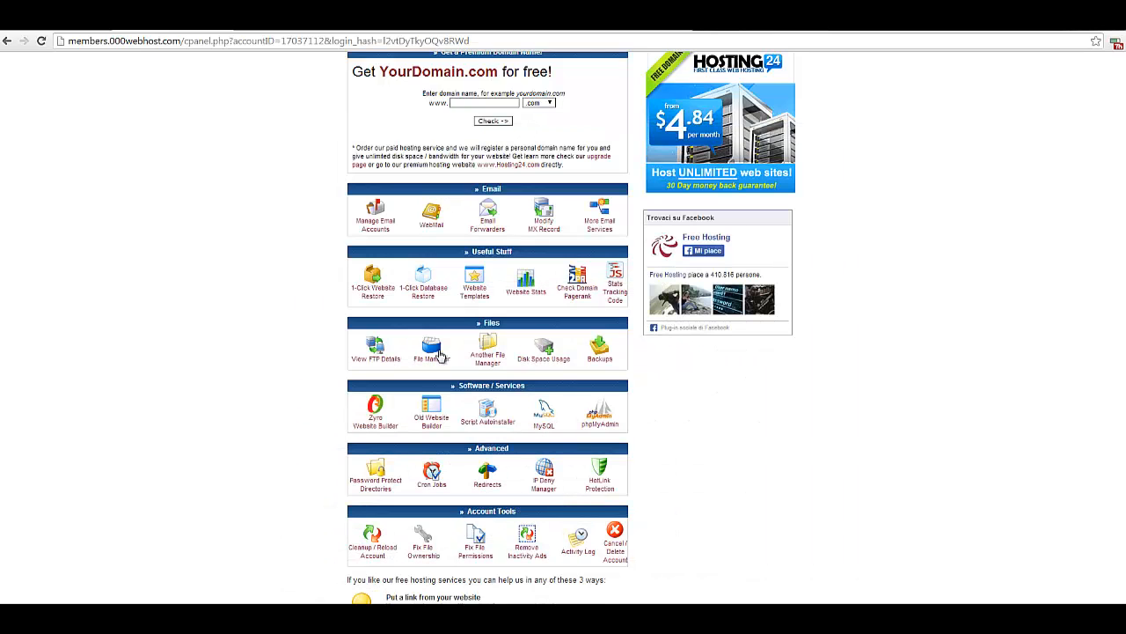
pyautogui.rightClick(432, 351)
pyautogui.click(456, 354)
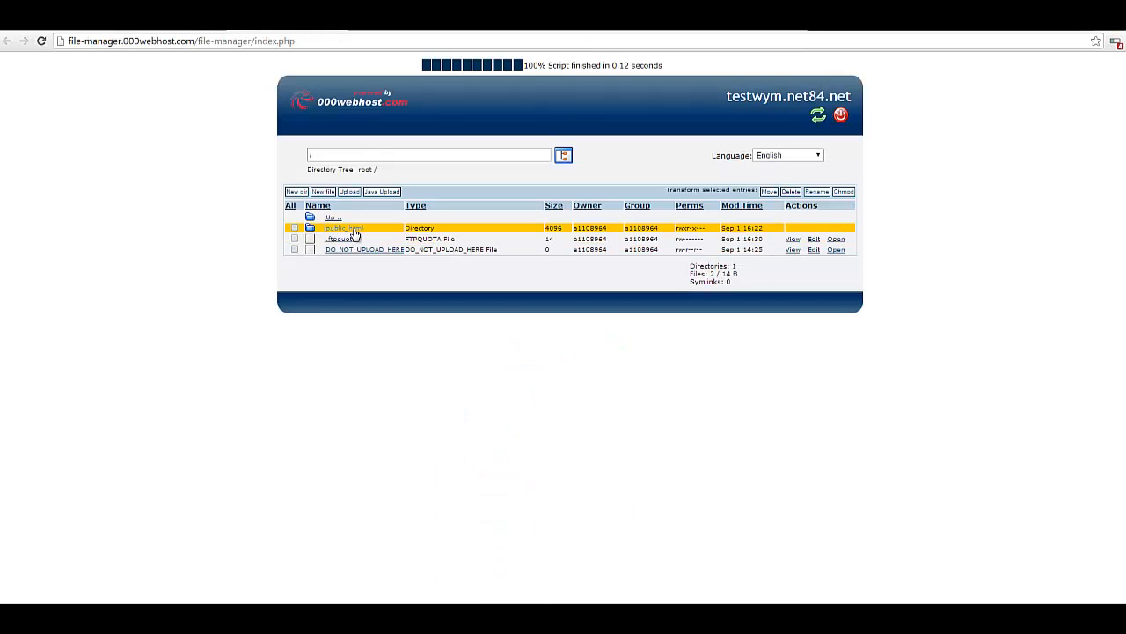
pyautogui.click(353, 229)
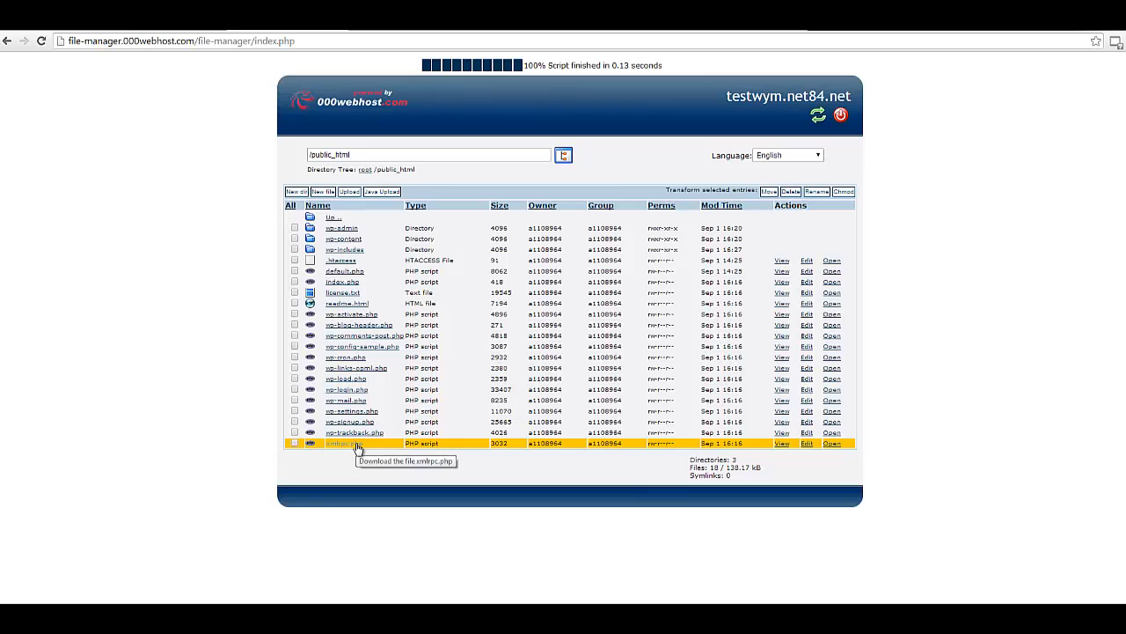
# Start the WordPress configuration file setup at testwym.net84.net, proceed to the database connection form, and bring up the Notepad note
pyautogui.click(497, 23)
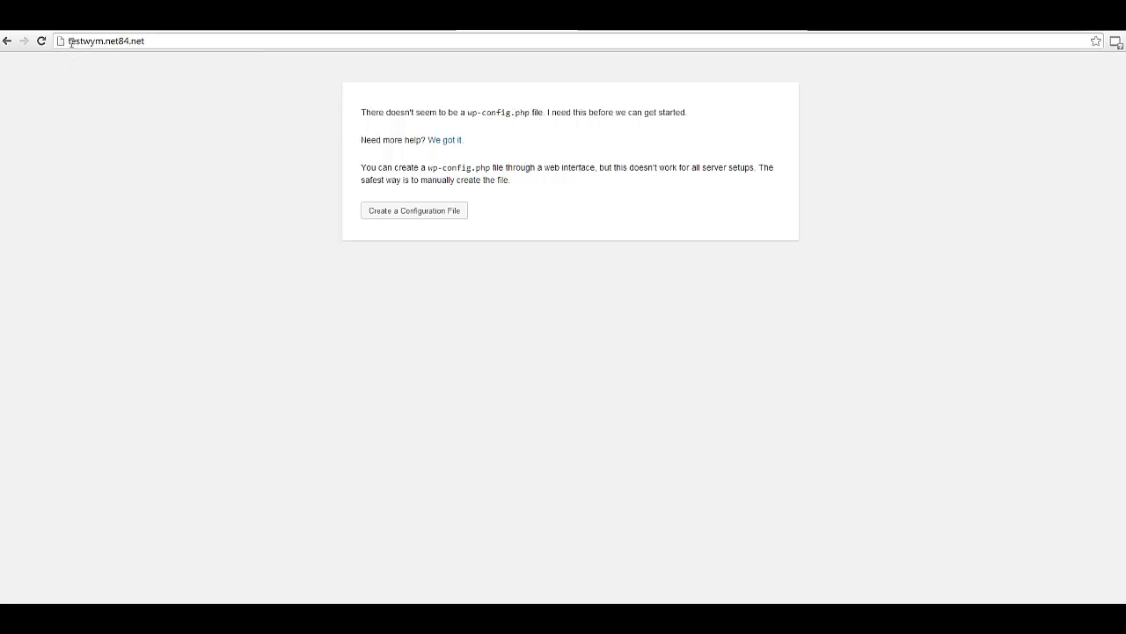
pyautogui.moveTo(68, 41); pyautogui.dragTo(103, 41)
pyautogui.click(418, 214)
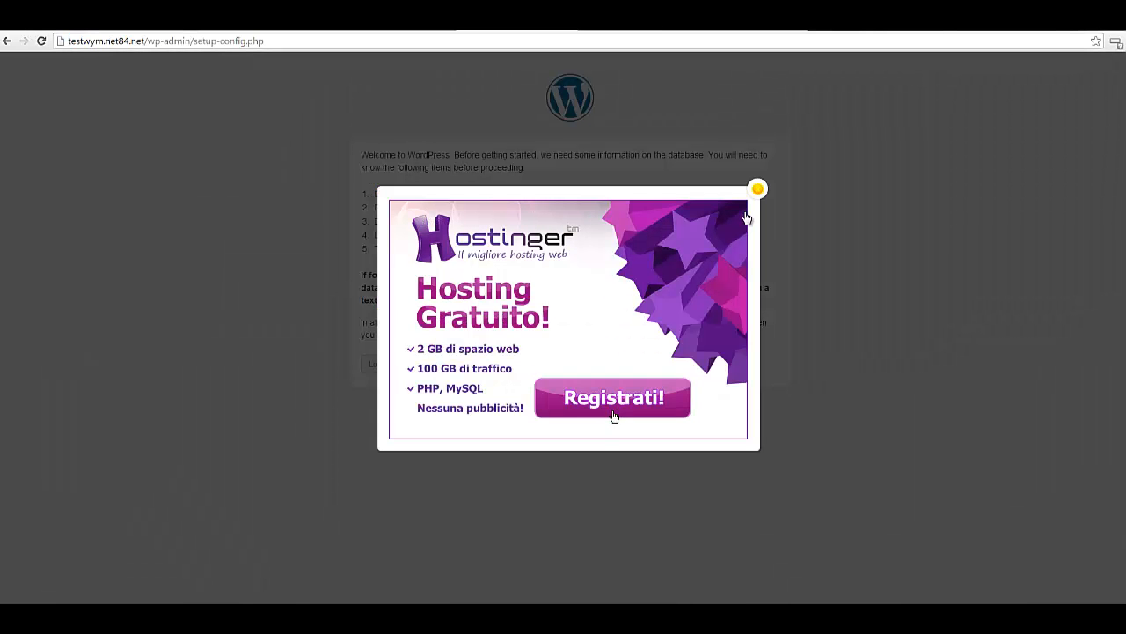
pyautogui.click(755, 191)
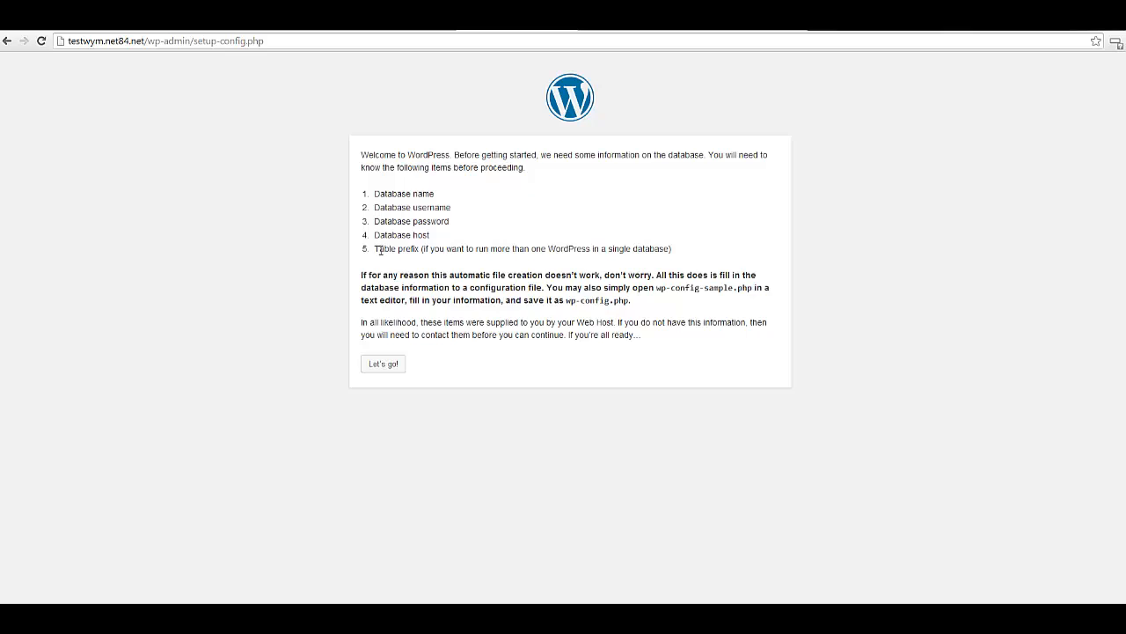
pyautogui.click(386, 364)
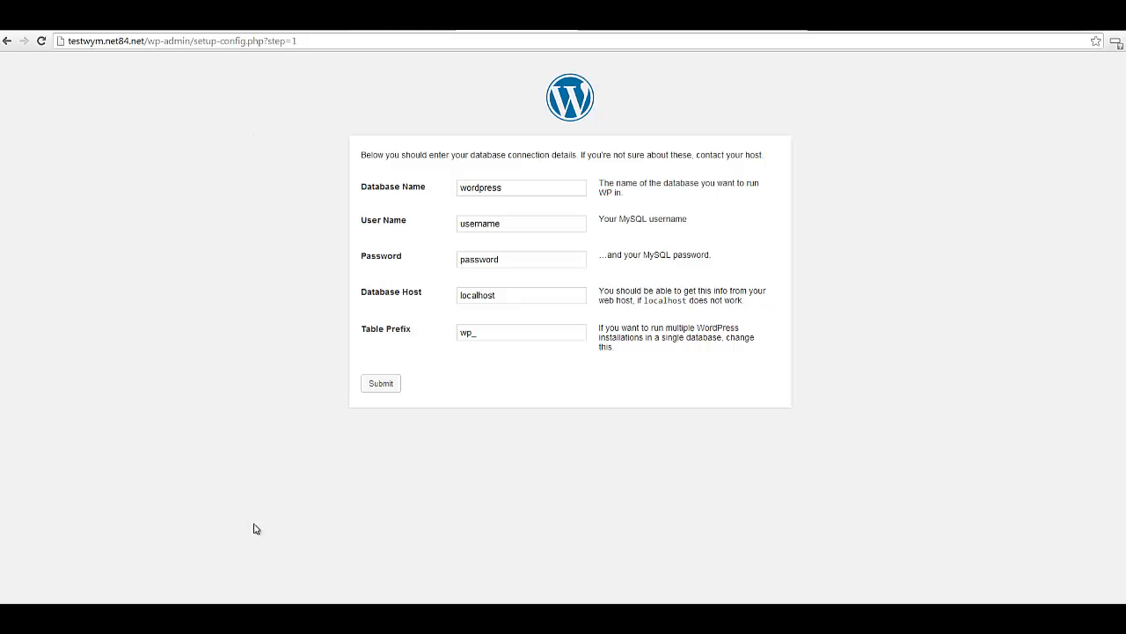
pyautogui.click(238, 618)
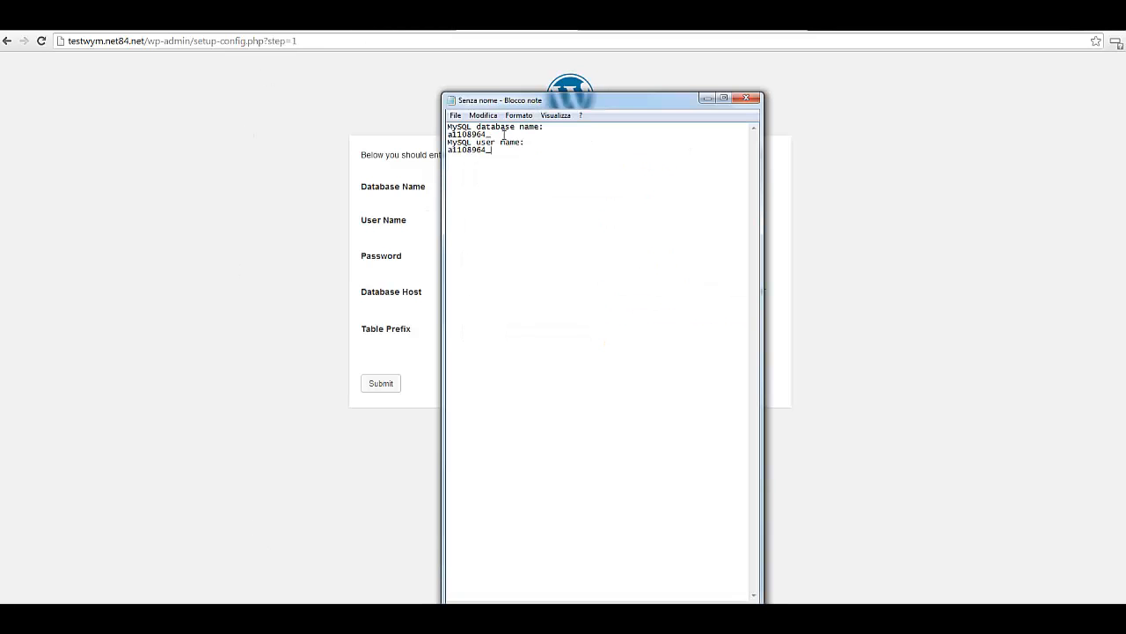
# Fill in the WordPress database name with the account prefix copied from the Notepad note, followed by test1
pyautogui.moveTo(487, 135); pyautogui.dragTo(445, 136)
pyautogui.rightClick(457, 139)
pyautogui.click(484, 177)
pyautogui.click(706, 99)
pyautogui.moveTo(515, 187); pyautogui.dragTo(457, 186)
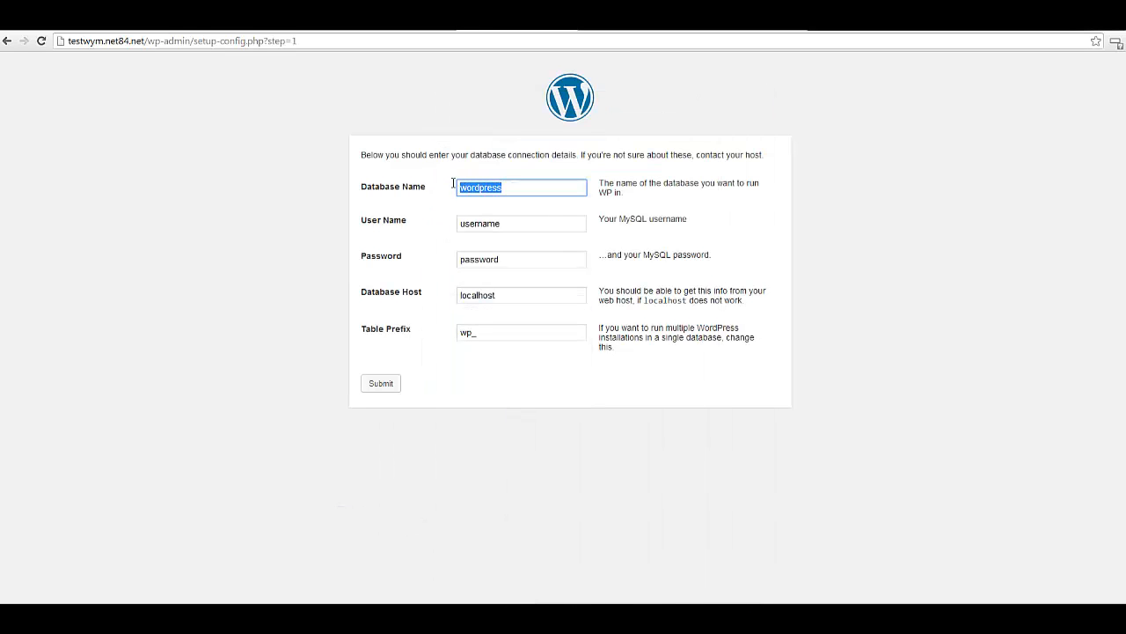
pyautogui.rightClick(473, 187)
pyautogui.click(507, 258)
pyautogui.write('test1')
# Replace the placeholder database user name with the account prefix copied from the database name, followed by test
pyautogui.click(509, 225)
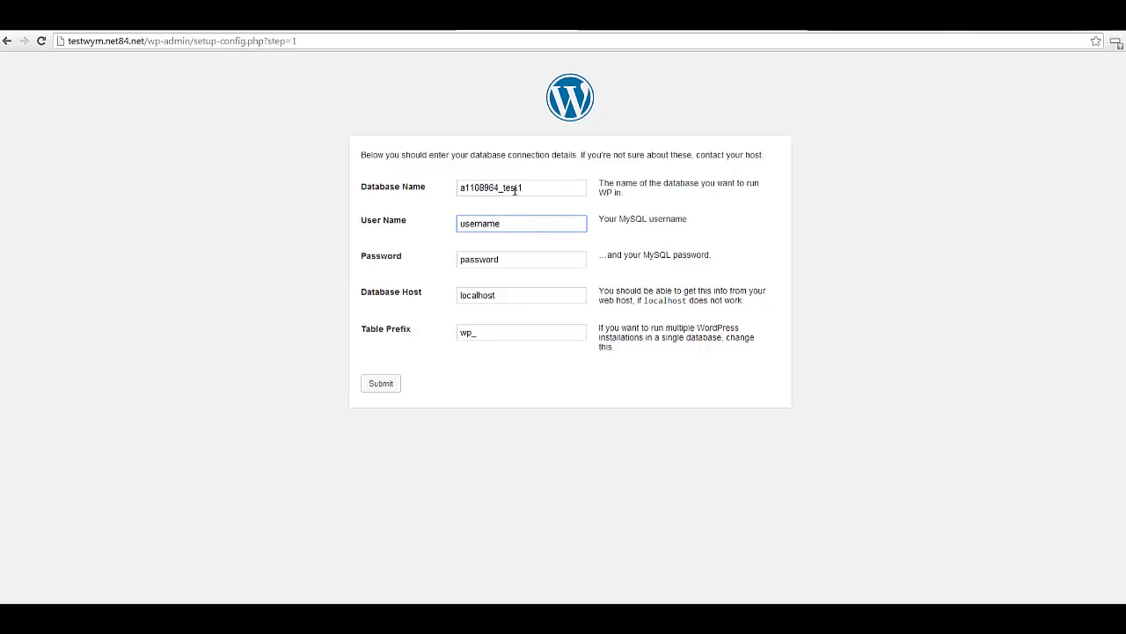
pyautogui.moveTo(505, 186); pyautogui.dragTo(460, 188)
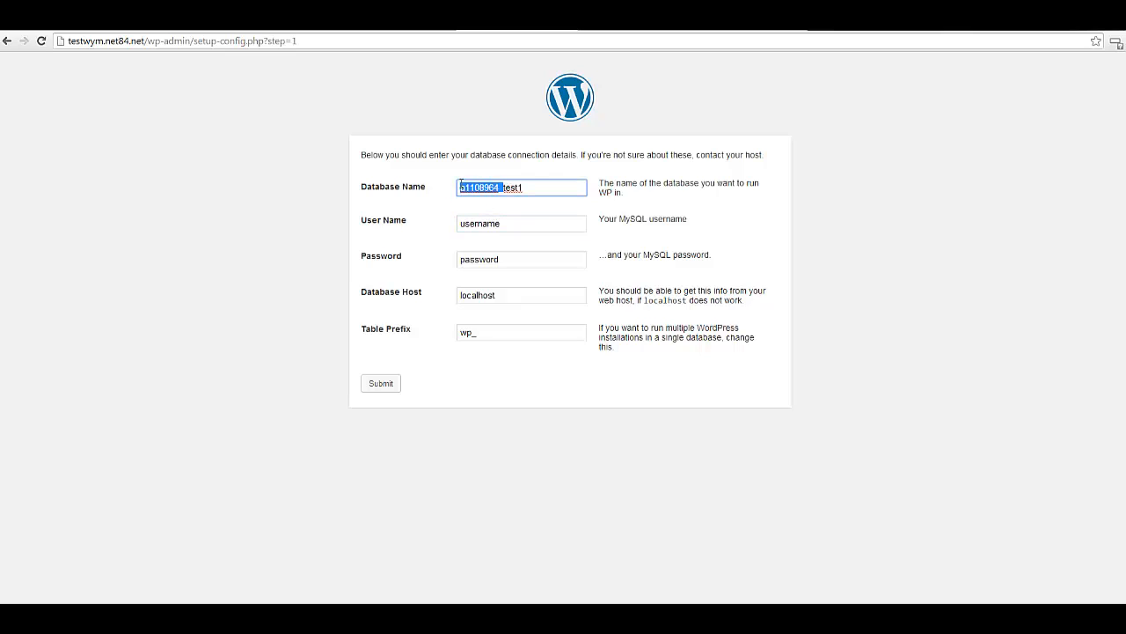
pyautogui.rightClick(469, 190)
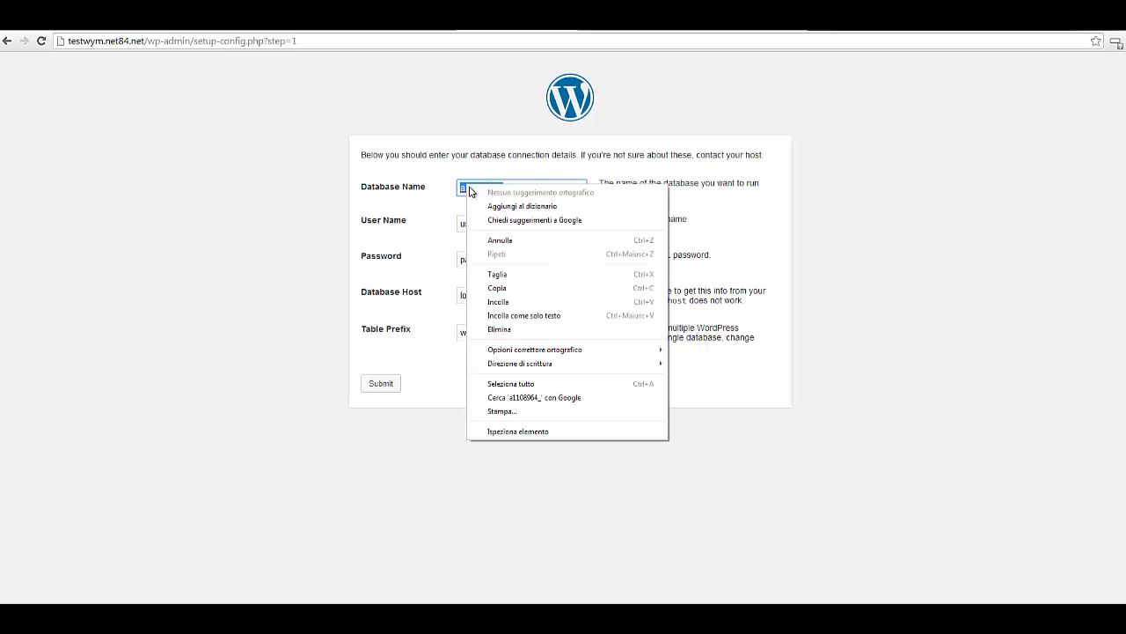
pyautogui.click(496, 289)
pyautogui.moveTo(508, 221); pyautogui.dragTo(429, 225)
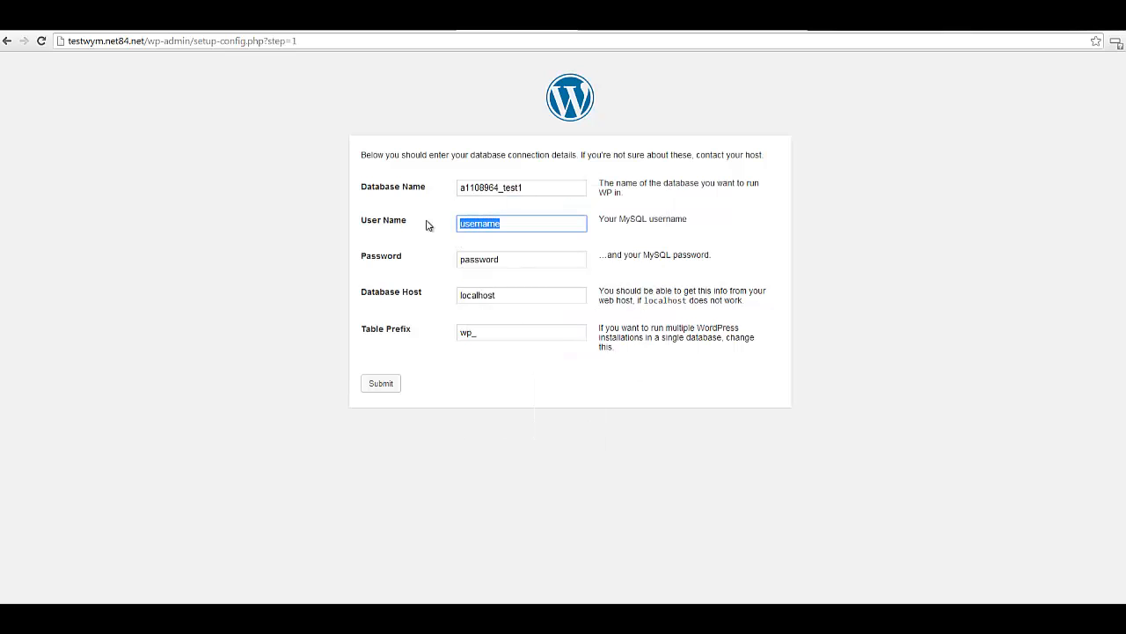
pyautogui.hotkey('ctrl', 'v')
pyautogui.write('tes')
# Enter the MySQL user's password in place of the placeholder, dismissing the Windows colour scheme prompt
pyautogui.moveTo(504, 260); pyautogui.dragTo(420, 252)
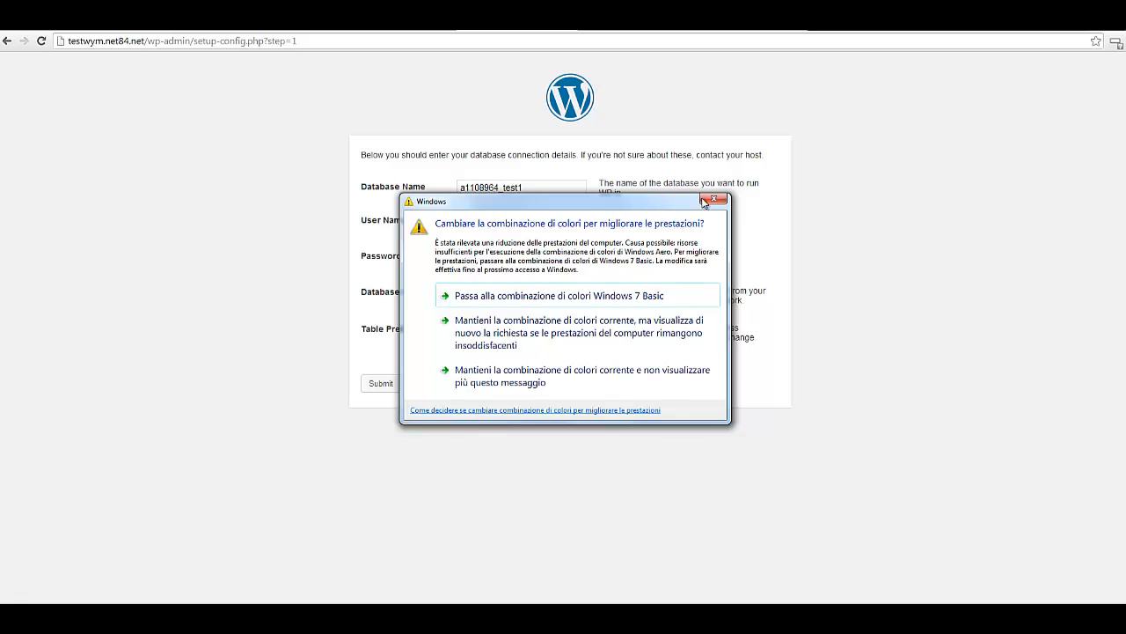
pyautogui.click(704, 202)
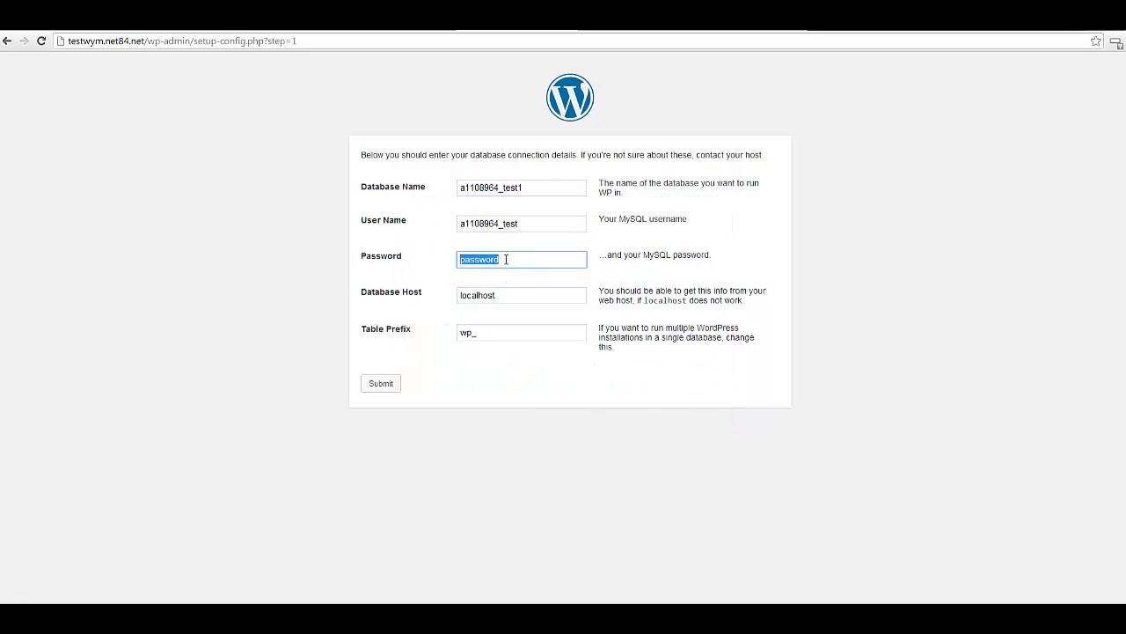
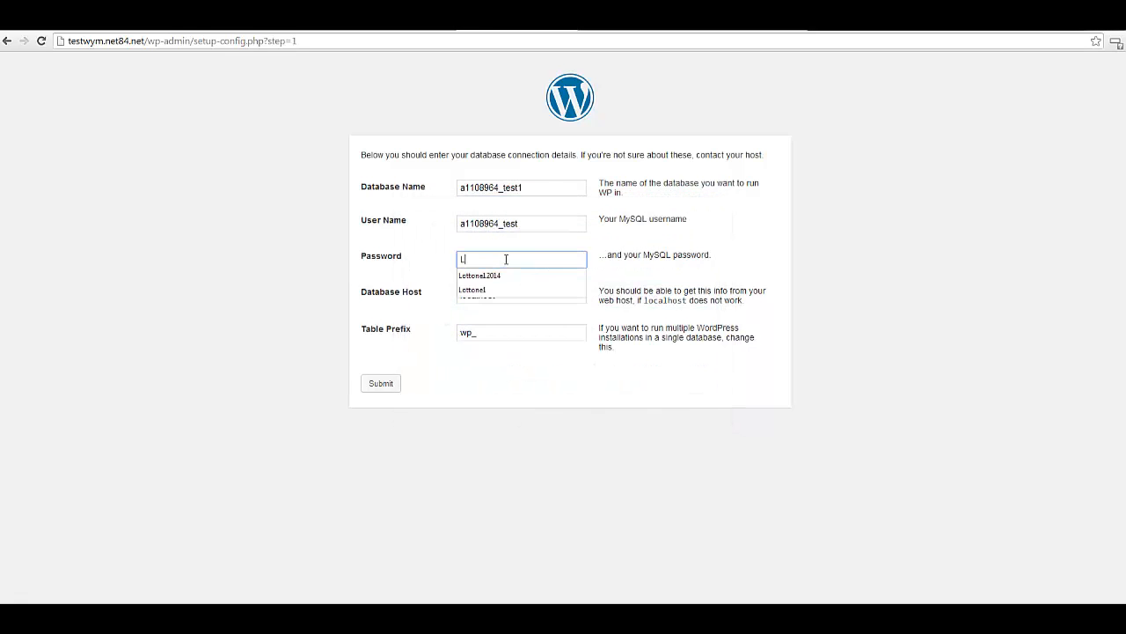
pyautogui.click(822, 252)
# Clear the Database Host field and copy the host name mysql3.000webhost.com from the hosting account's Manage MySQL Databases page
pyautogui.click(498, 295)
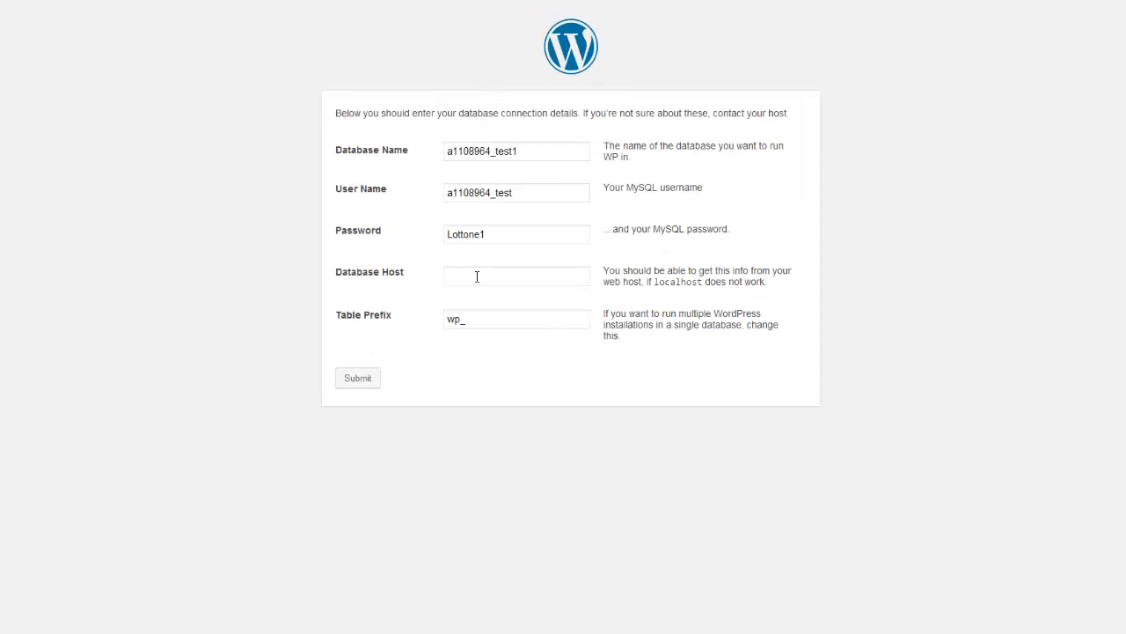
pyautogui.click(476, 276)
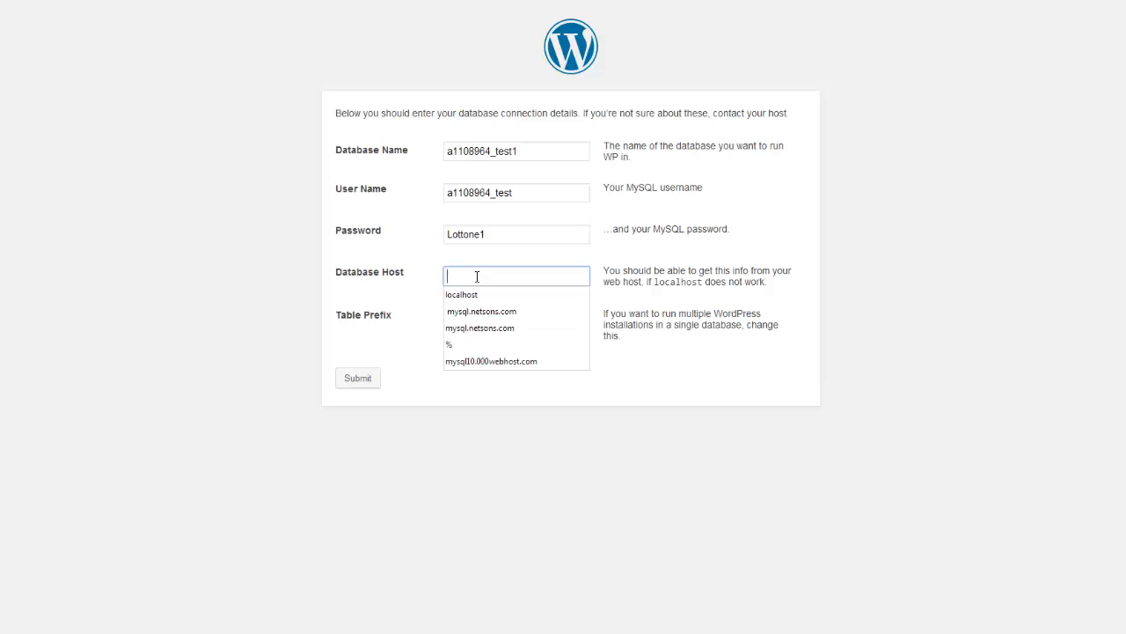
pyautogui.click(397, 262)
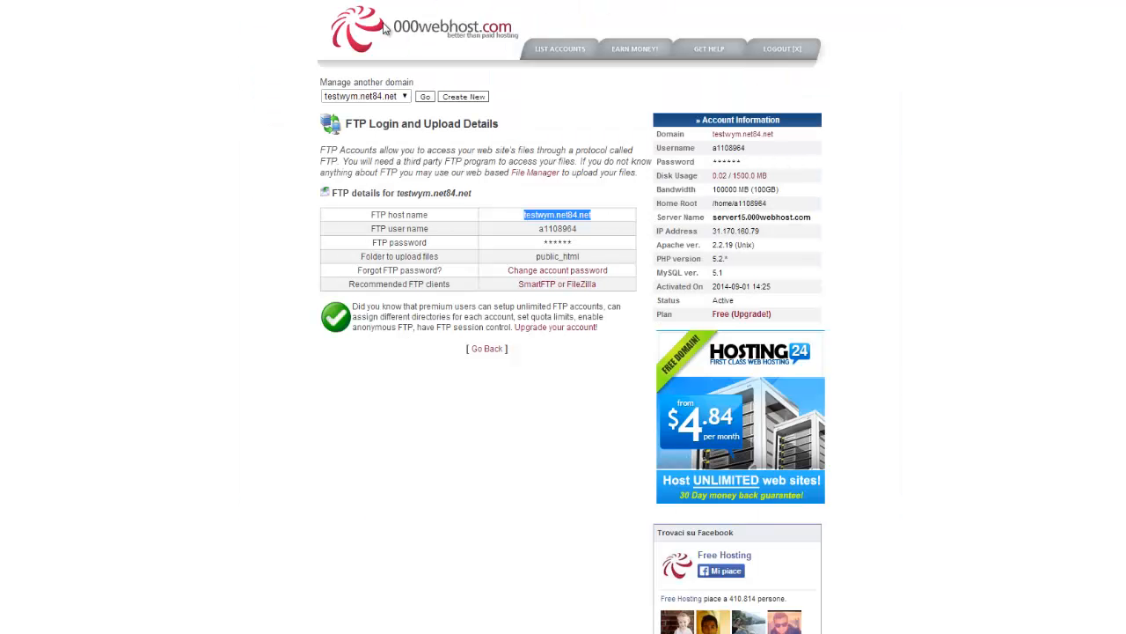
pyautogui.click(483, 351)
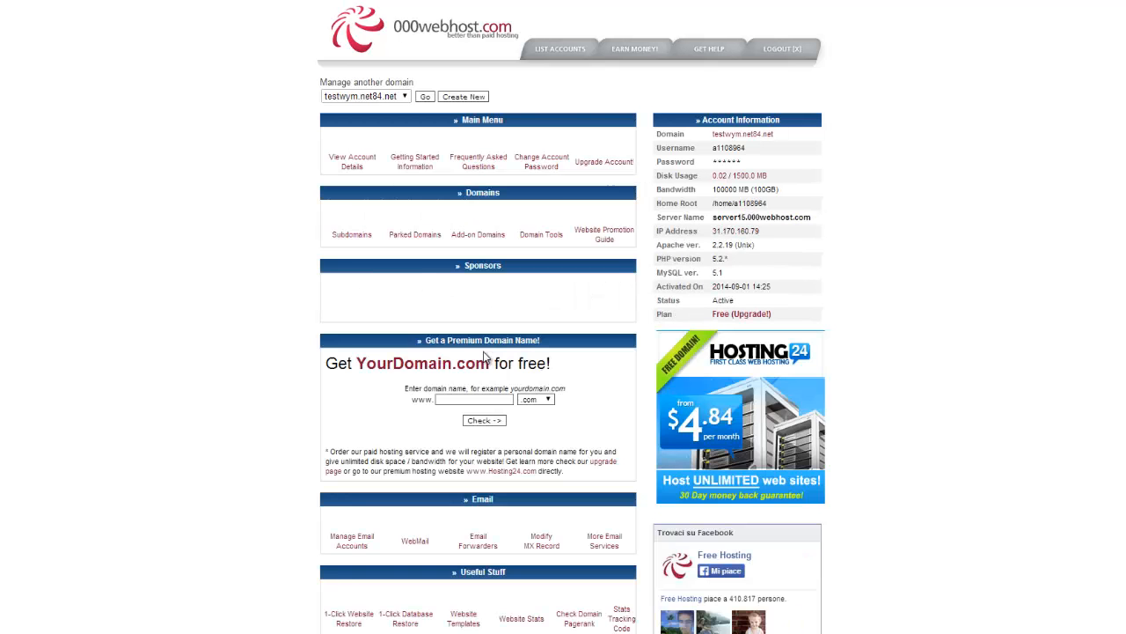
pyautogui.scroll(-5, 509, 462)
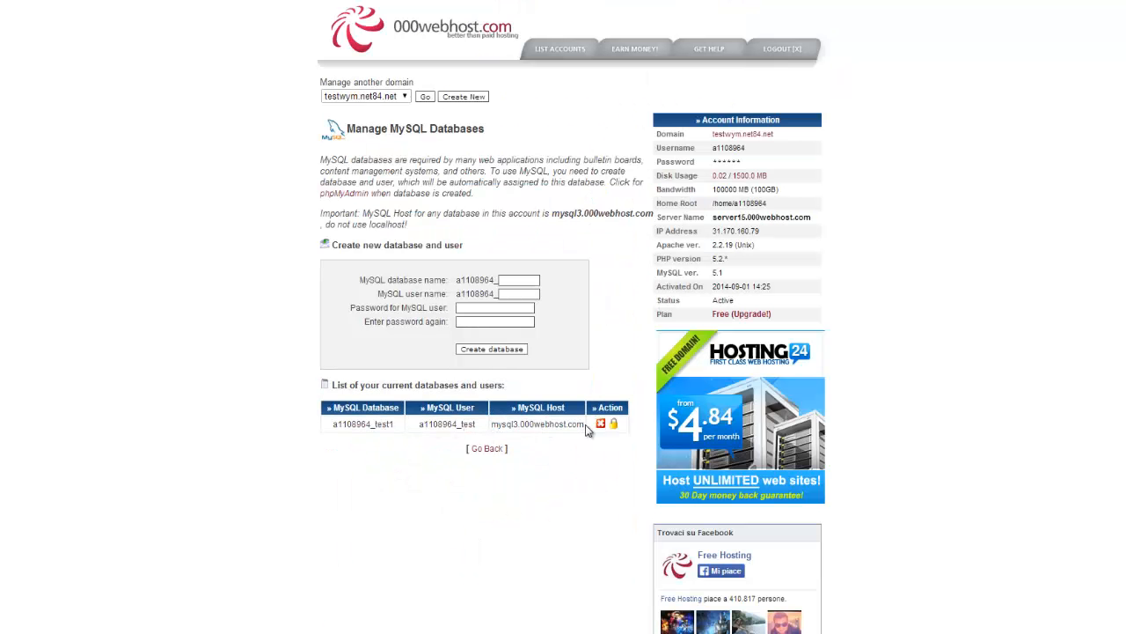
pyautogui.moveTo(582, 426); pyautogui.dragTo(495, 431)
pyautogui.rightClick(517, 428)
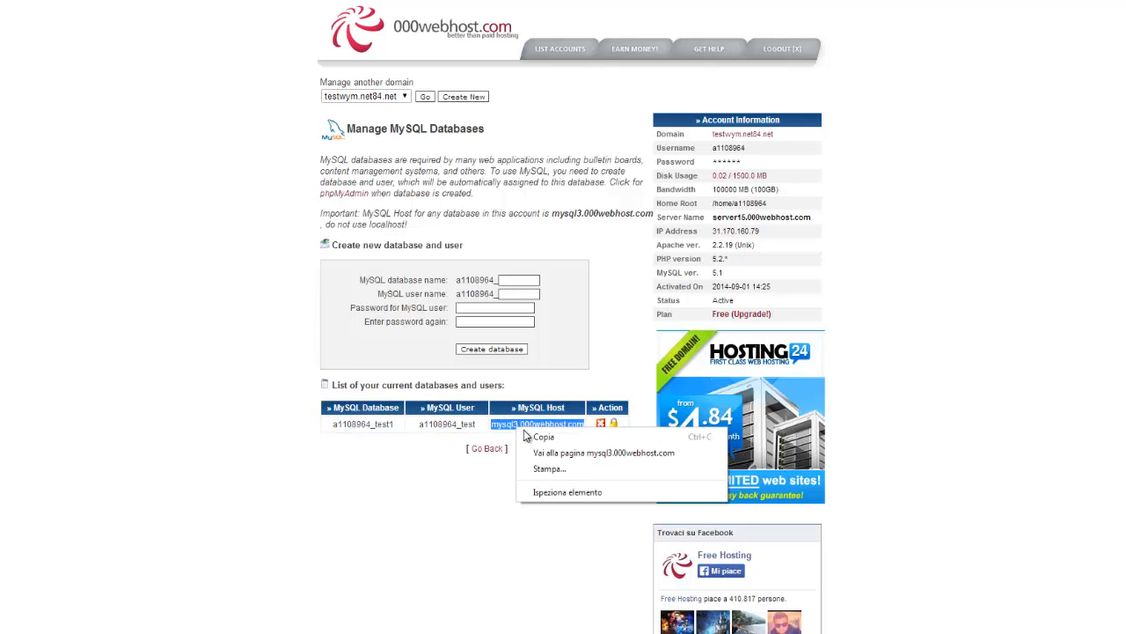
pyautogui.click(539, 436)
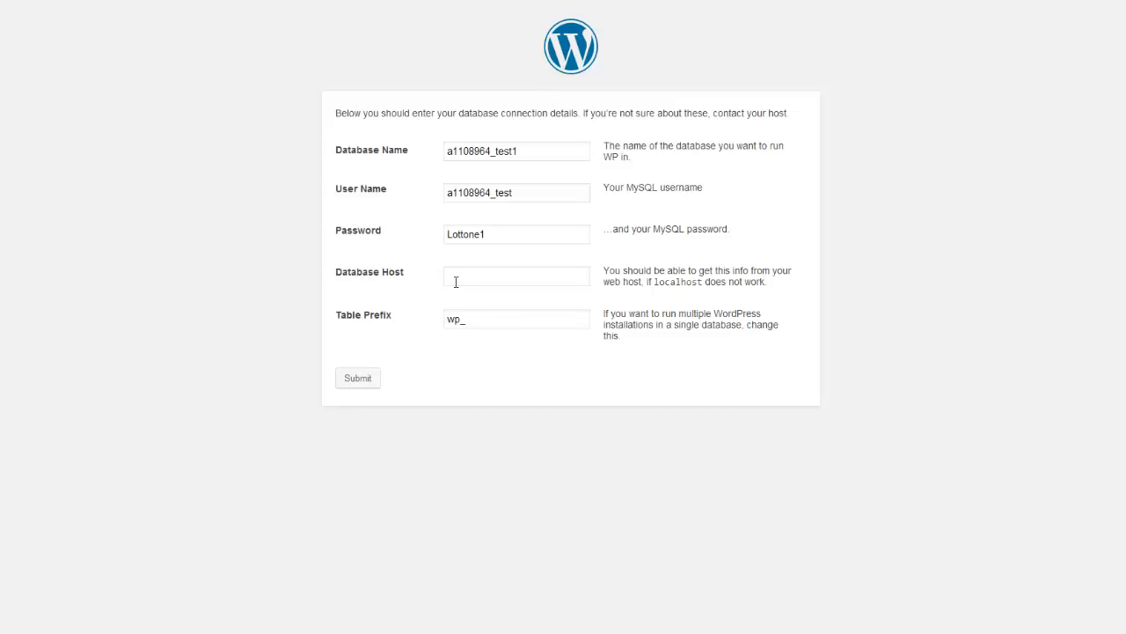
# Set the WordPress database host to mysql3.000webhost.com and submit the connection details
pyautogui.click(457, 278)
pyautogui.rightClick(456, 279)
pyautogui.click(498, 359)
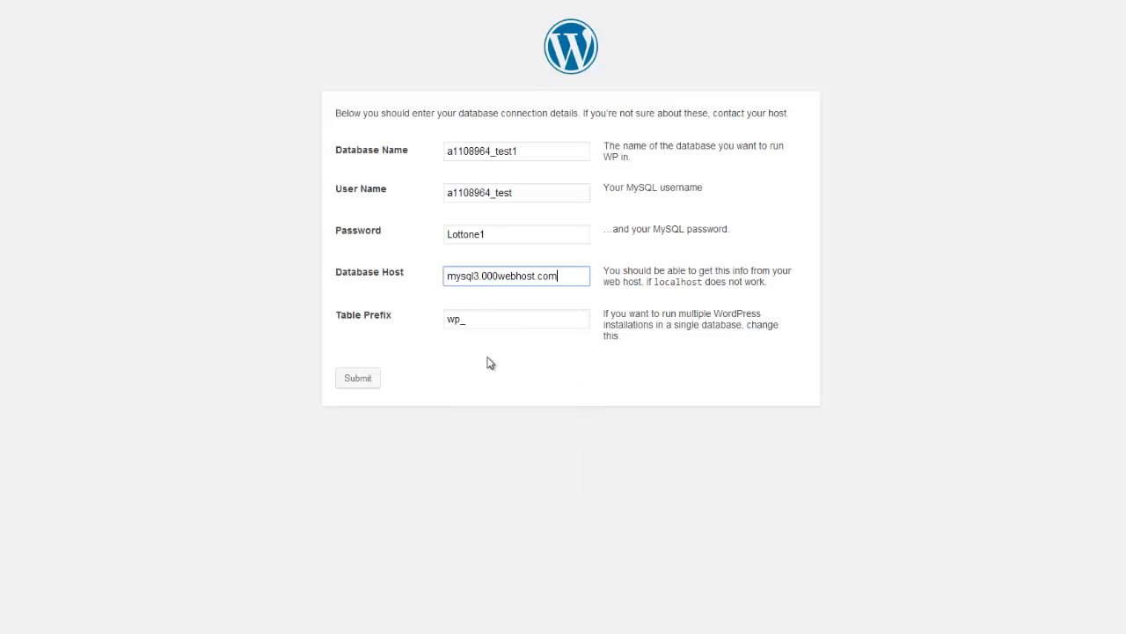
pyautogui.click(358, 379)
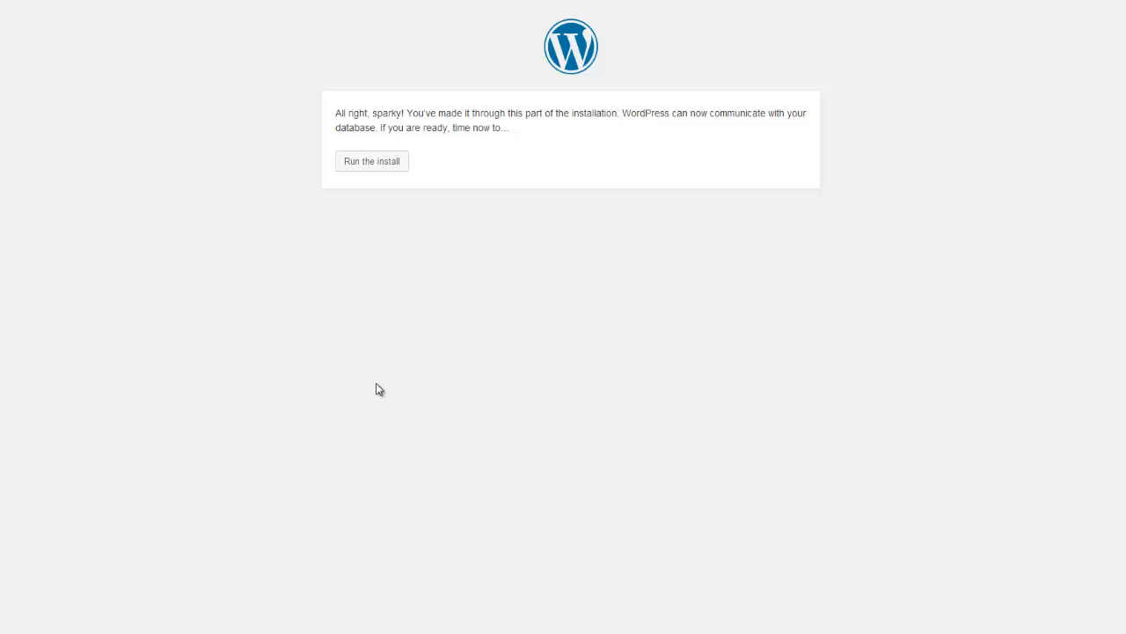
# Run the WordPress install and enter test1 as the site title and admin as the username
pyautogui.click(370, 165)
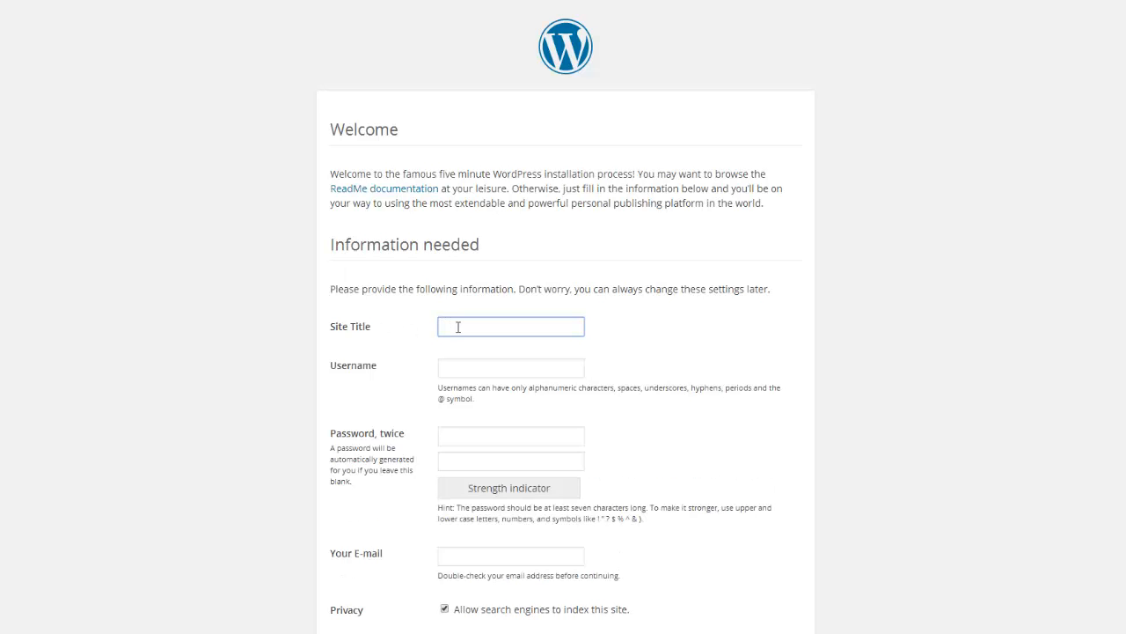
pyautogui.write('test1')
pyautogui.click(474, 371)
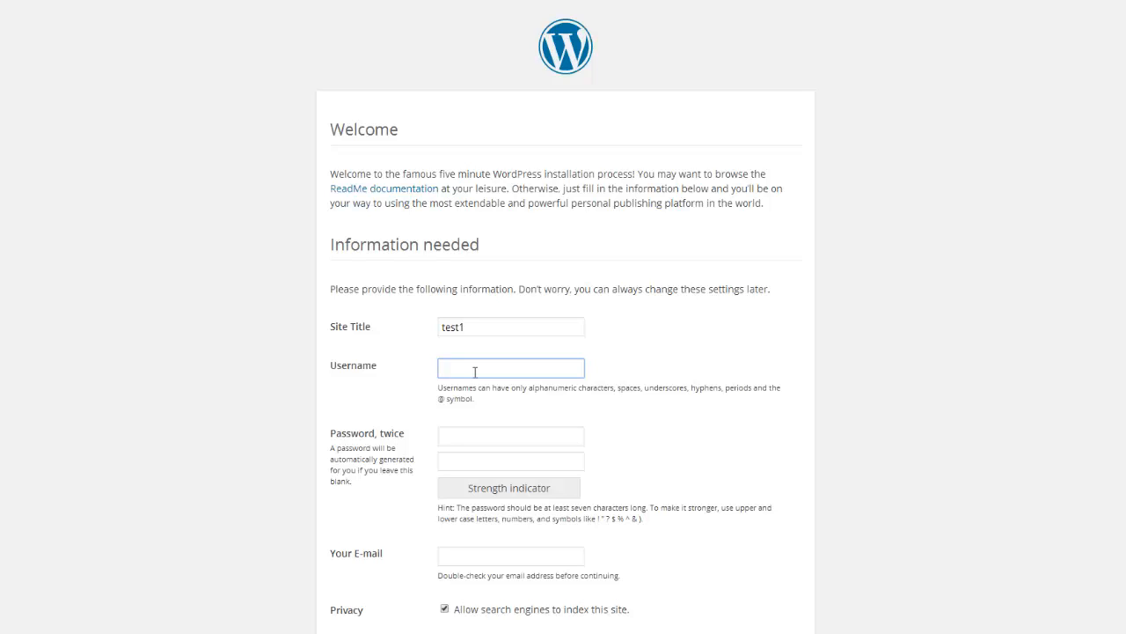
pyautogui.write('admin')
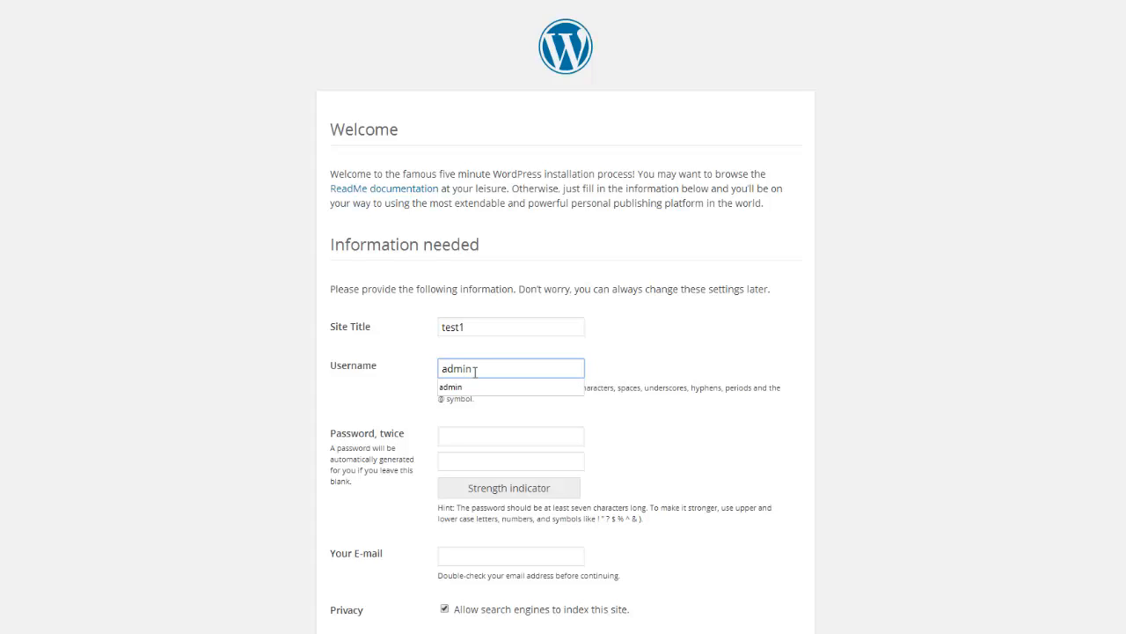
# Enter the WordPress administrator password in both password fields
pyautogui.click(475, 437)
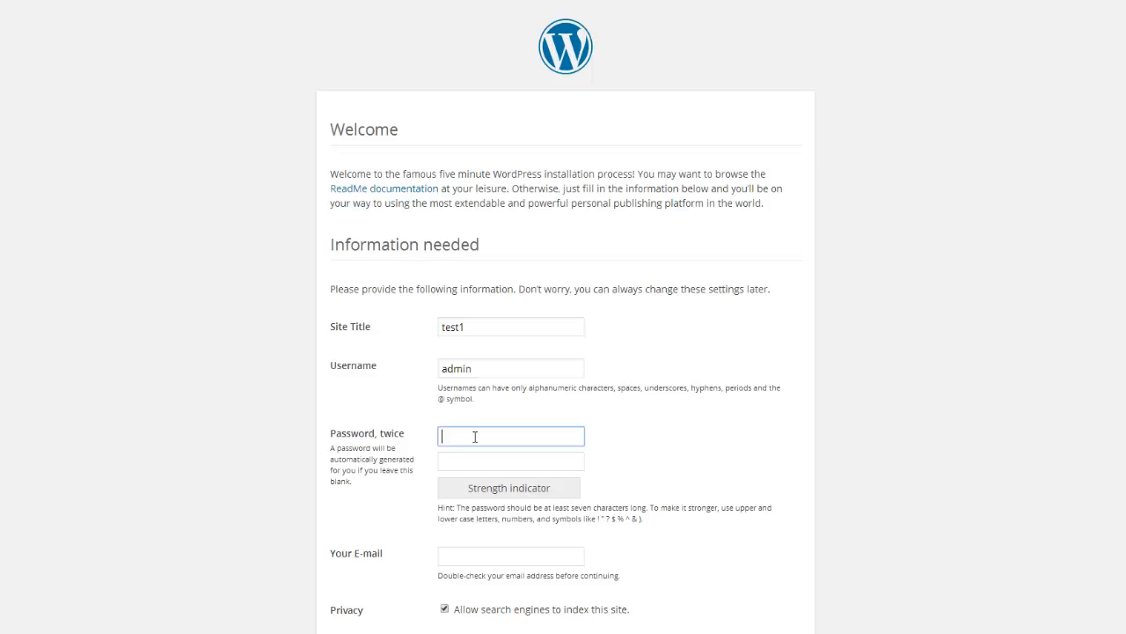
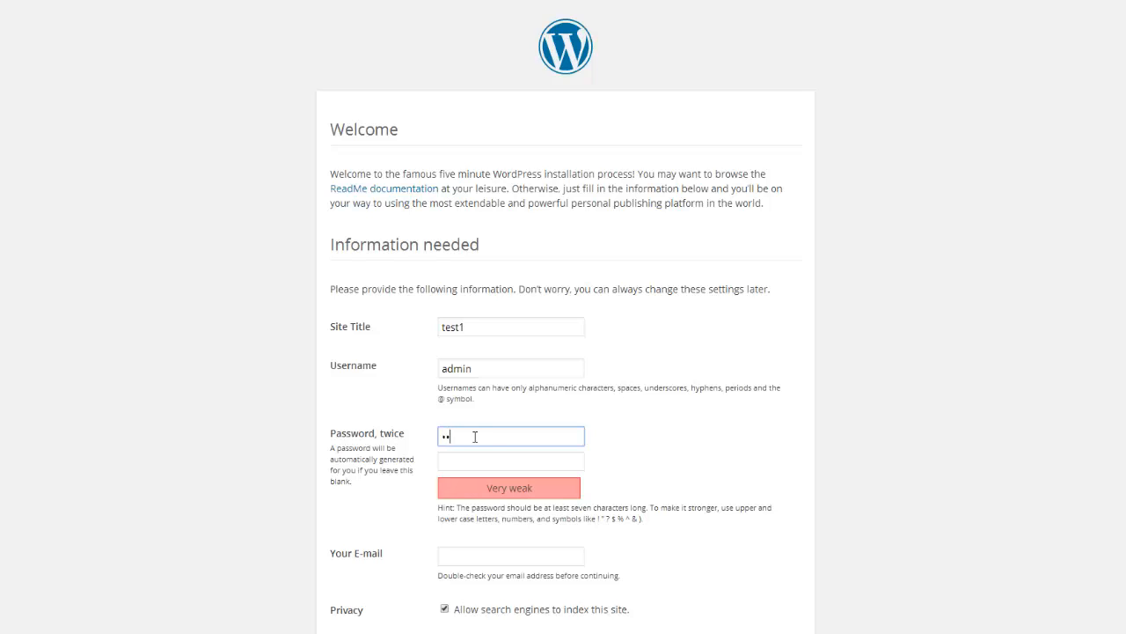
pyautogui.click(498, 464)
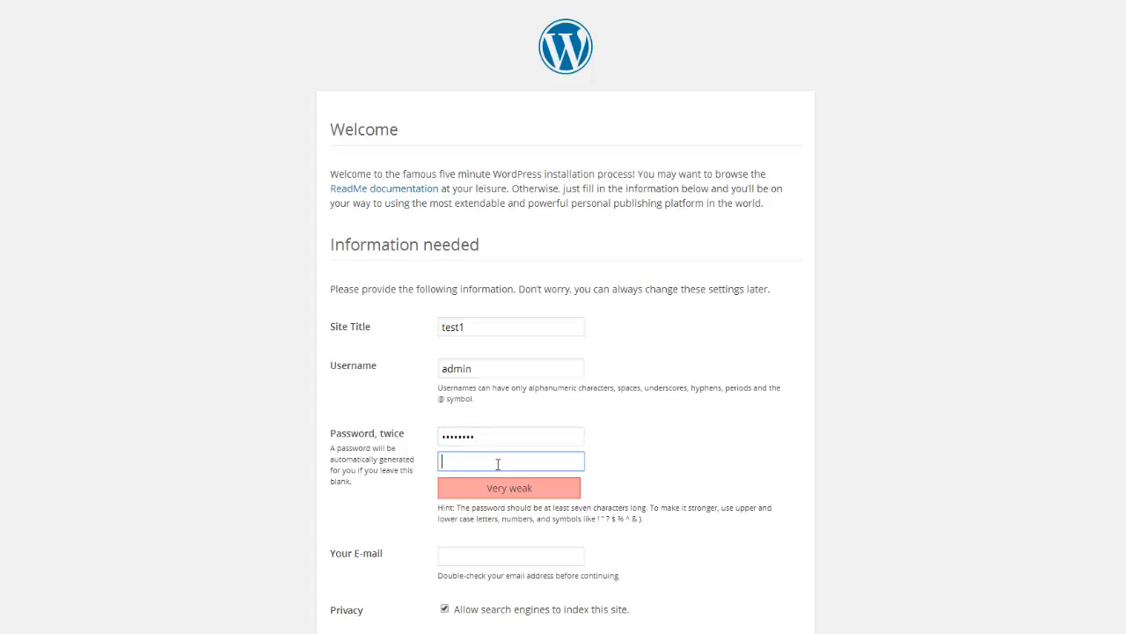
# Fill in the administrator's e-mail, disallow search engines from indexing the site, and install WordPress
pyautogui.click(495, 557)
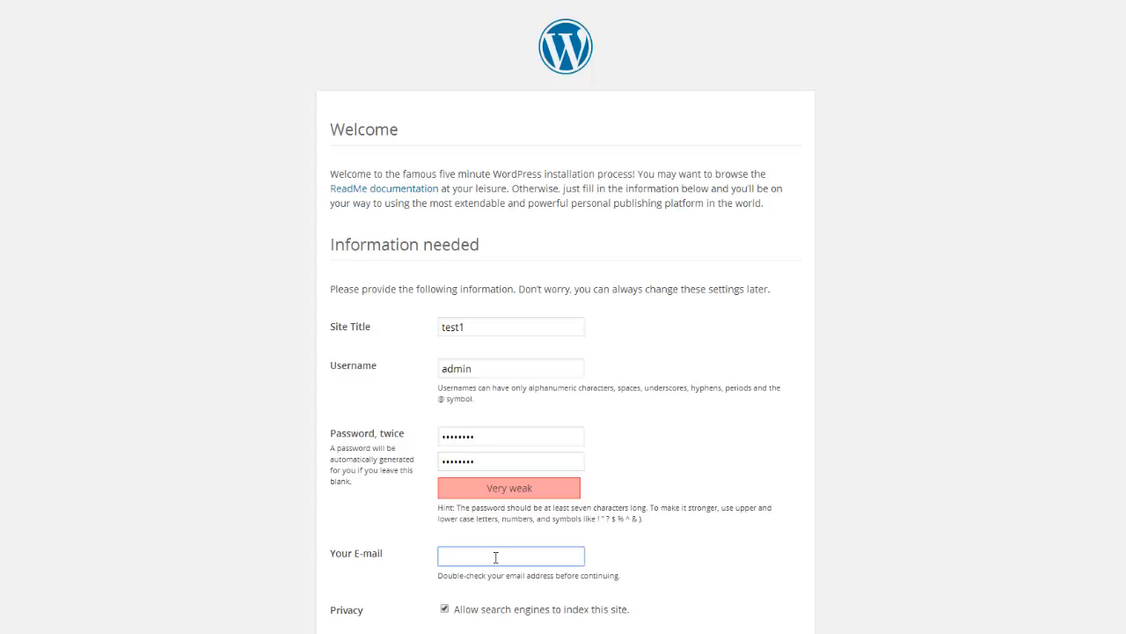
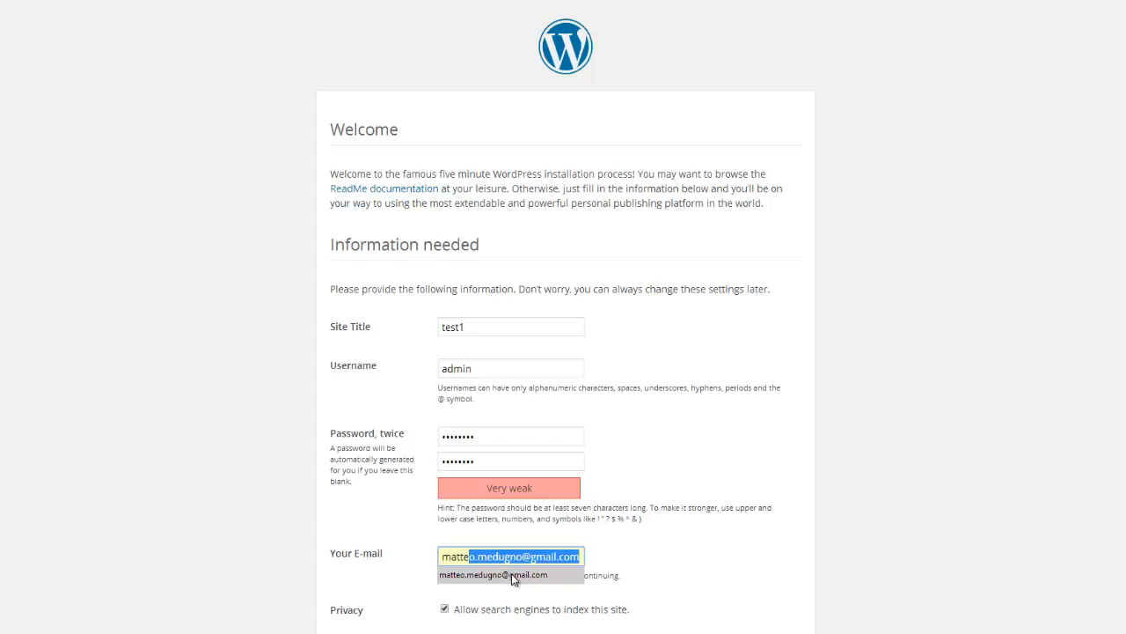
pyautogui.click(513, 573)
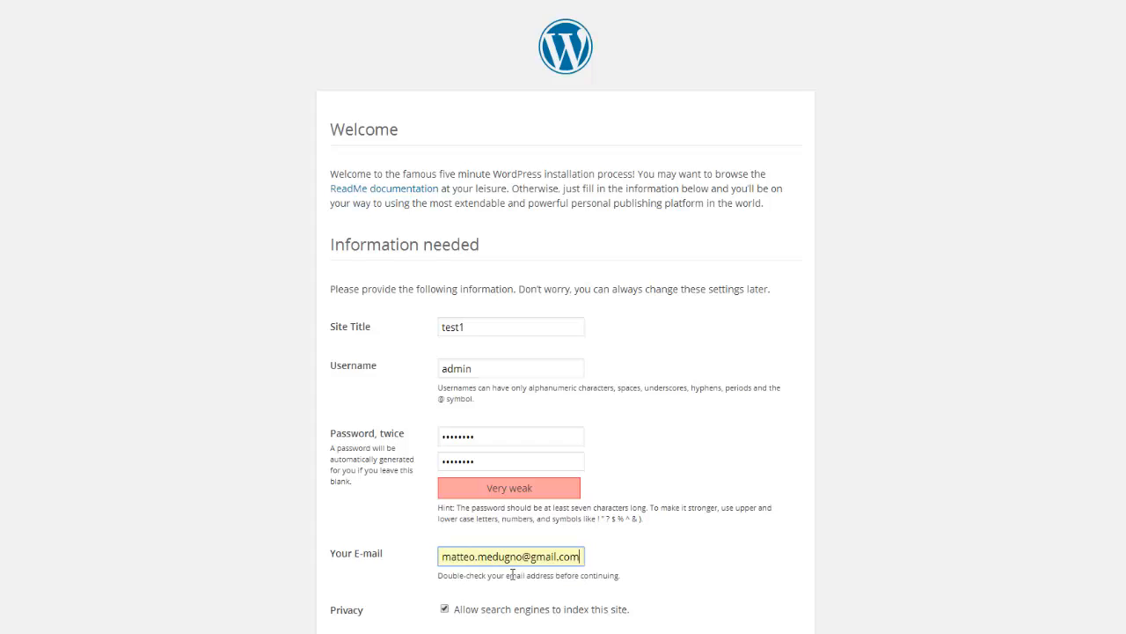
pyautogui.click(445, 609)
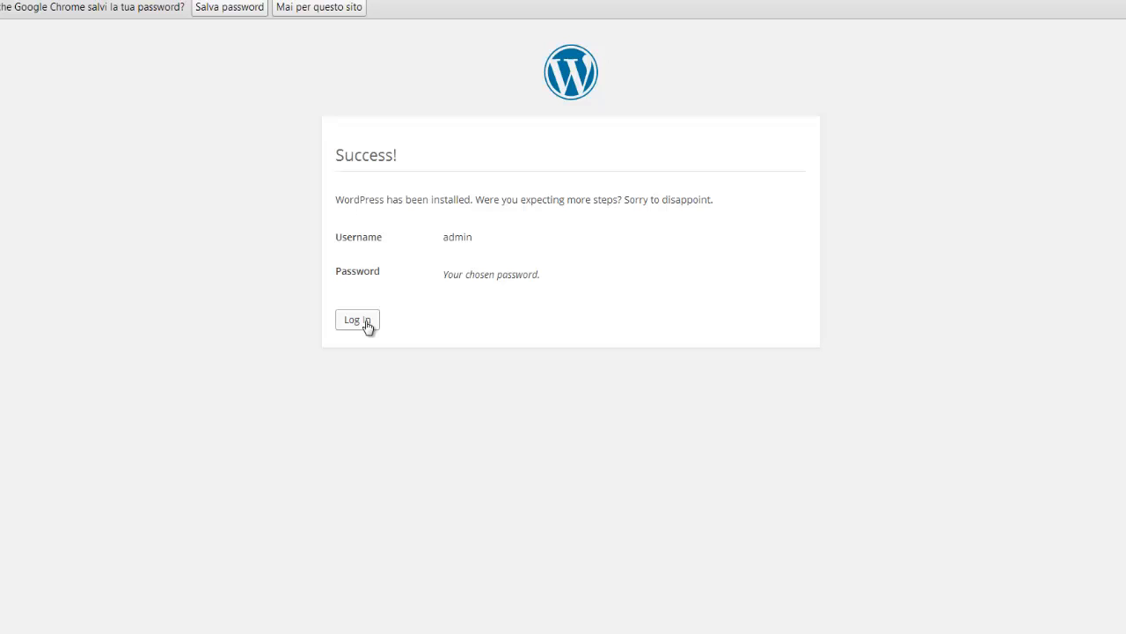
# Log in to WordPress as admin with the account password and Remember Me enabled, and let the browser save the password
pyautogui.click(366, 322)
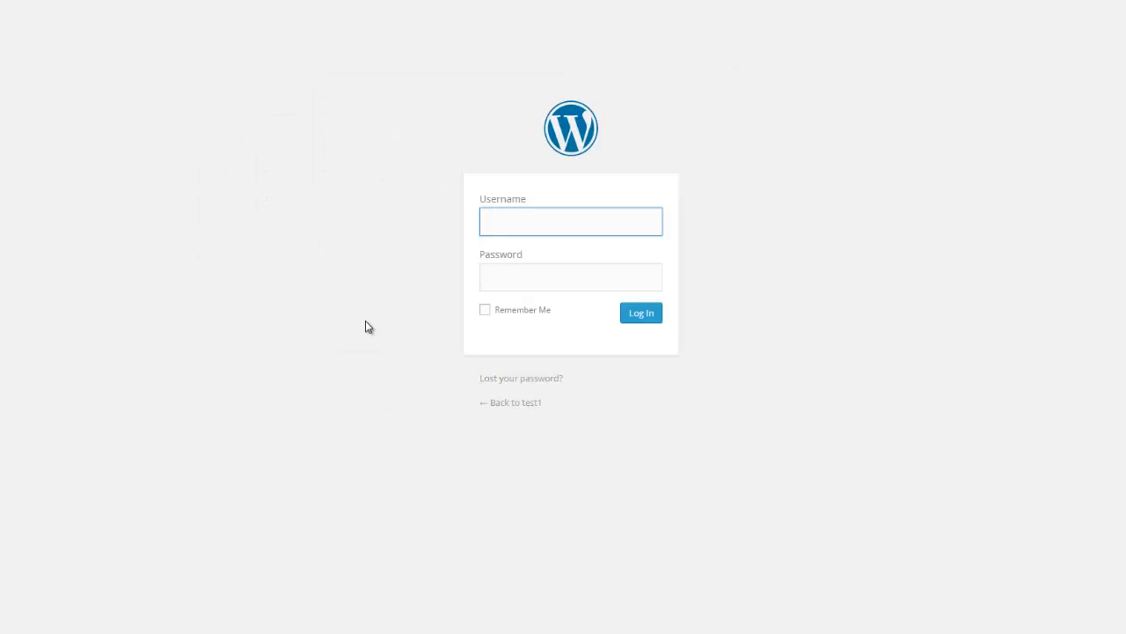
pyautogui.write('ad')
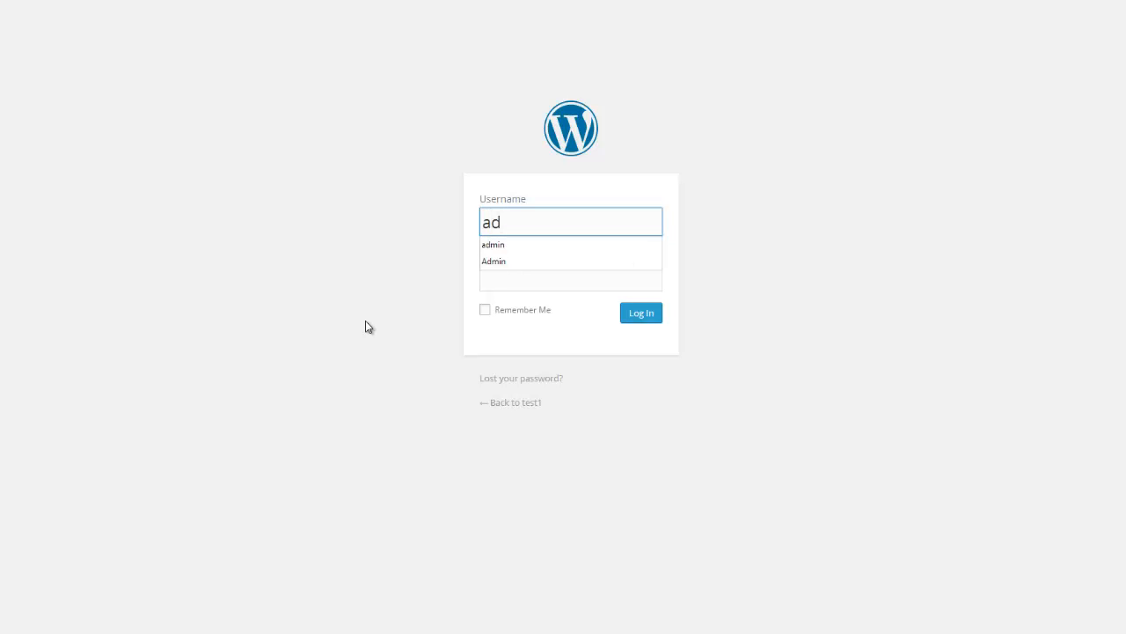
pyautogui.press('Down')
pyautogui.press('Return')
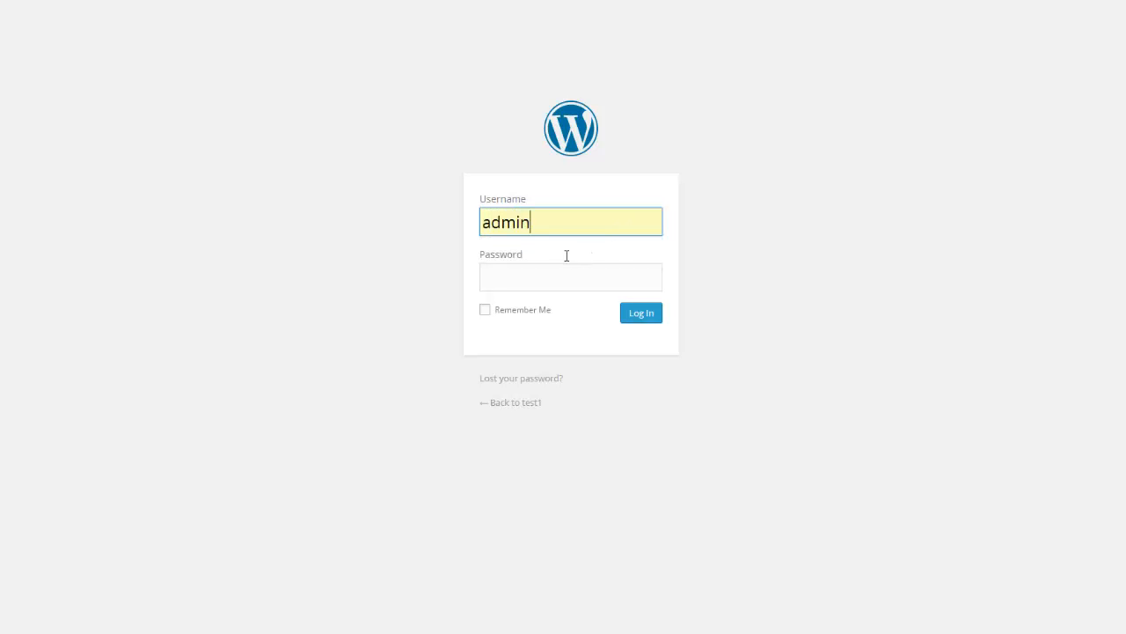
pyautogui.click(552, 274)
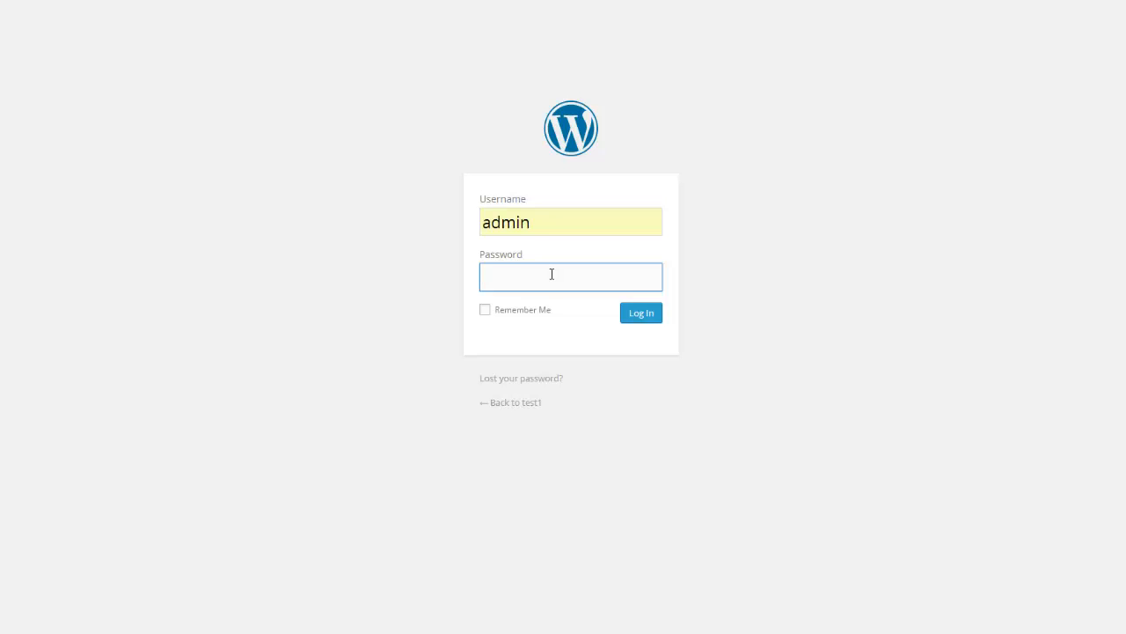
pyautogui.write('••••••••')
pyautogui.click(487, 312)
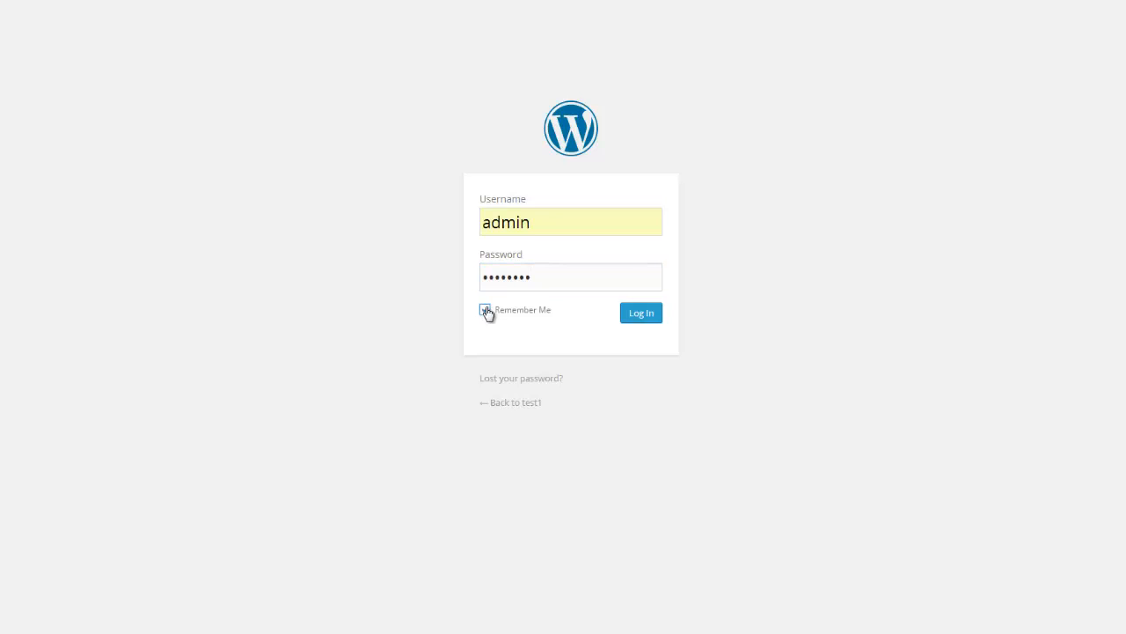
pyautogui.click(649, 319)
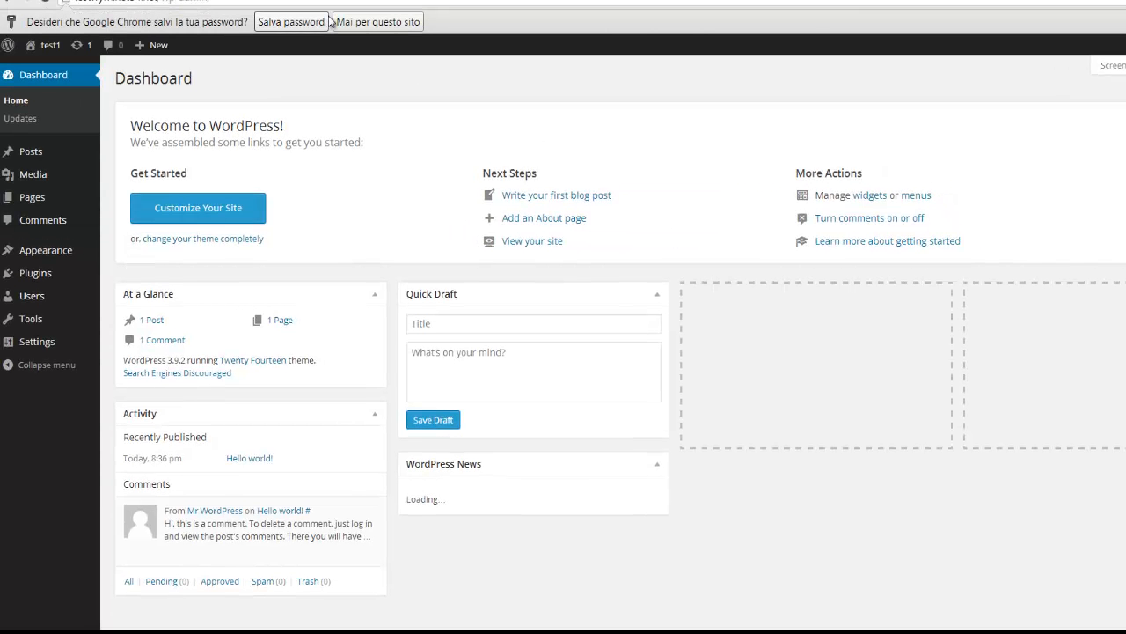
pyautogui.click(297, 24)
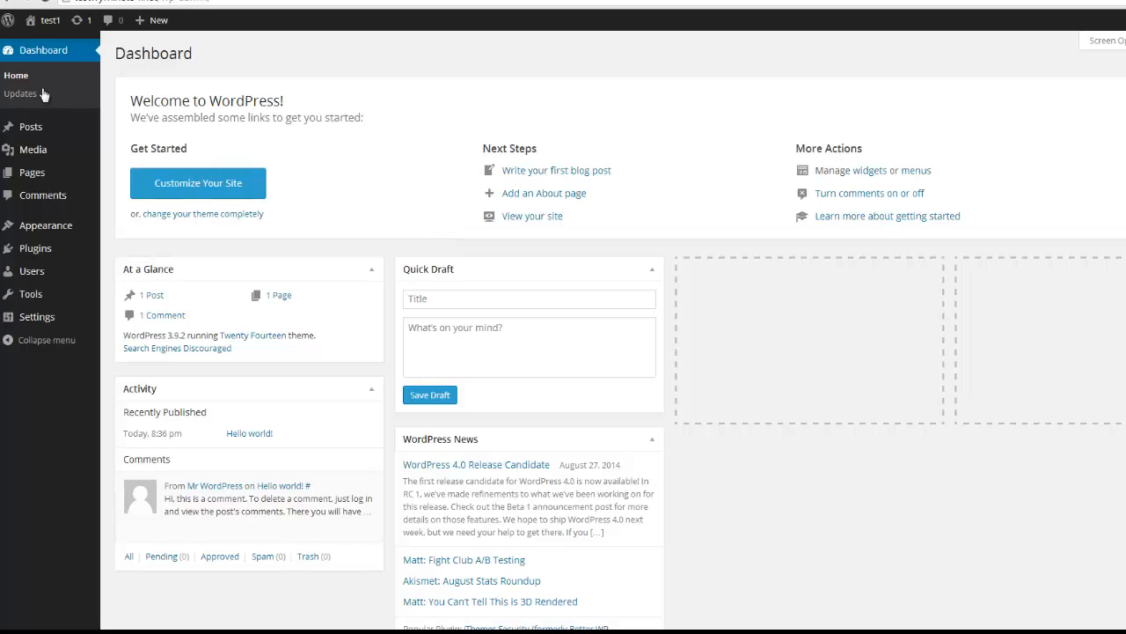
# Open the test1 public site in a separate browser tab, look at its front page, and return to the dashboard
pyautogui.moveTo(46, 29)
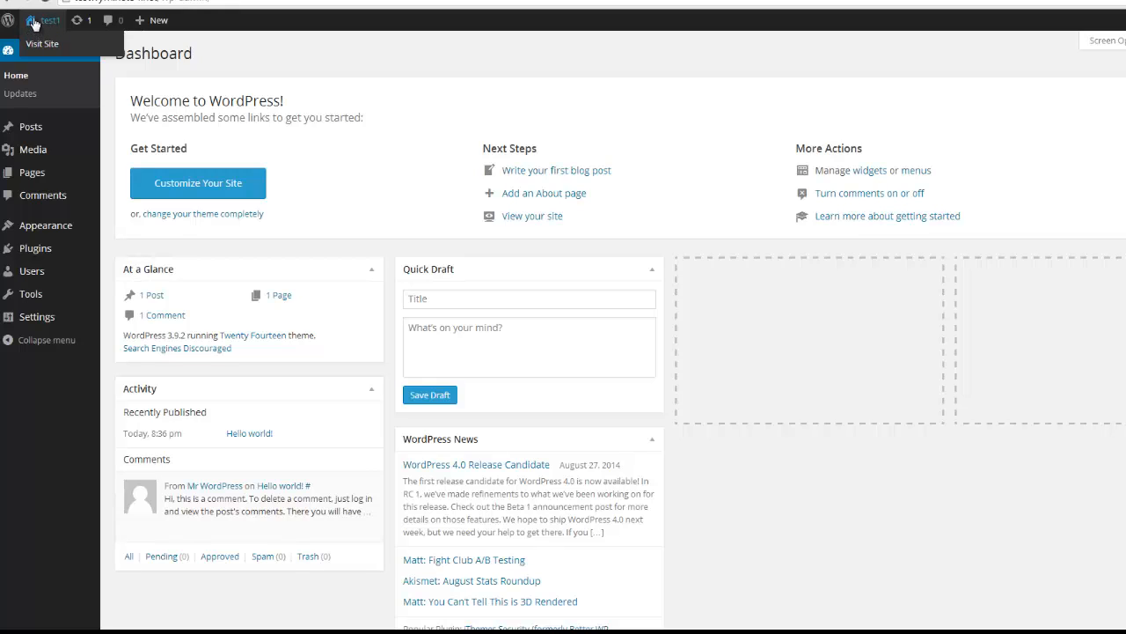
pyautogui.rightClick(43, 44)
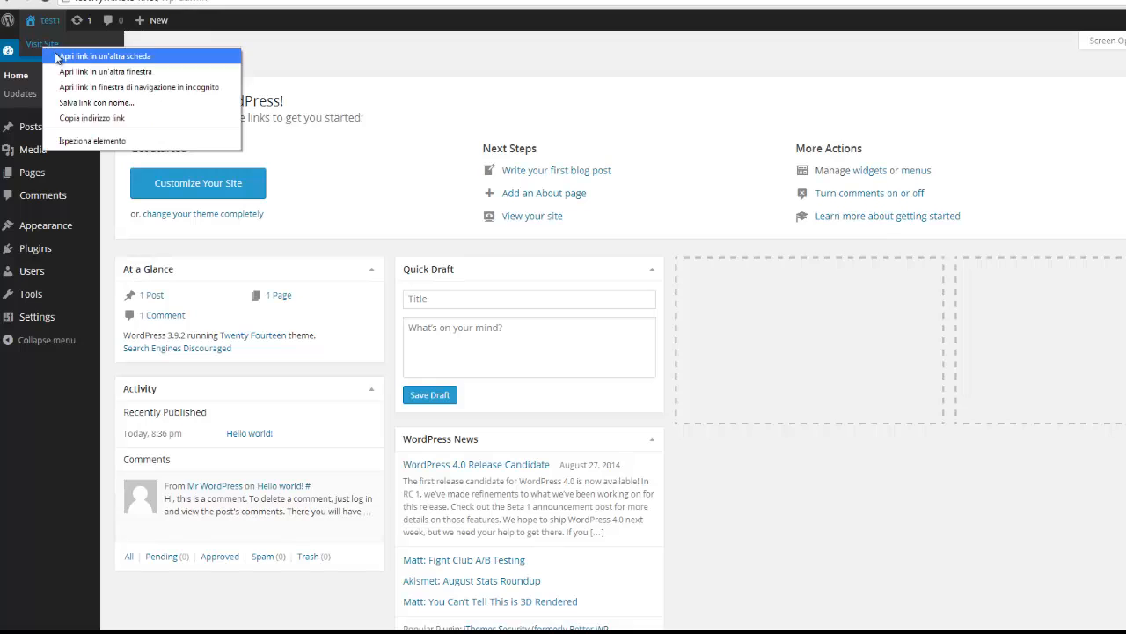
pyautogui.click(88, 57)
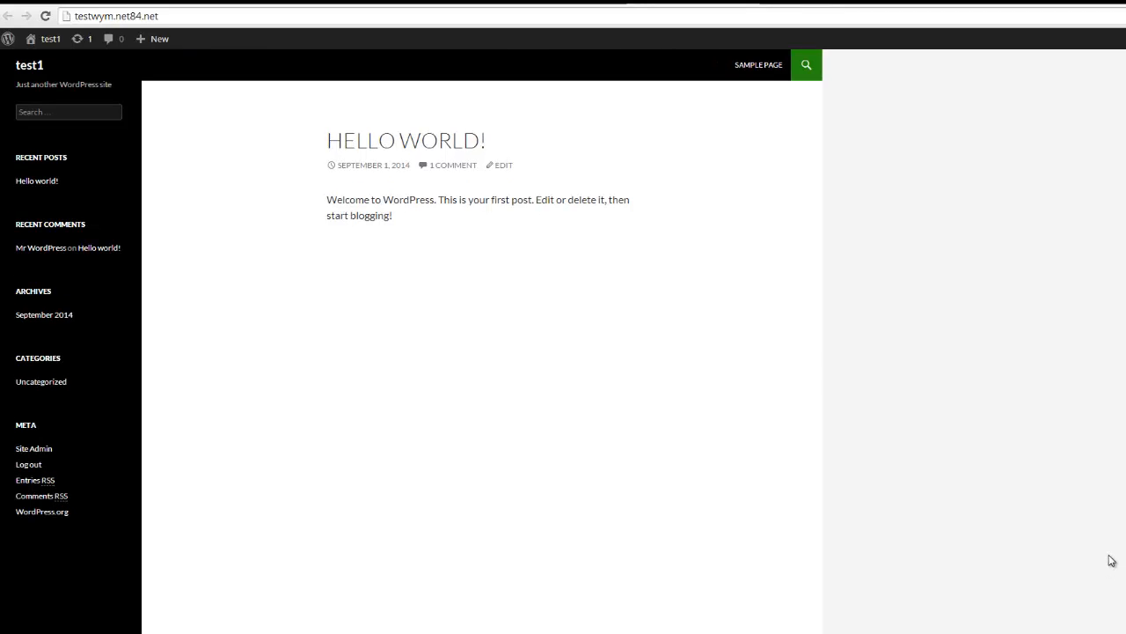
pyautogui.click(540, 4)
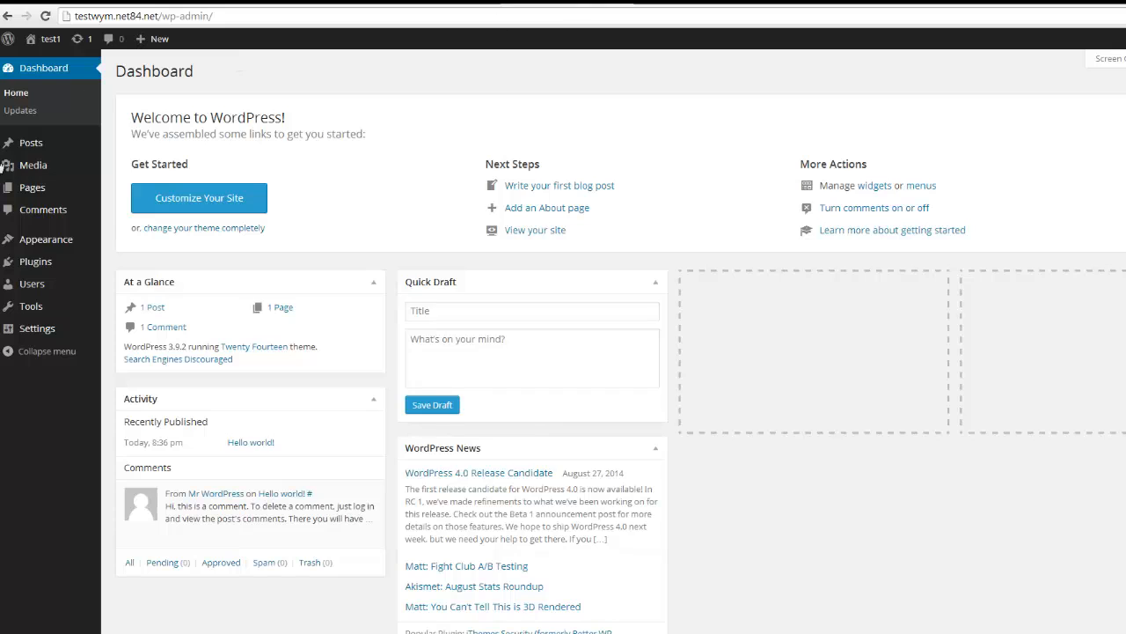
# Move the default Sample Page to the trash
pyautogui.moveTo(49, 196)
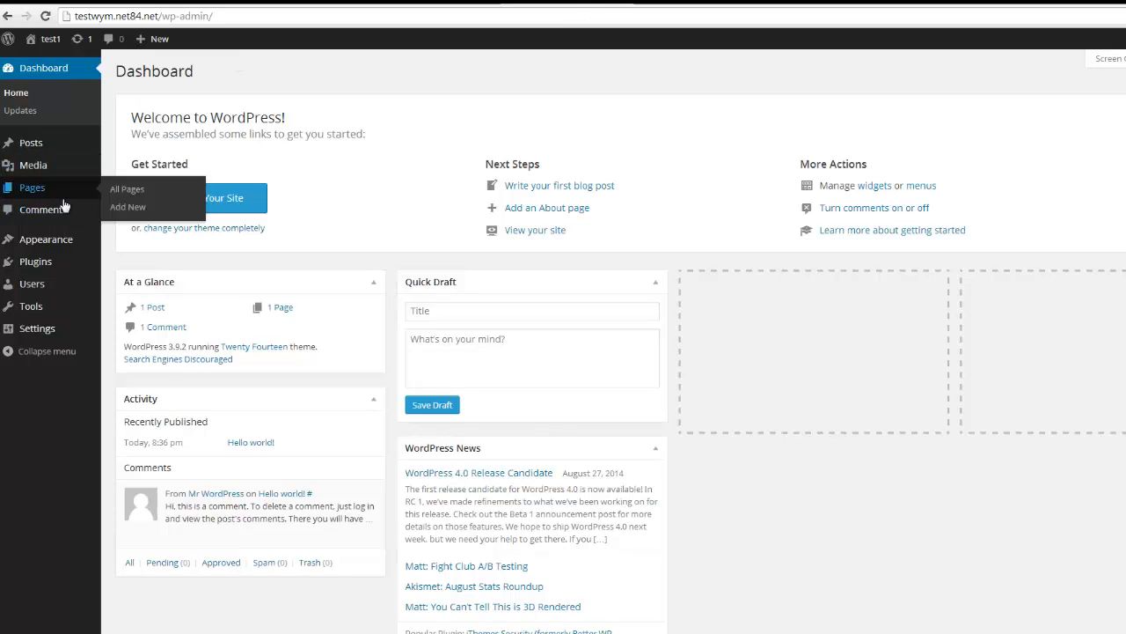
pyautogui.click(37, 194)
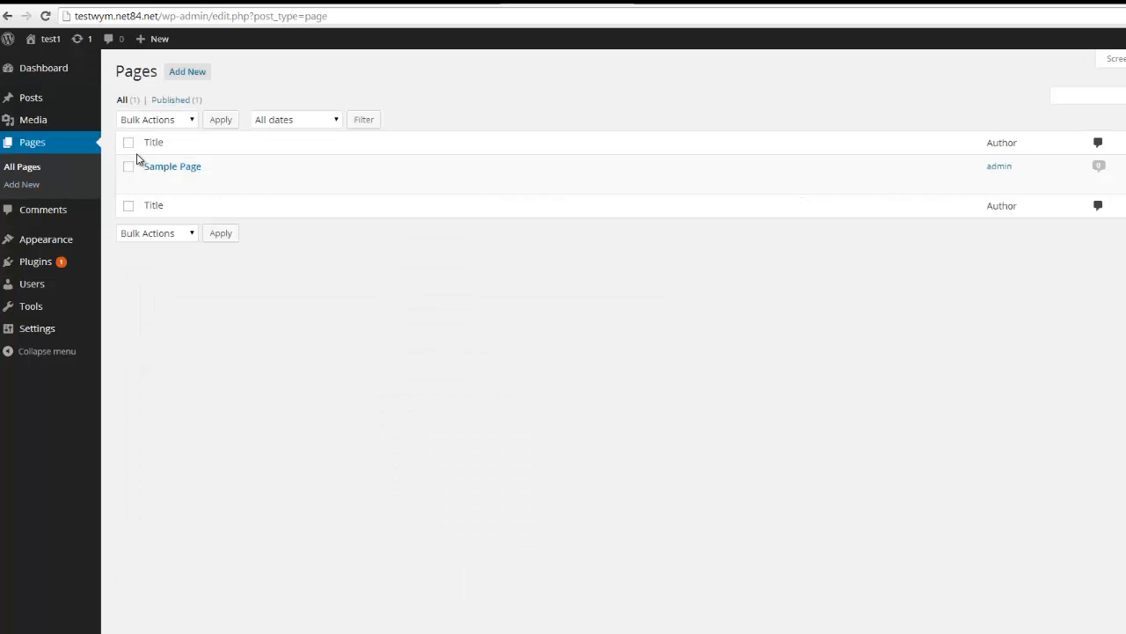
pyautogui.click(130, 167)
pyautogui.click(226, 183)
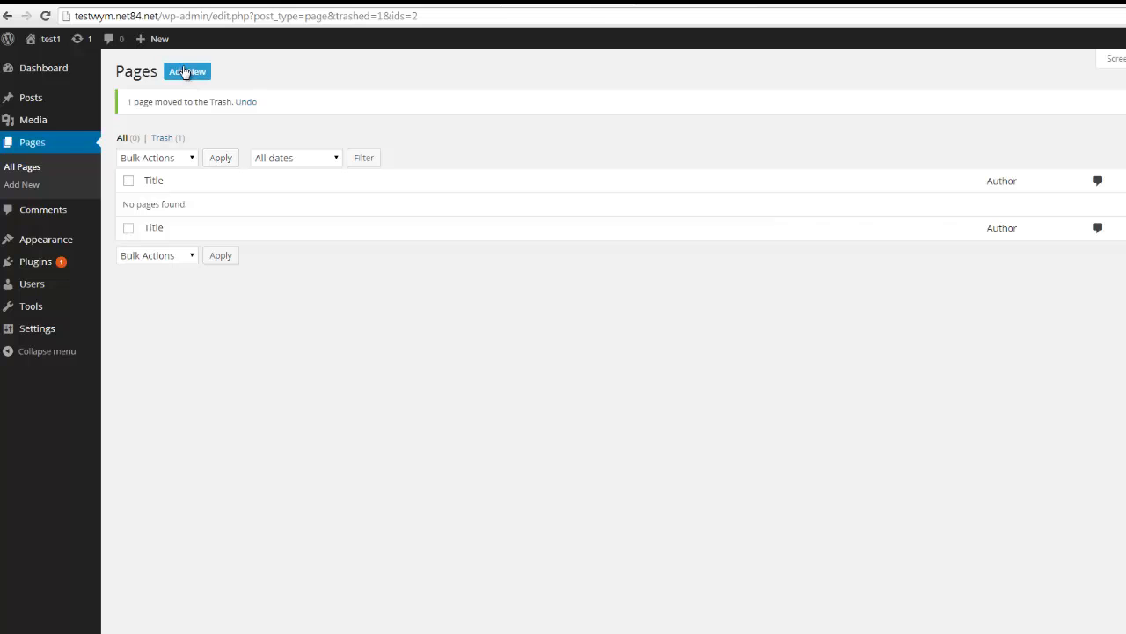
# Create and publish a page titled "home page" with the body text "home text"
pyautogui.click(184, 71)
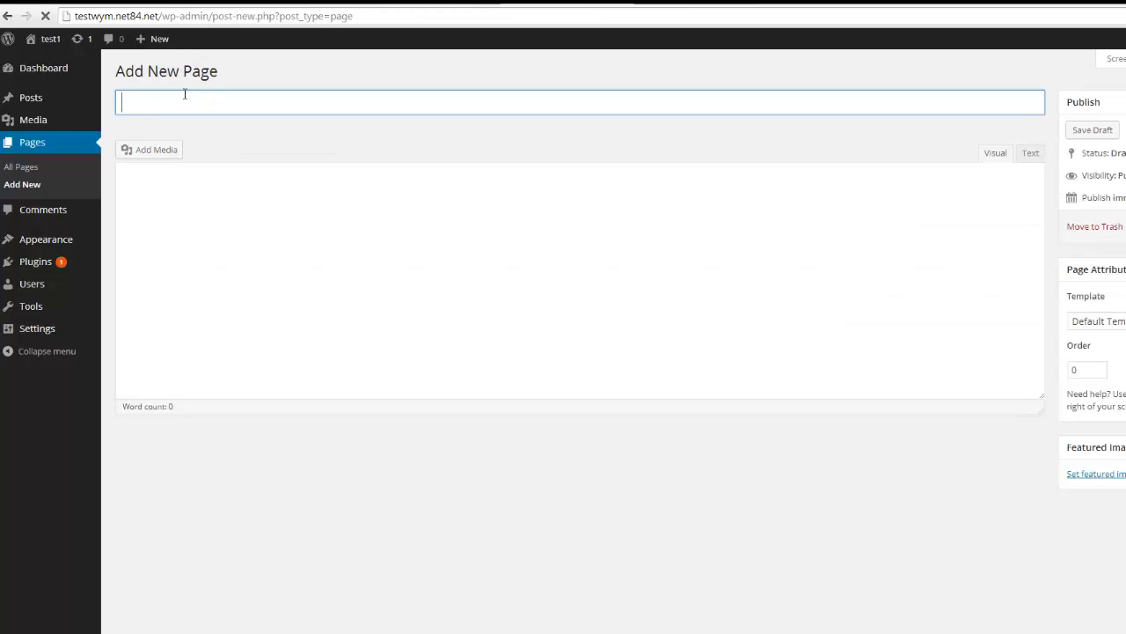
pyautogui.write('h')
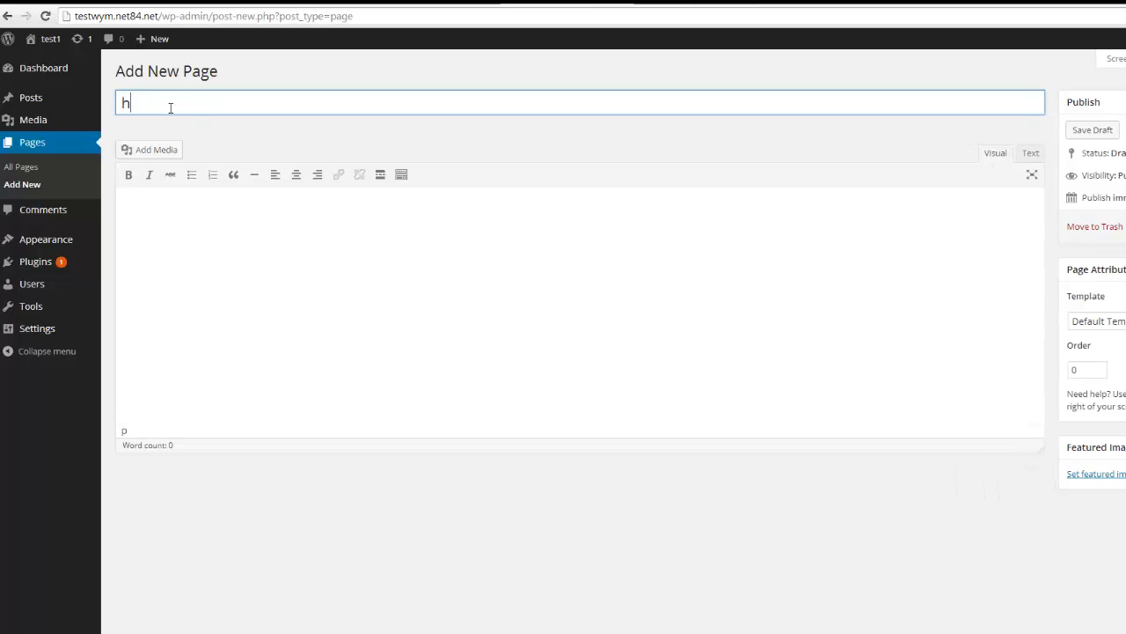
pyautogui.write('ome page')
pyautogui.click(202, 220)
pyautogui.write('home ')
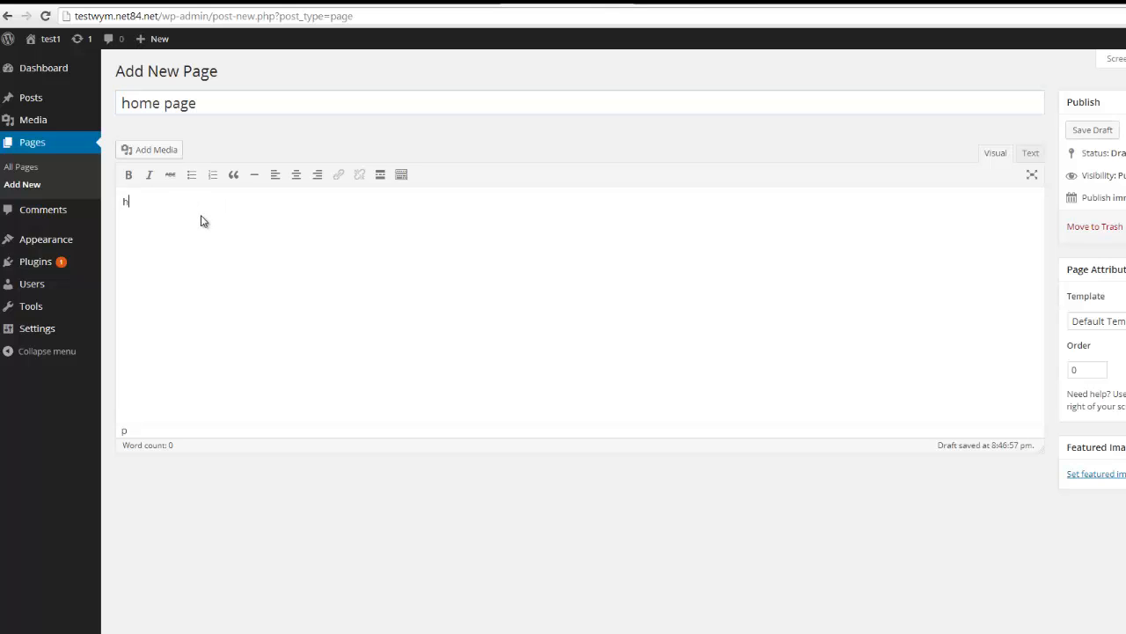
pyautogui.write('text')
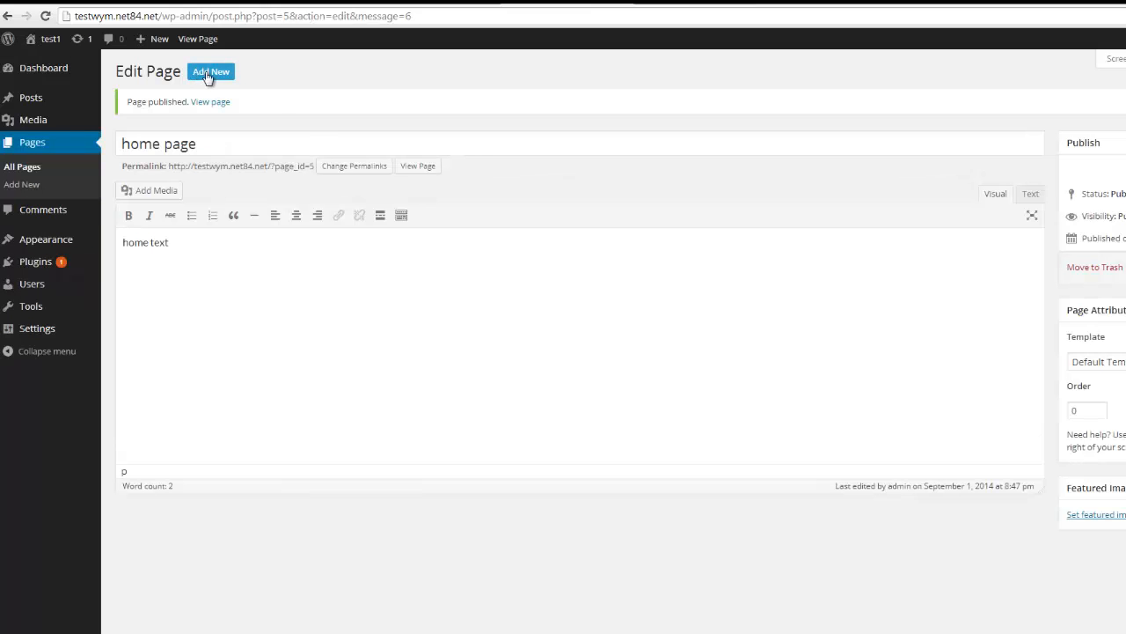
# Create and publish a page titled "who we are" with the body text "text who"
pyautogui.click(209, 73)
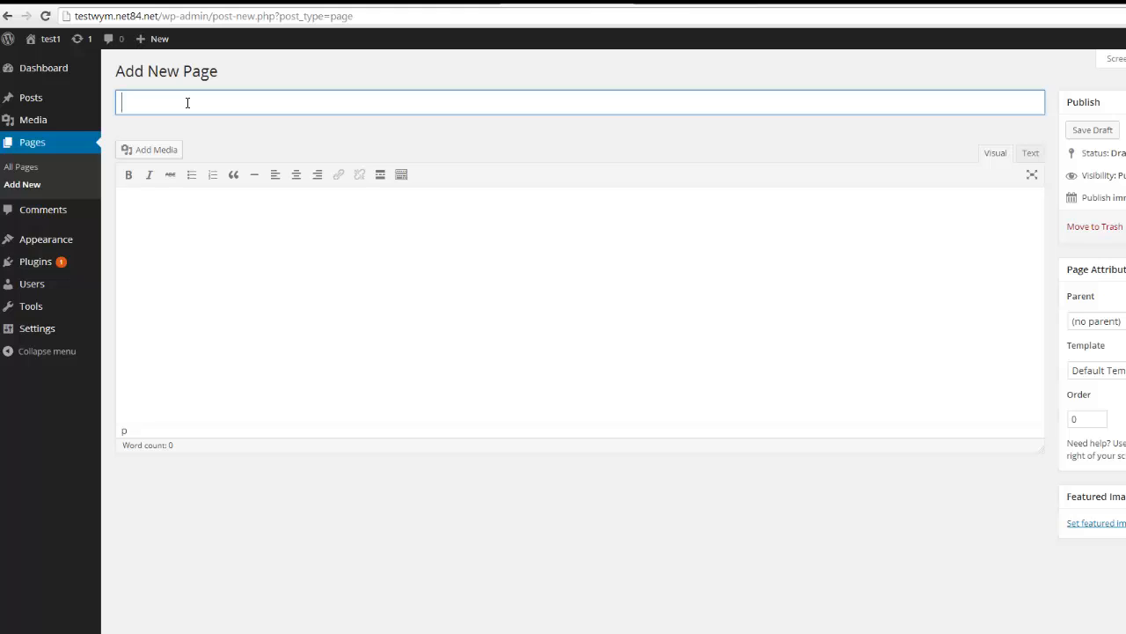
pyautogui.write('Who we are')
pyautogui.click(209, 225)
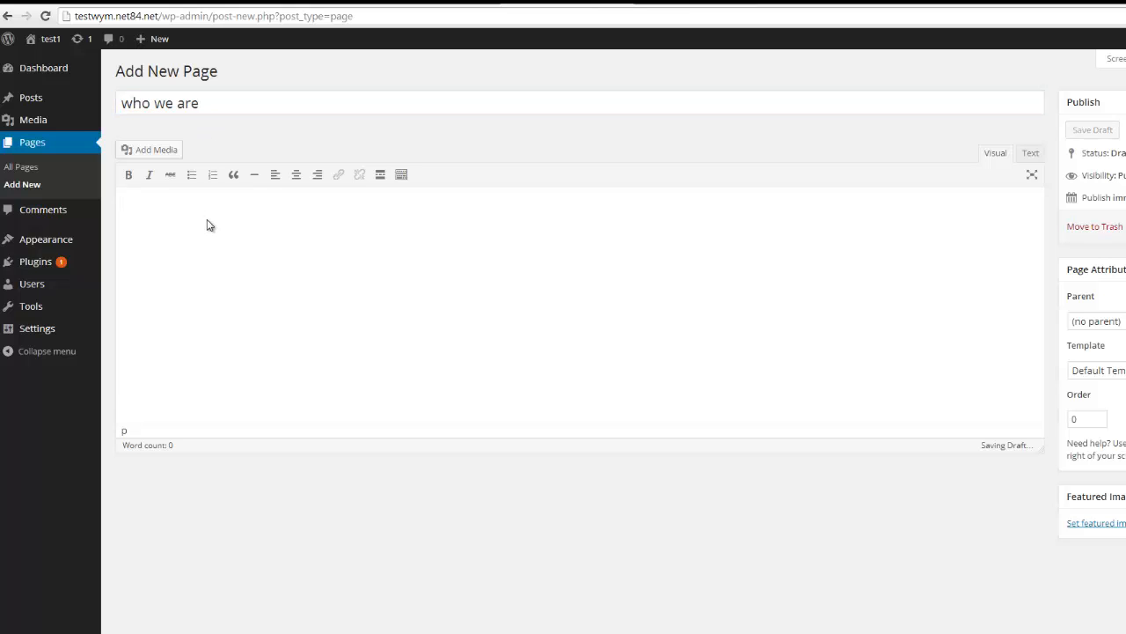
pyautogui.write('text who')
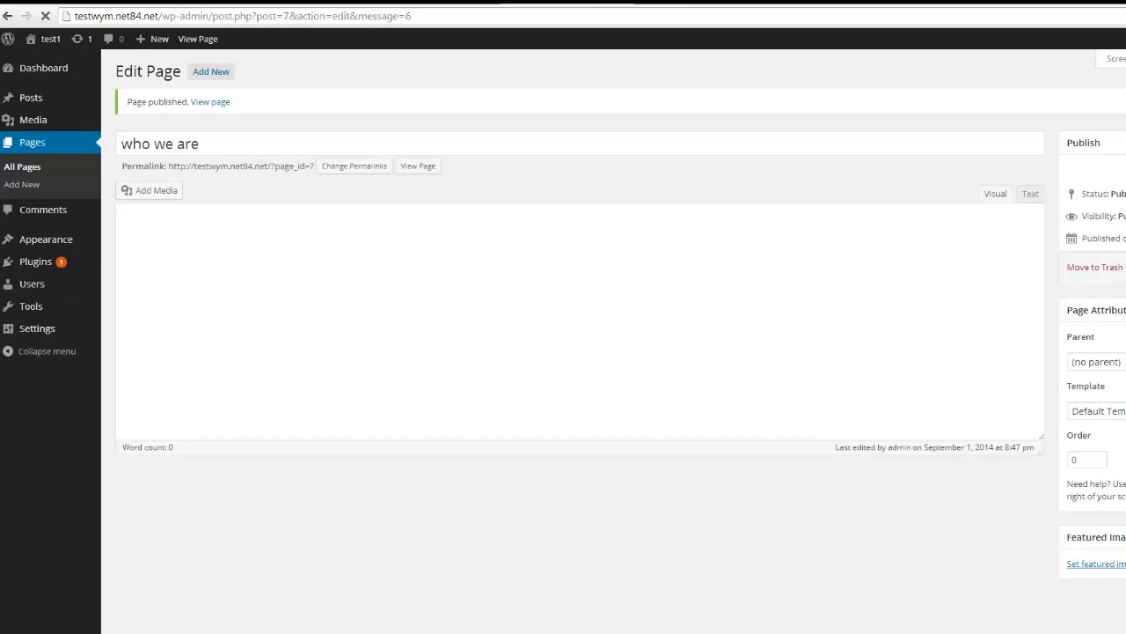
# Create and publish a page titled "contact us" with the body text "text contact us"
pyautogui.click(220, 72)
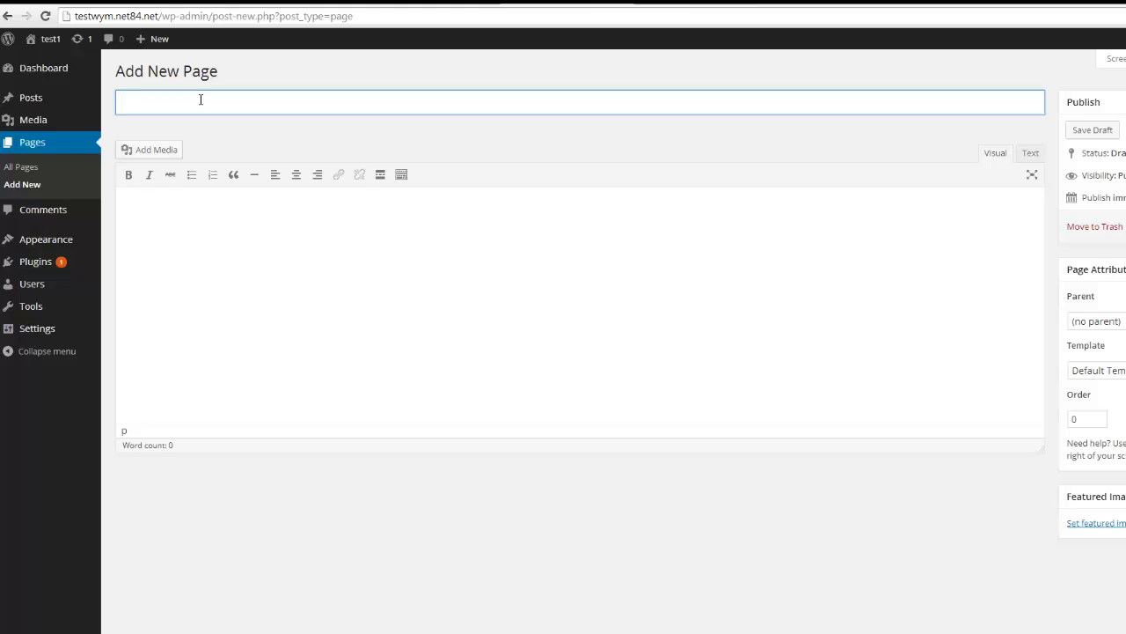
pyautogui.write('contact us')
pyautogui.click(198, 237)
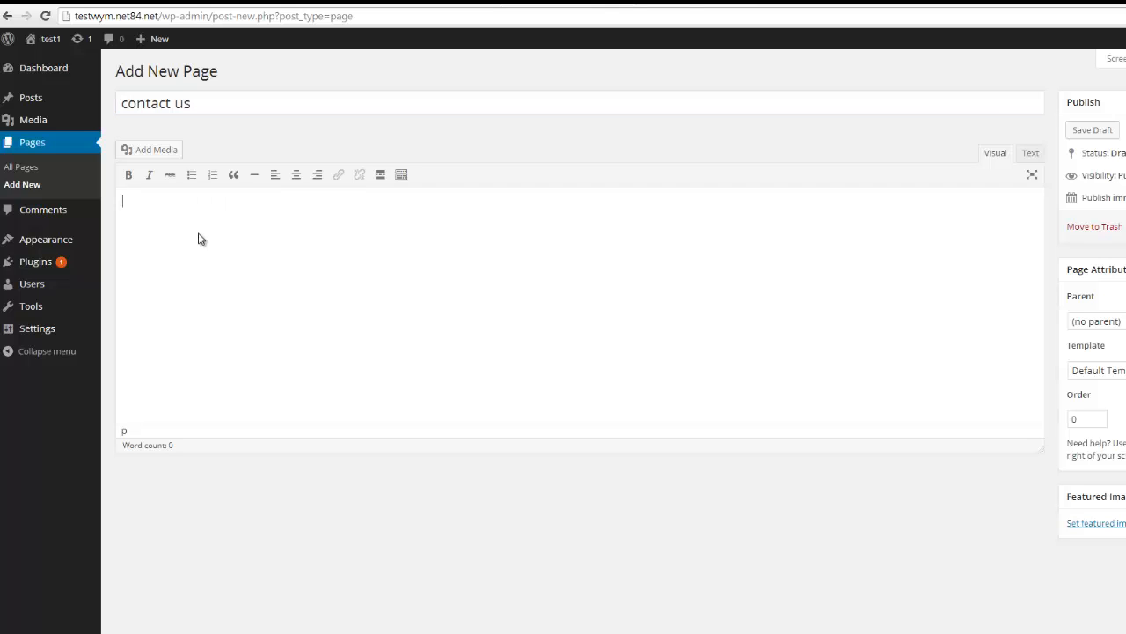
pyautogui.write('text')
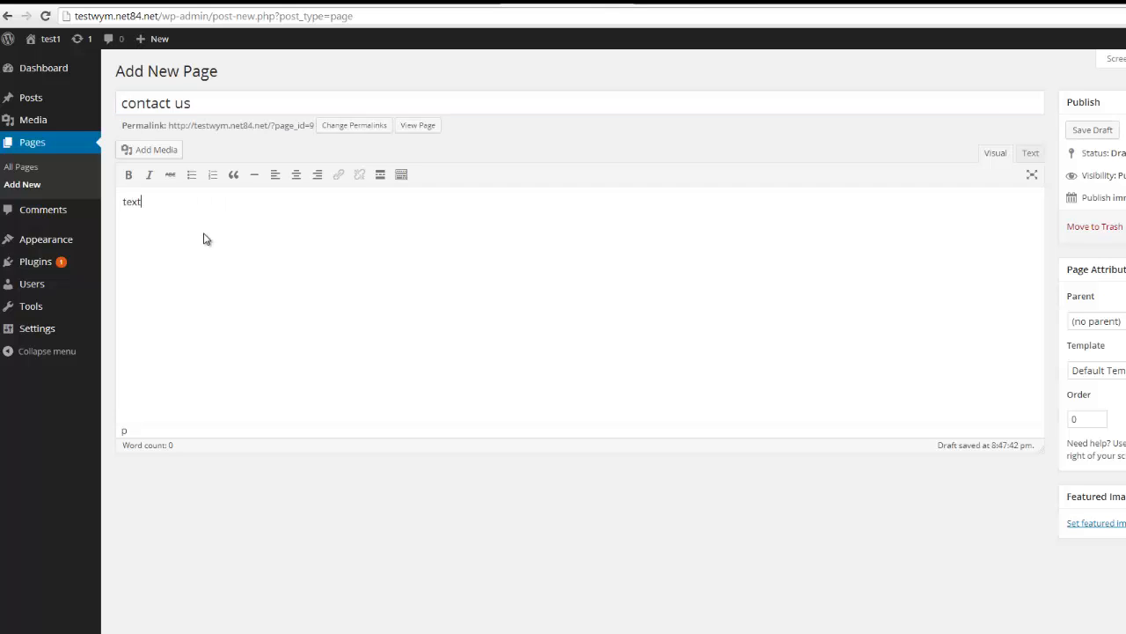
pyautogui.write(' conta')
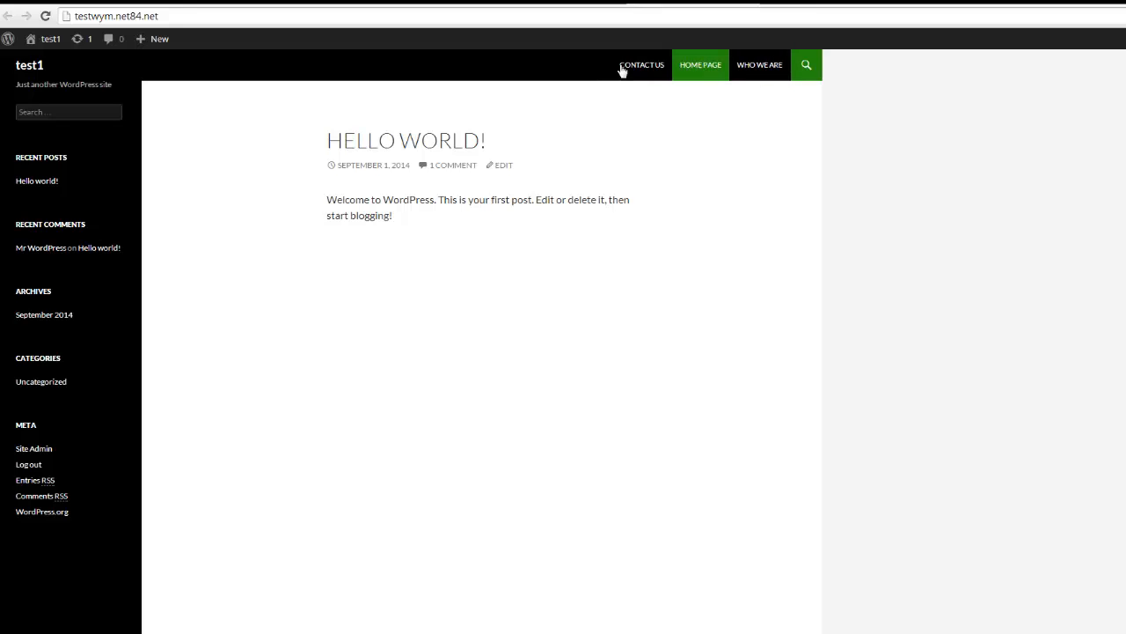
# Create a navigation menu named main and assign it to the Top primary menu theme location
pyautogui.click(567, 2)
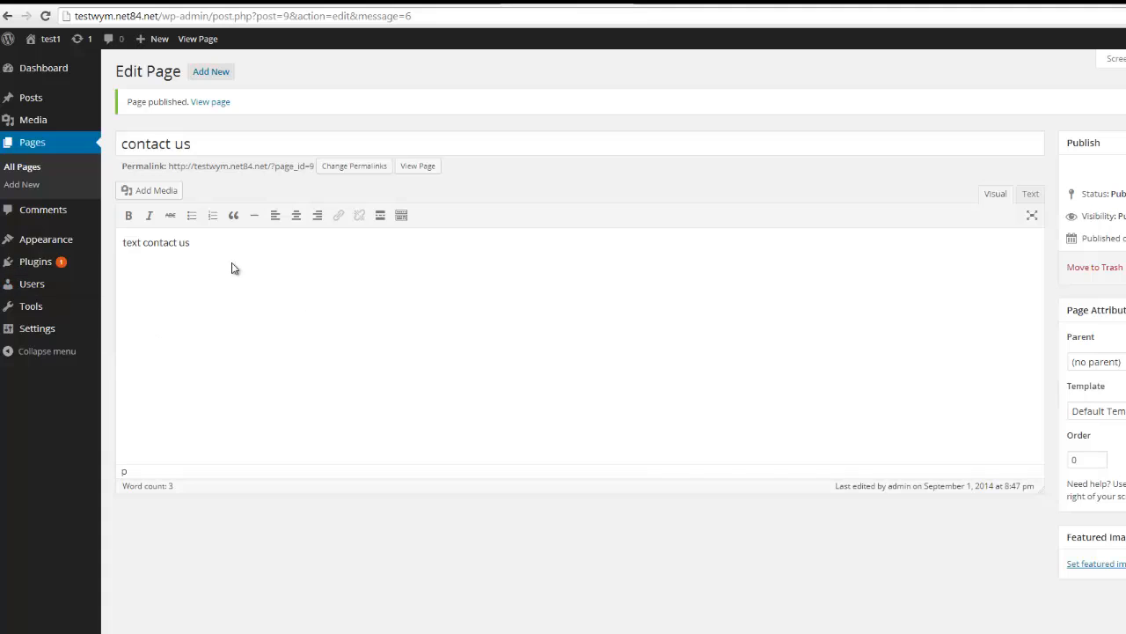
pyautogui.moveTo(54, 247)
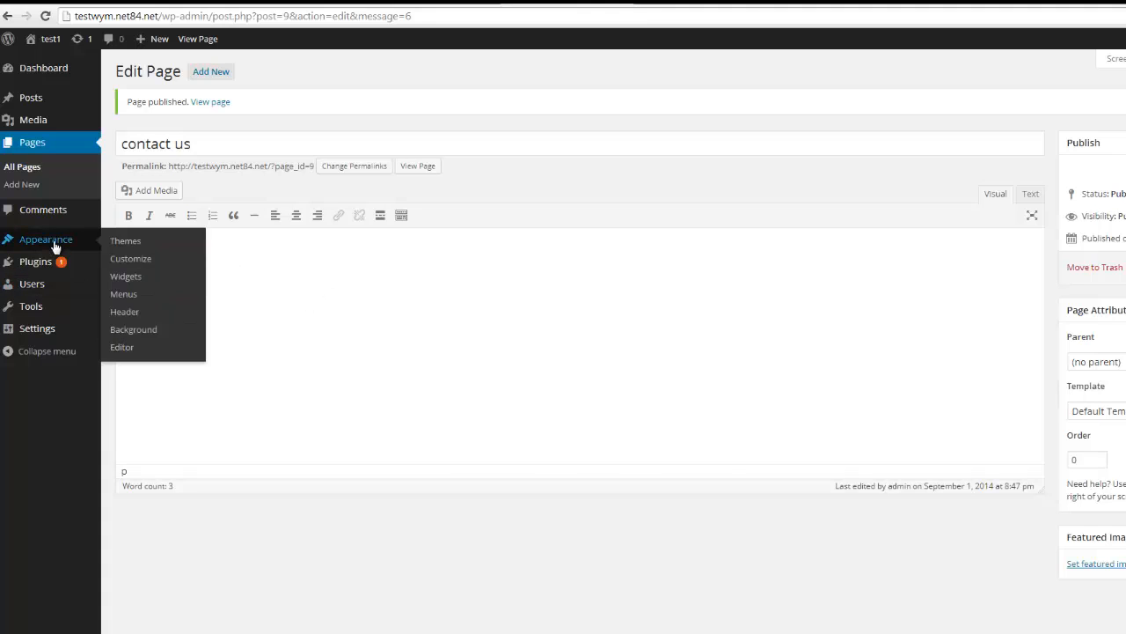
pyautogui.click(134, 299)
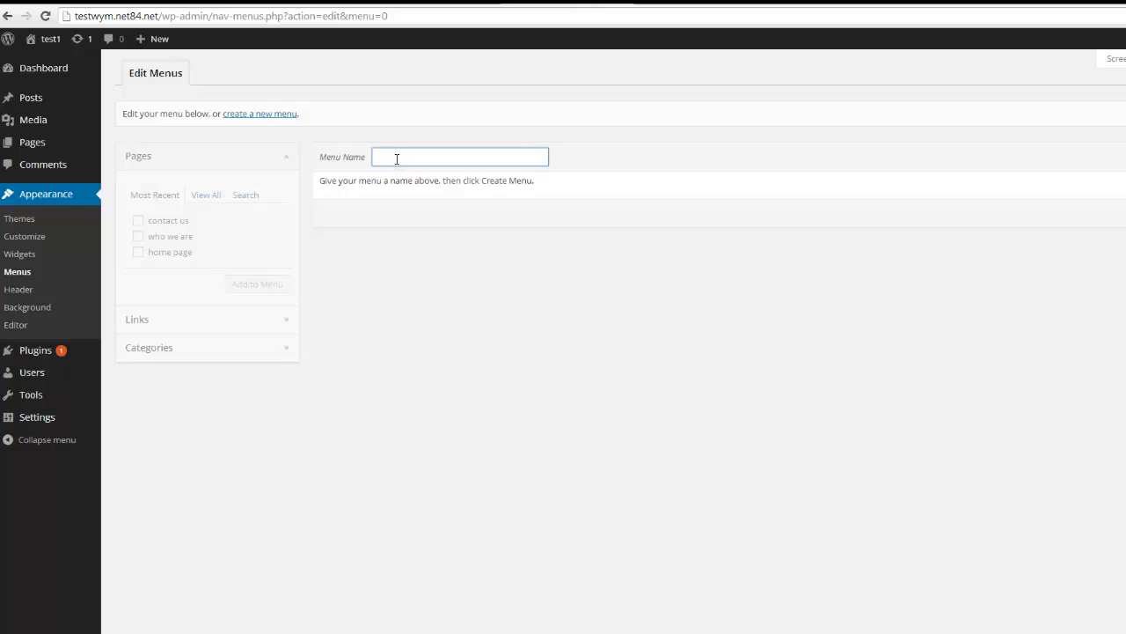
pyautogui.click(395, 157)
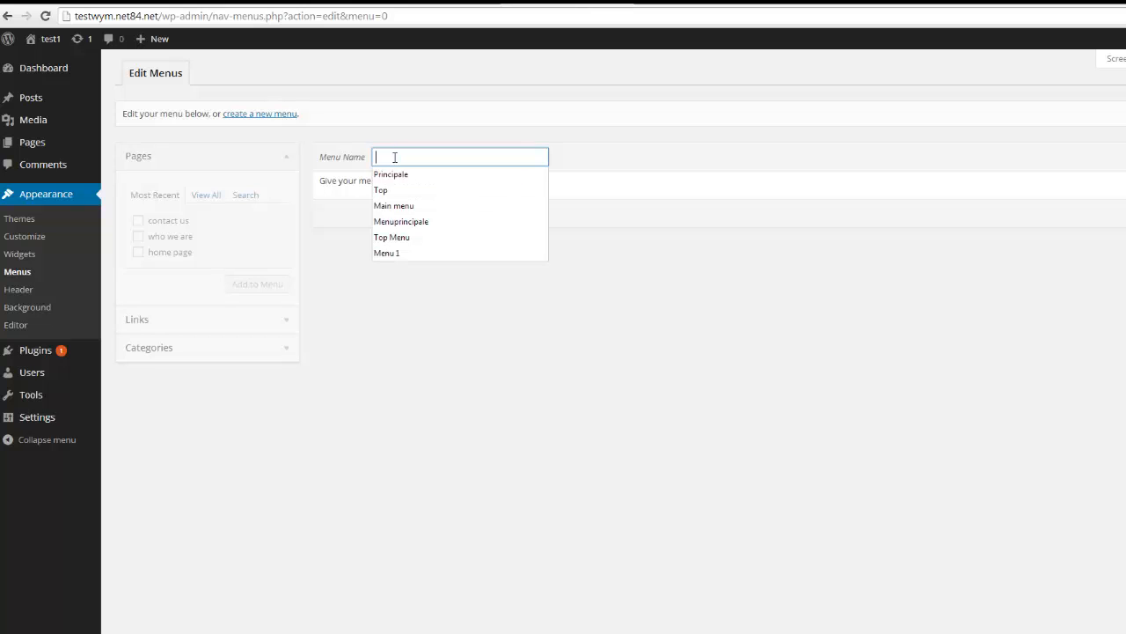
pyautogui.write('ma')
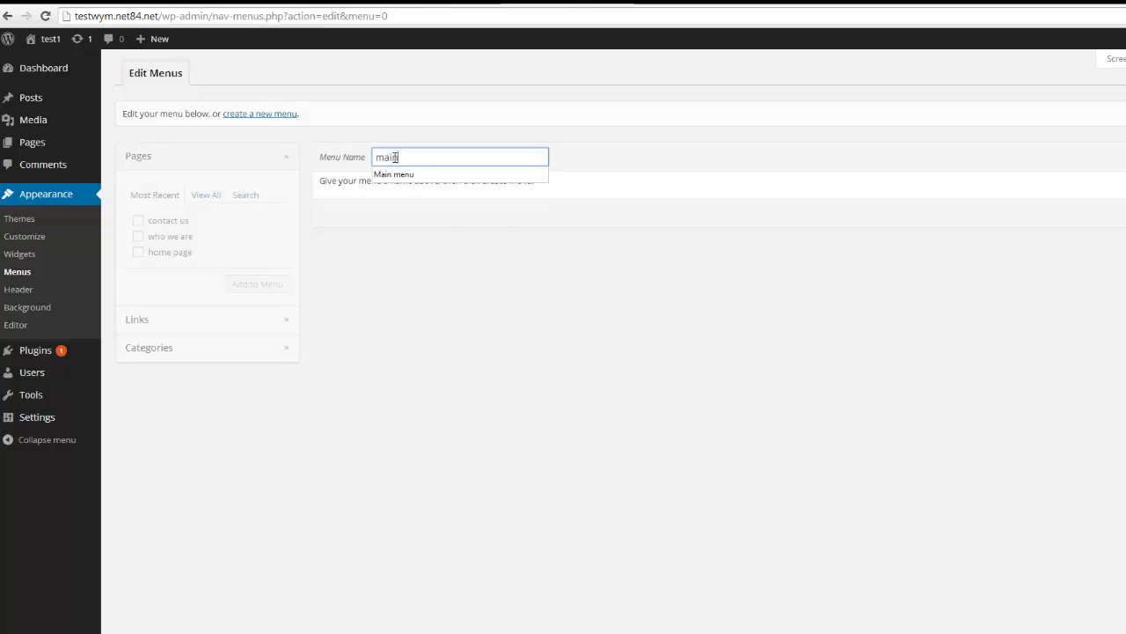
pyautogui.write('in')
pyautogui.press('Return')
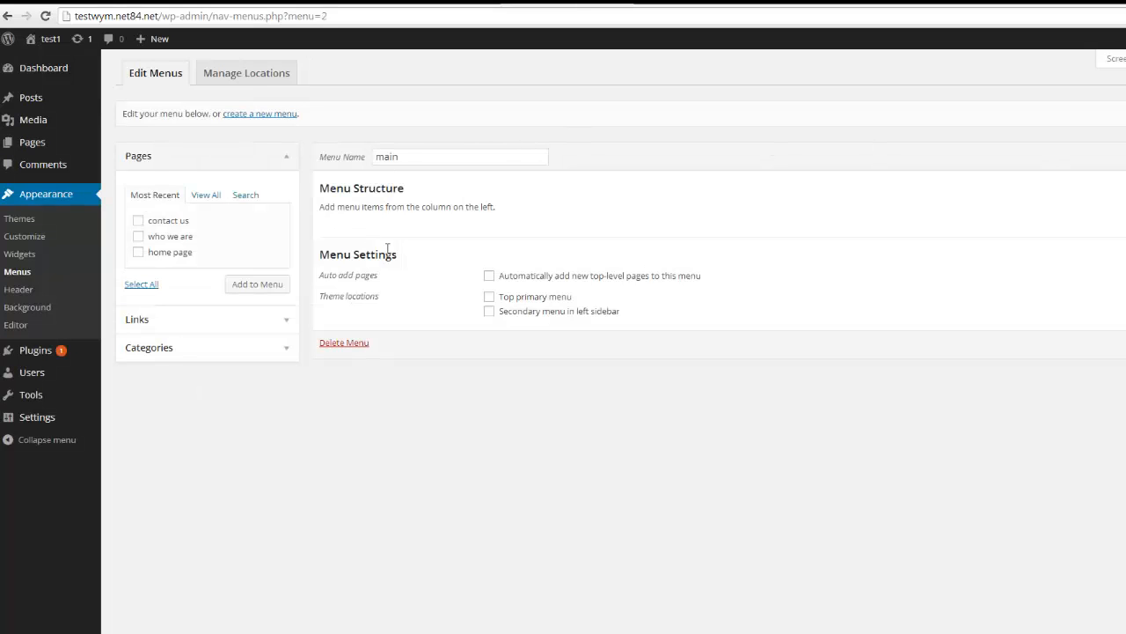
pyautogui.click(490, 297)
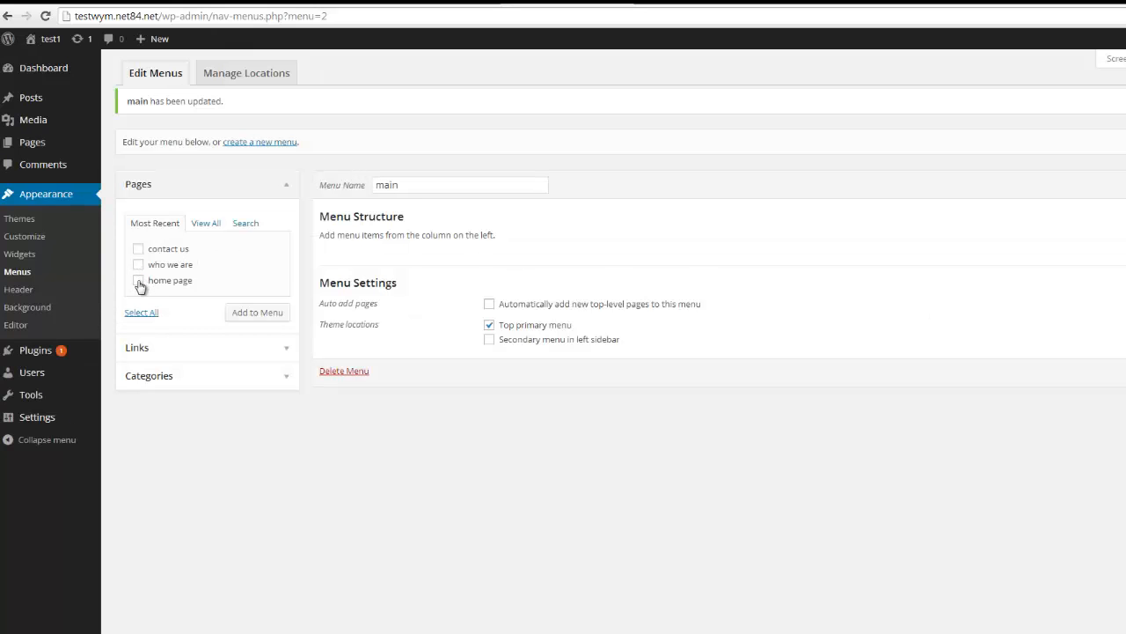
# Add the three pages to the main menu in the order home page, who we are, contact us, and save it
pyautogui.click(138, 282)
pyautogui.click(138, 250)
pyautogui.click(259, 315)
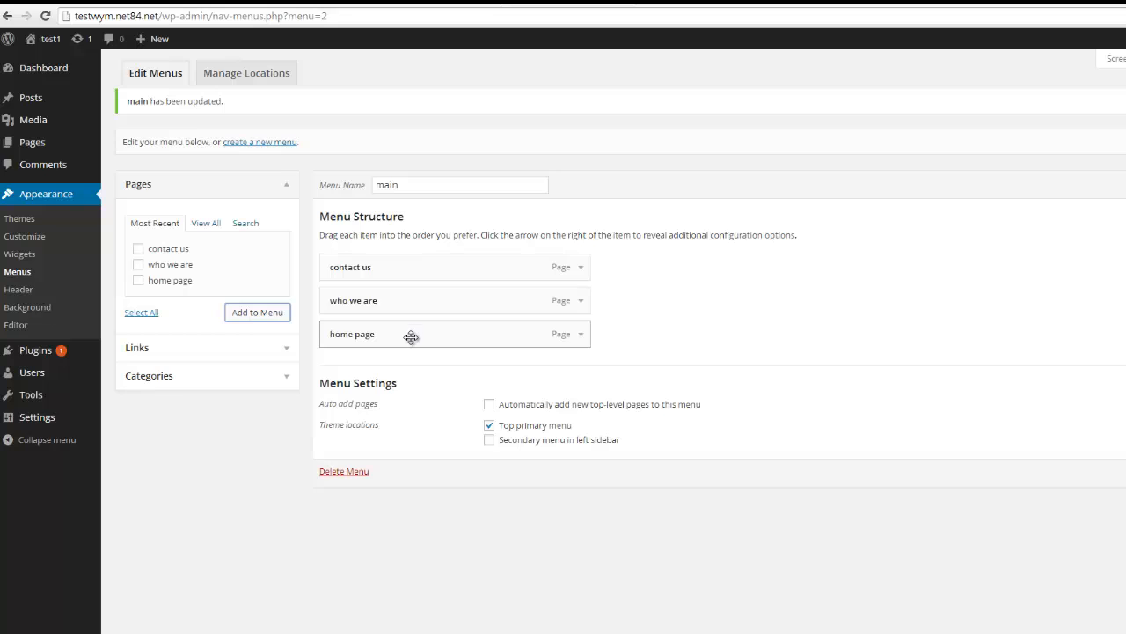
pyautogui.moveTo(410, 334); pyautogui.dragTo(413, 265)
pyautogui.moveTo(392, 336); pyautogui.dragTo(400, 305)
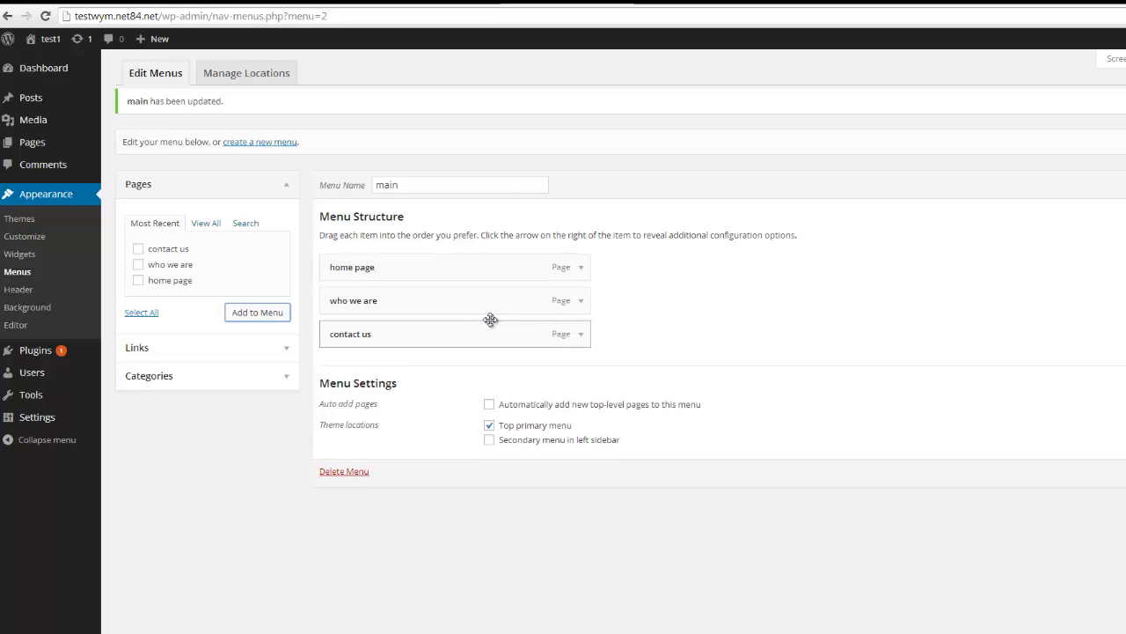
pyautogui.click(1125, 185)
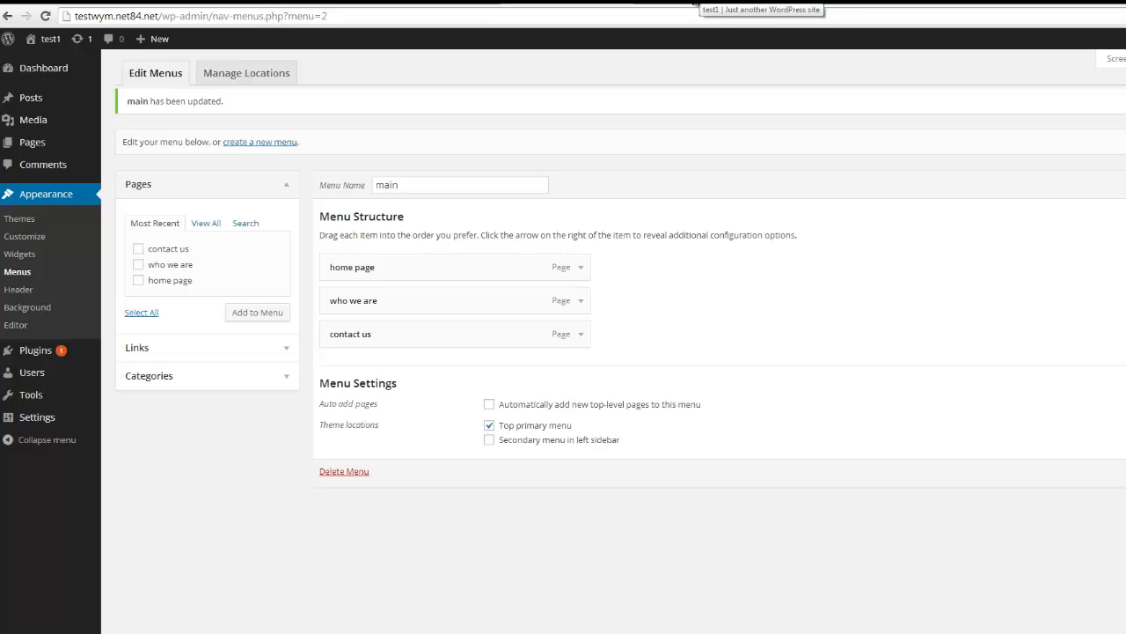
# Reload the public site and check the navigation menu by visiting the who we are and contact us pages
pyautogui.click(695, 4)
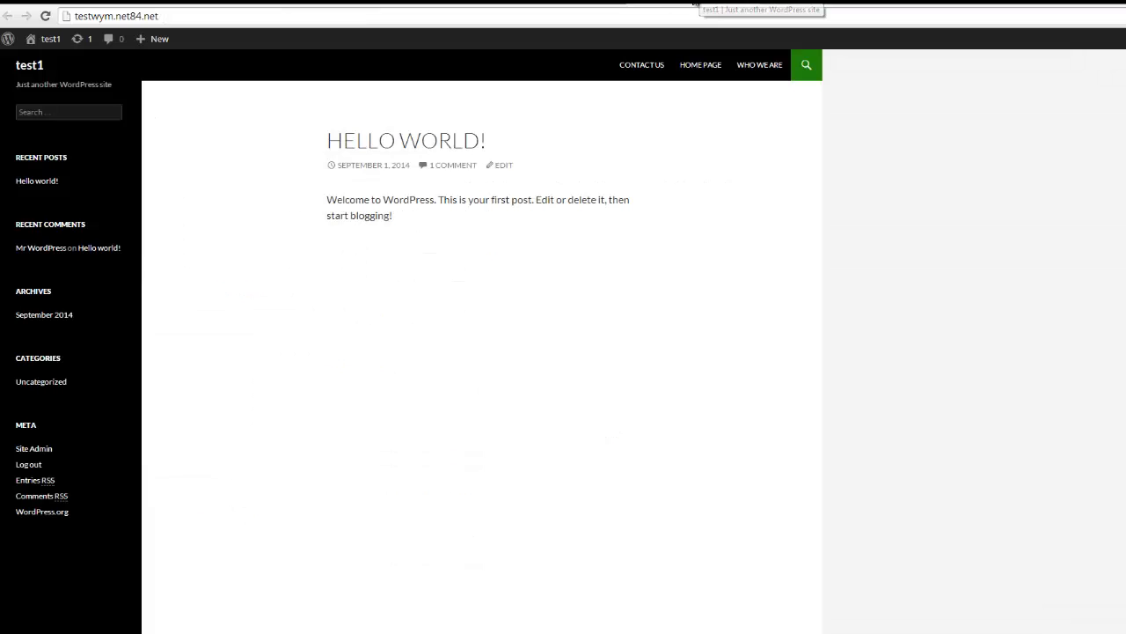
pyautogui.click(49, 18)
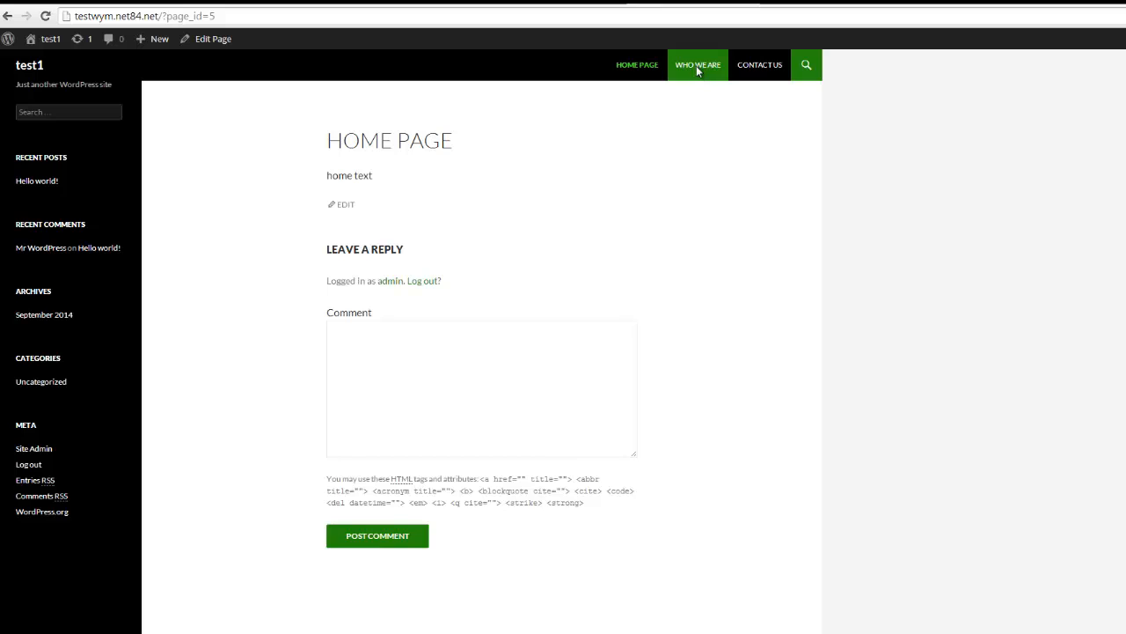
pyautogui.click(764, 70)
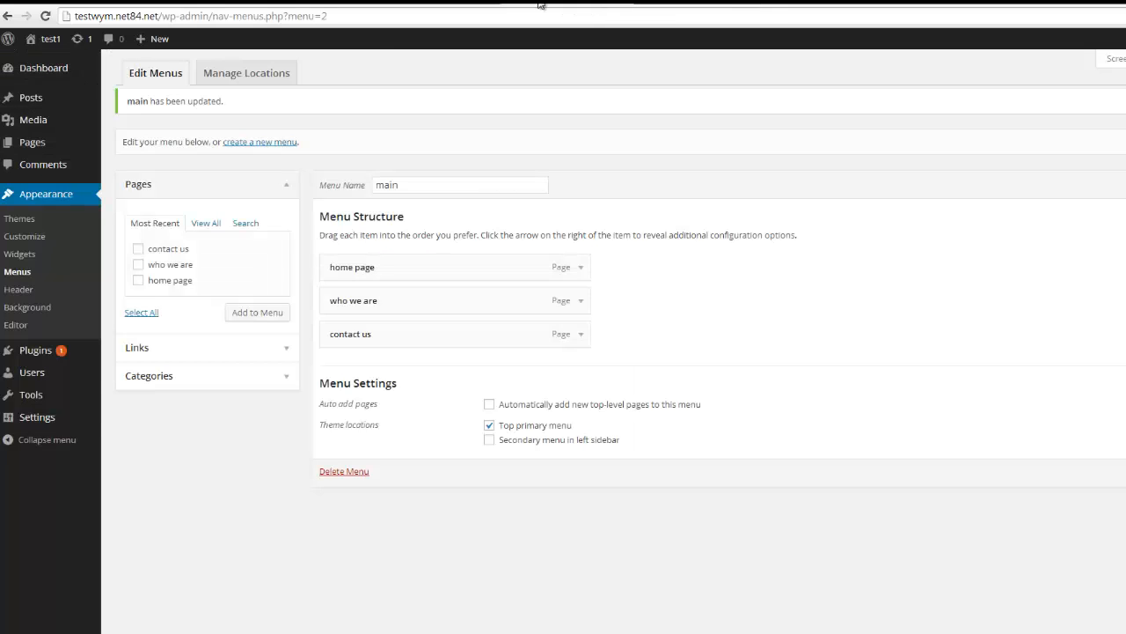
# Set the site's front page to display the static page "home page" and save the reading settings
pyautogui.moveTo(32, 373)
pyautogui.moveTo(53, 423)
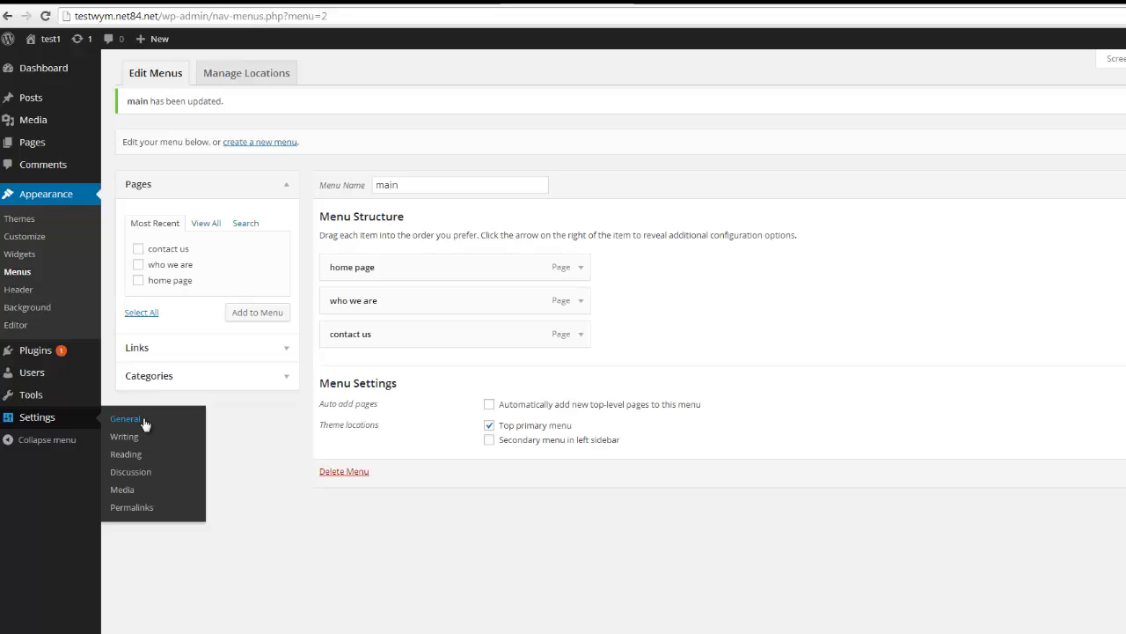
pyautogui.click(126, 454)
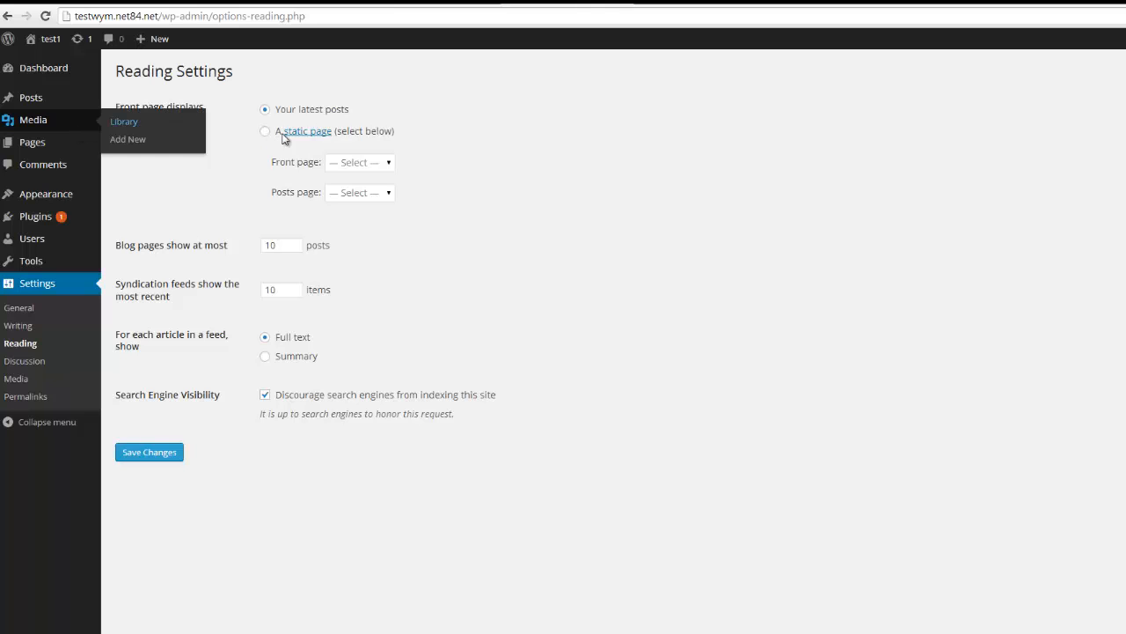
pyautogui.click(265, 132)
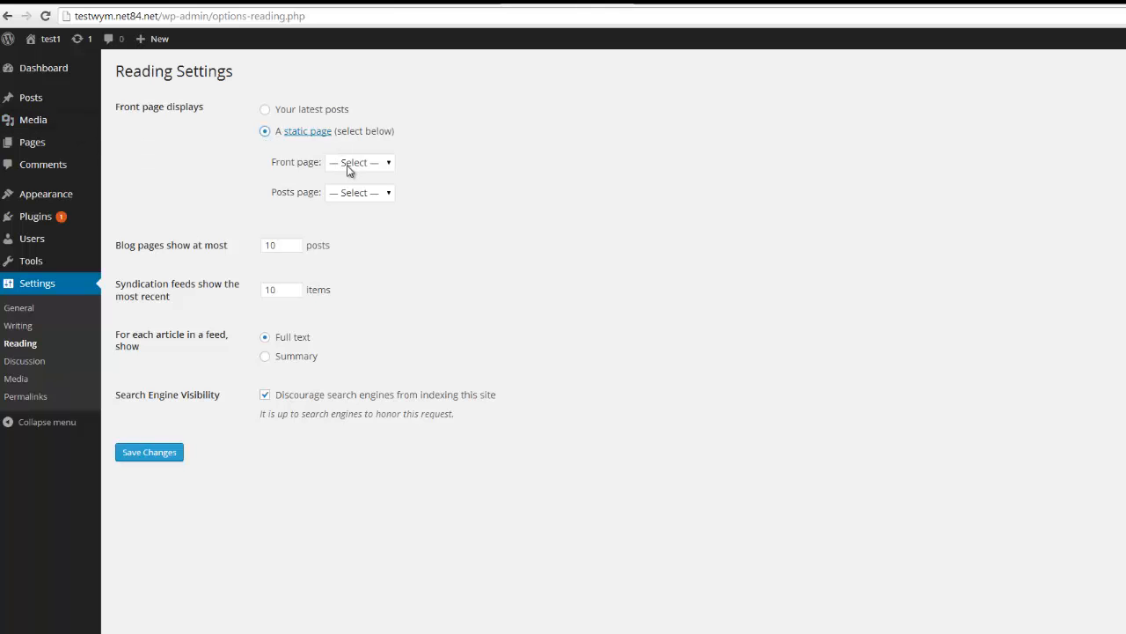
pyautogui.click(348, 166)
pyautogui.click(361, 206)
pyautogui.click(161, 460)
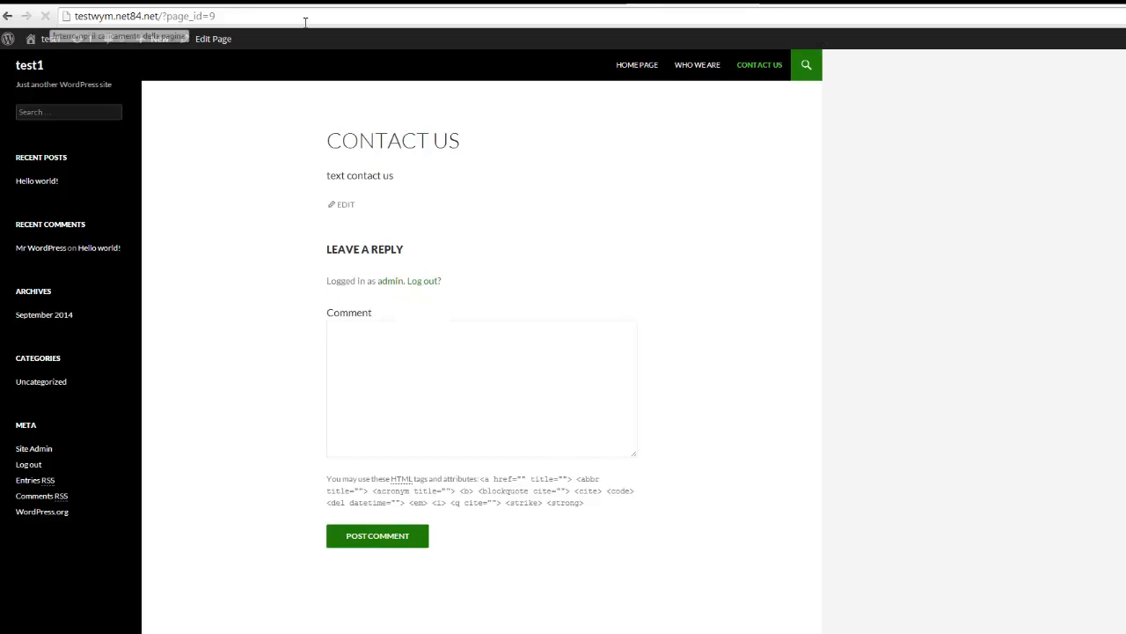
# Open the home page for editing, show its Discussion settings, disable Allow comments and update the page
pyautogui.click(637, 70)
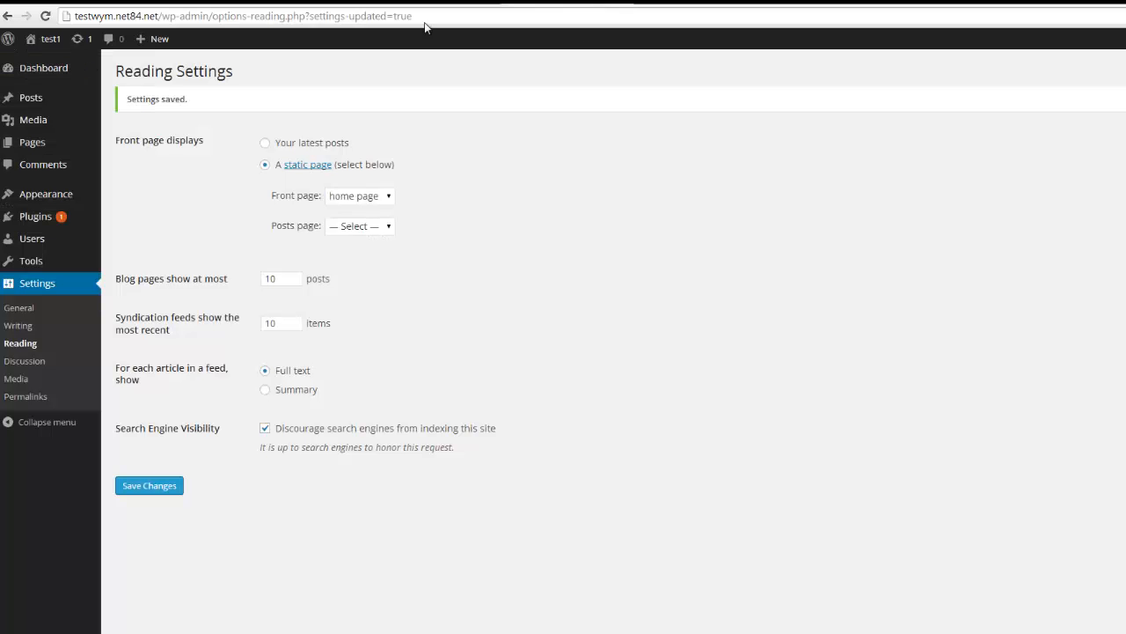
pyautogui.moveTo(45, 145)
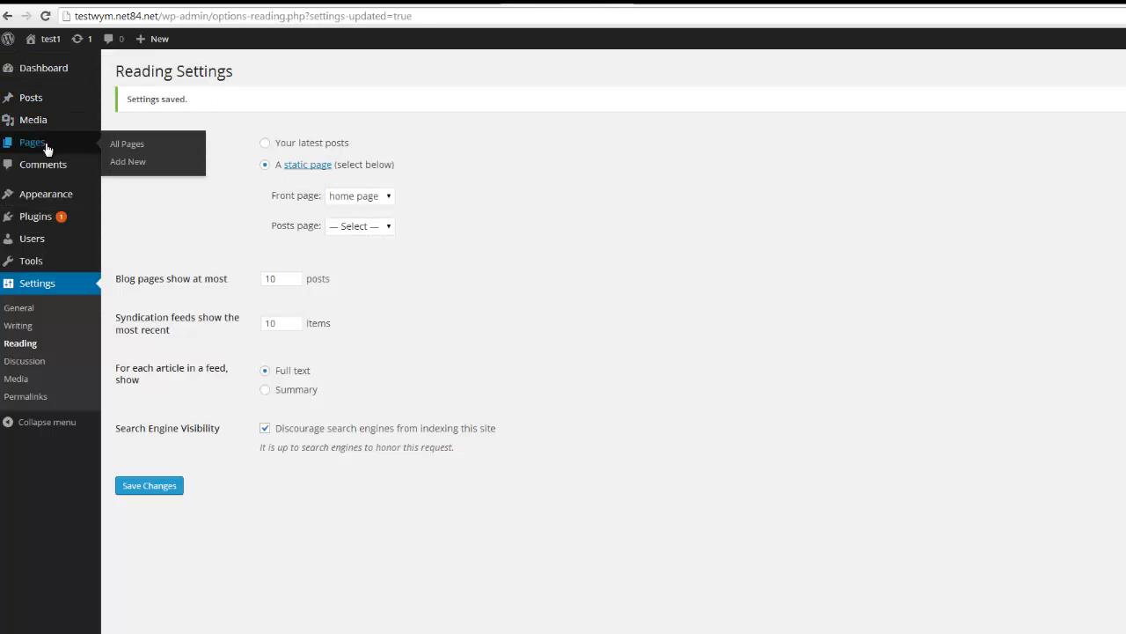
pyautogui.click(134, 149)
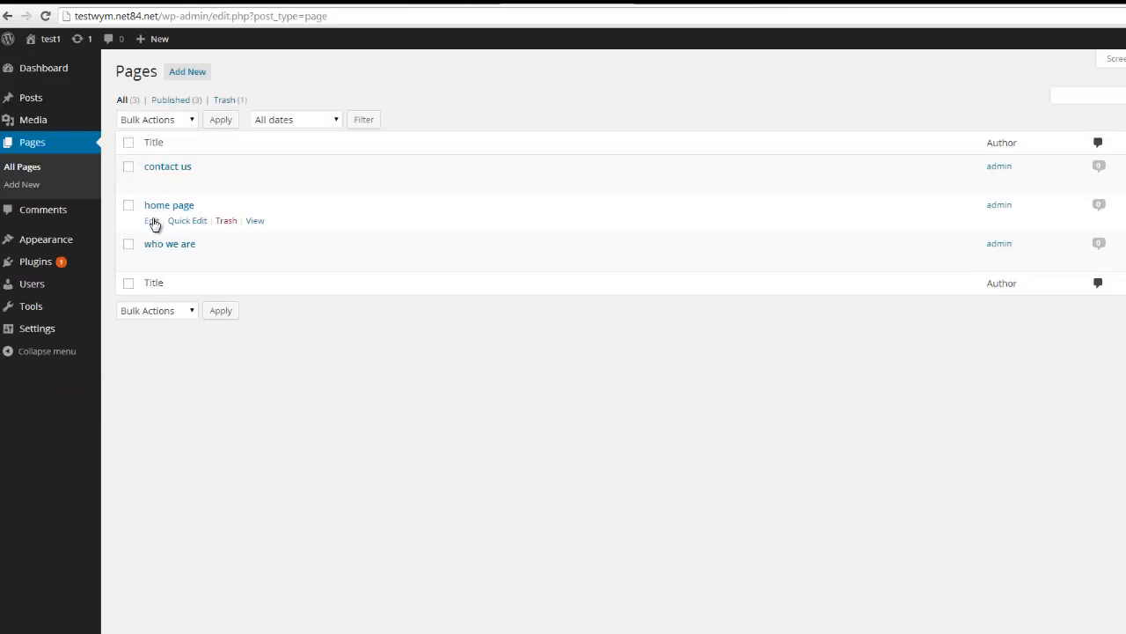
pyautogui.click(153, 223)
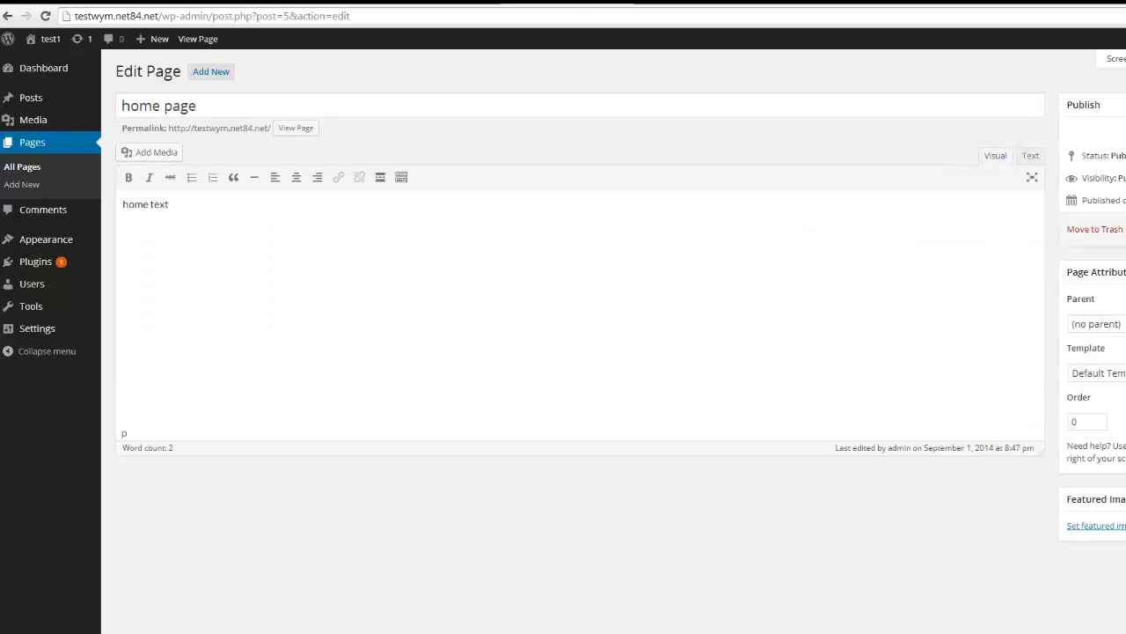
pyautogui.click(1114, 59)
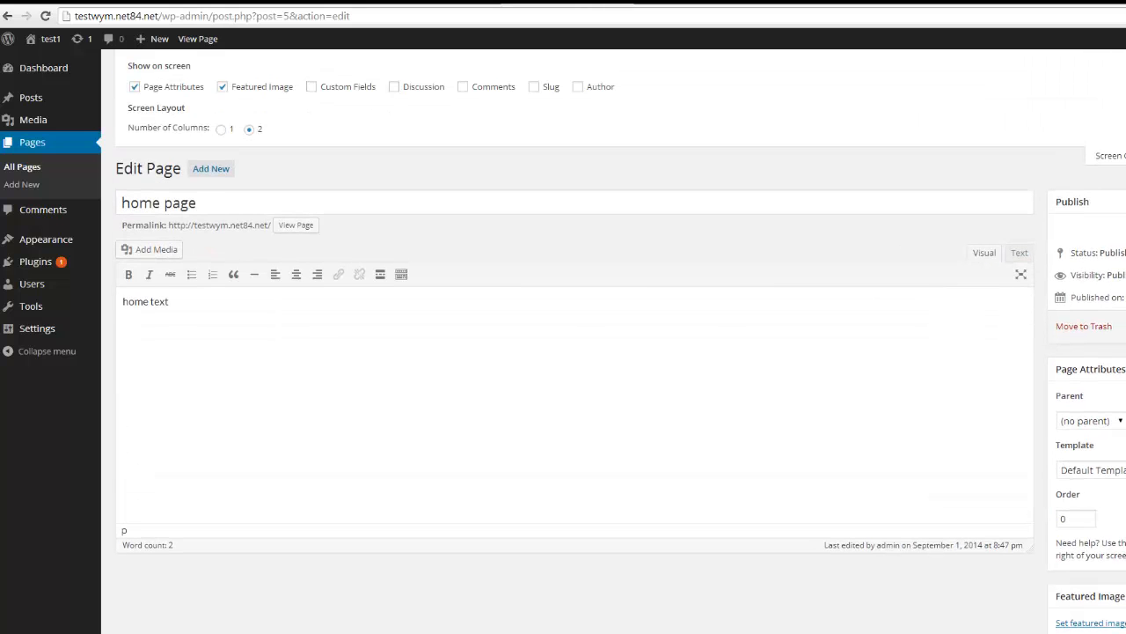
pyautogui.click(463, 88)
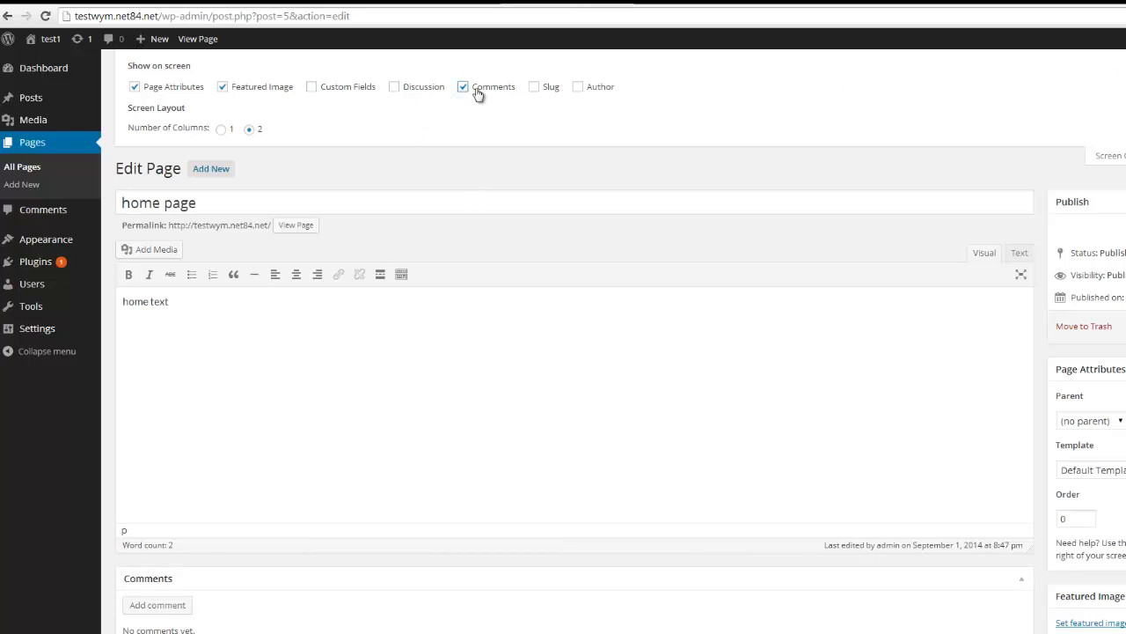
pyautogui.click(463, 88)
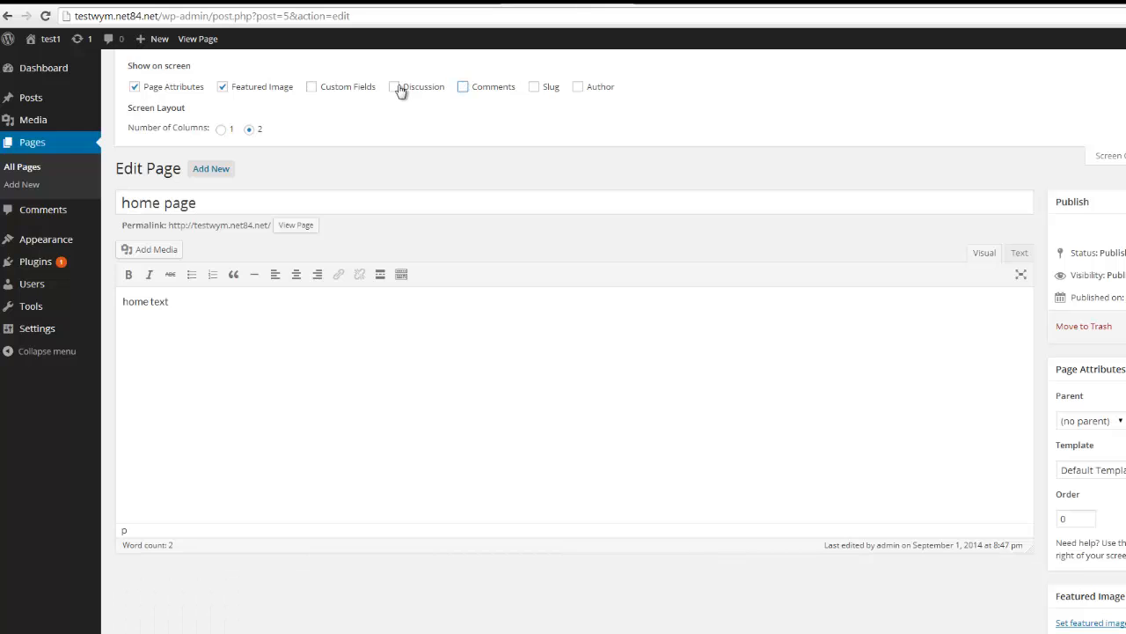
pyautogui.click(395, 87)
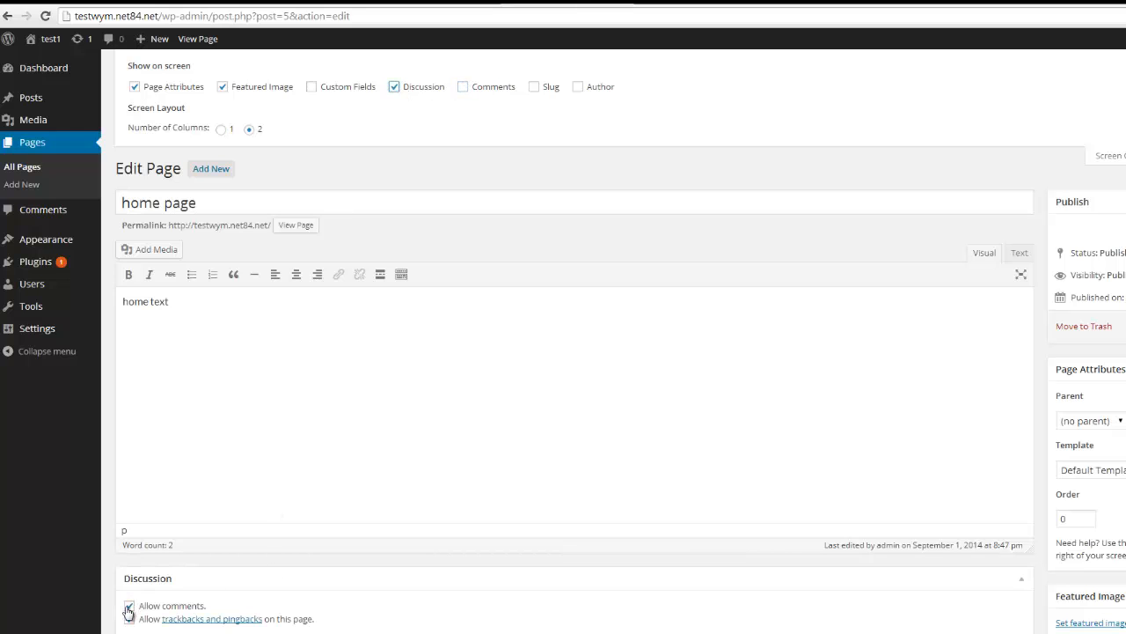
pyautogui.click(129, 605)
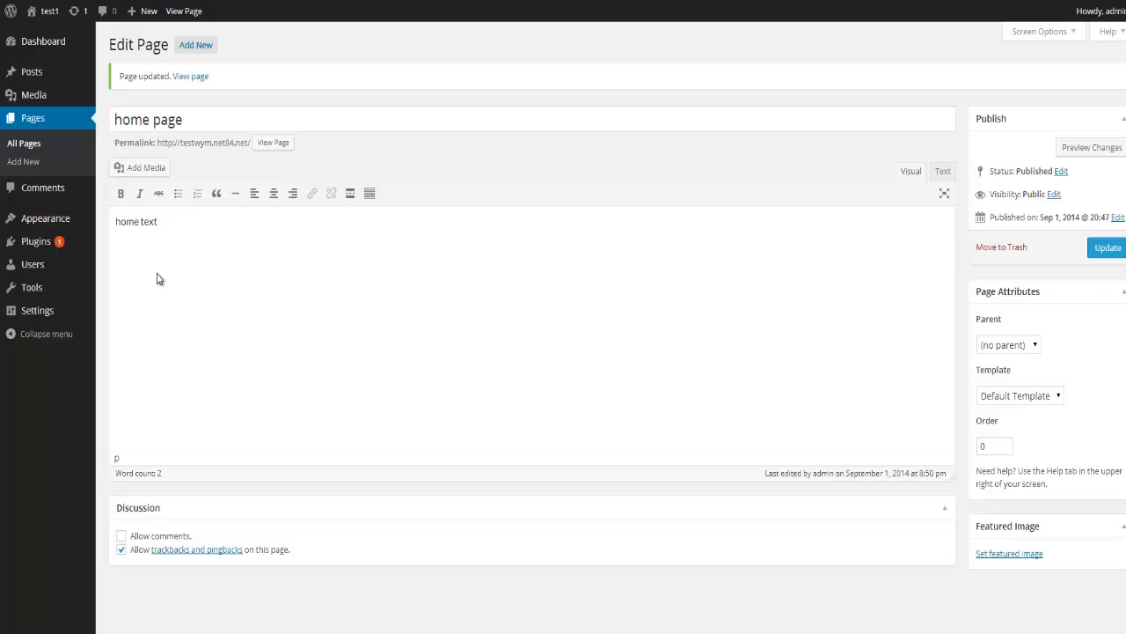
# Review the installed themes, browse the most voted themes on the FabThemes site and open the details of Revera
pyautogui.moveTo(74, 224)
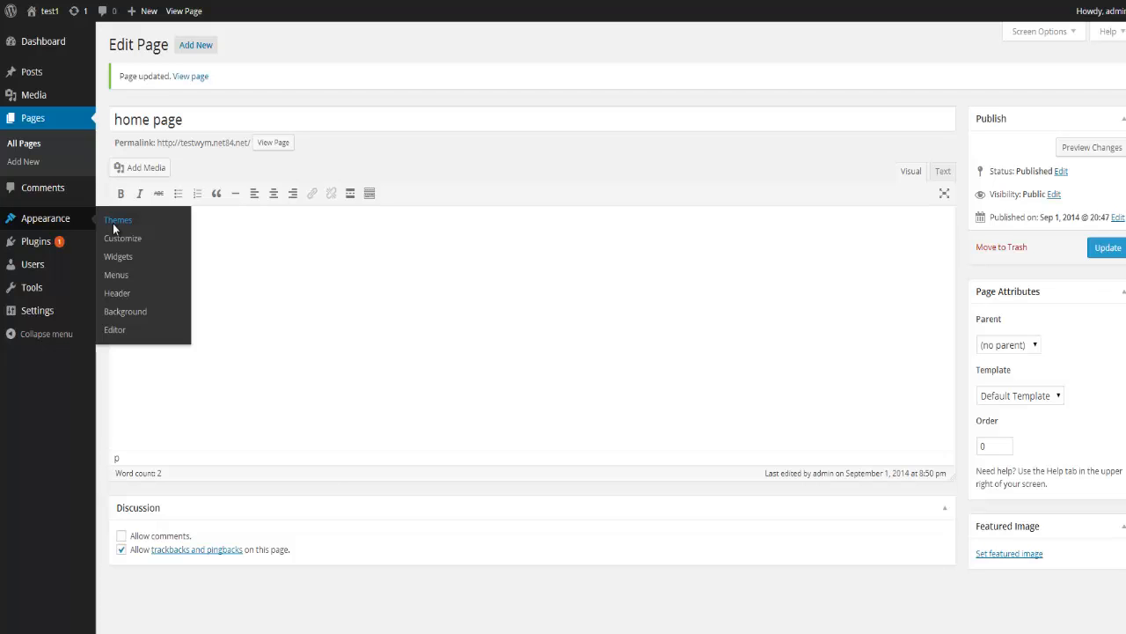
pyautogui.click(115, 221)
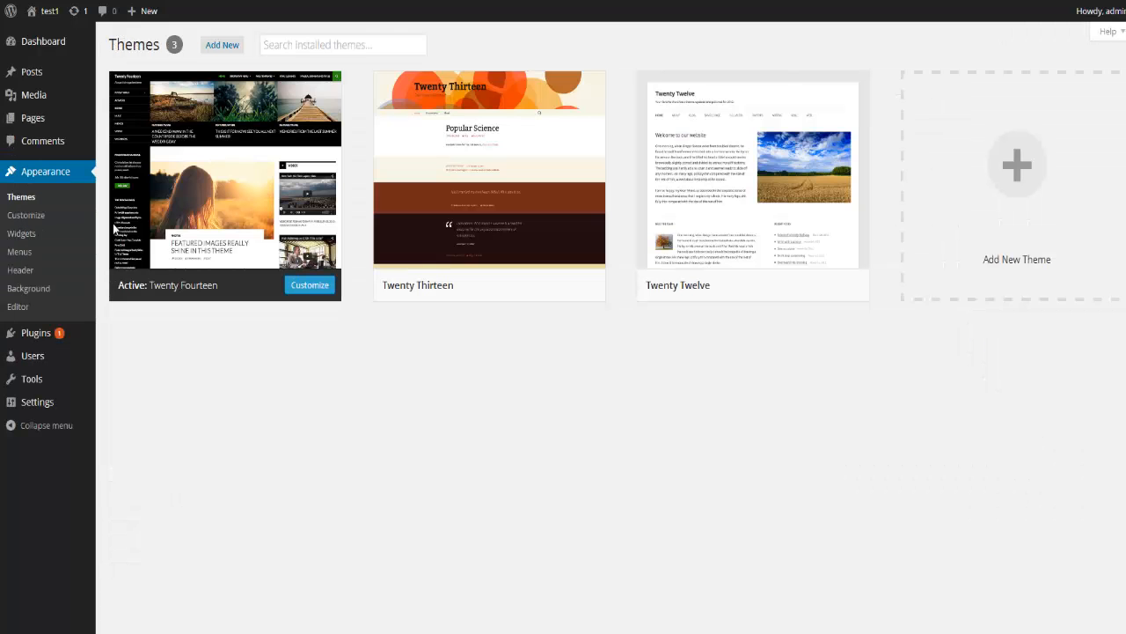
pyautogui.moveTo(126, 297)
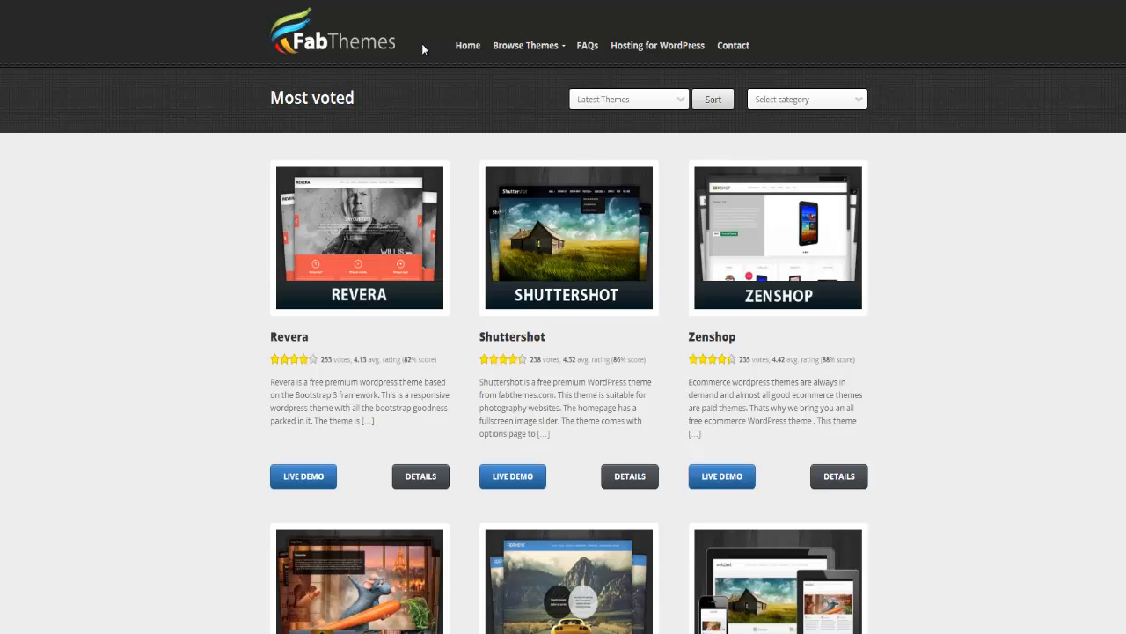
pyautogui.scroll(-4, 993, 423)
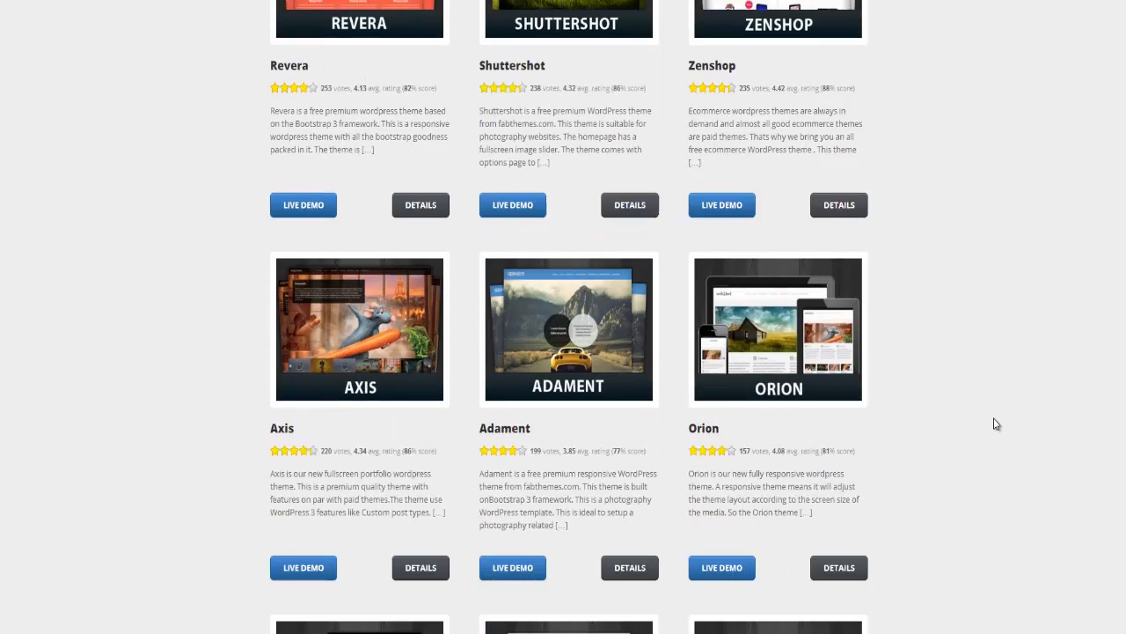
pyautogui.scroll(-3, 992, 423)
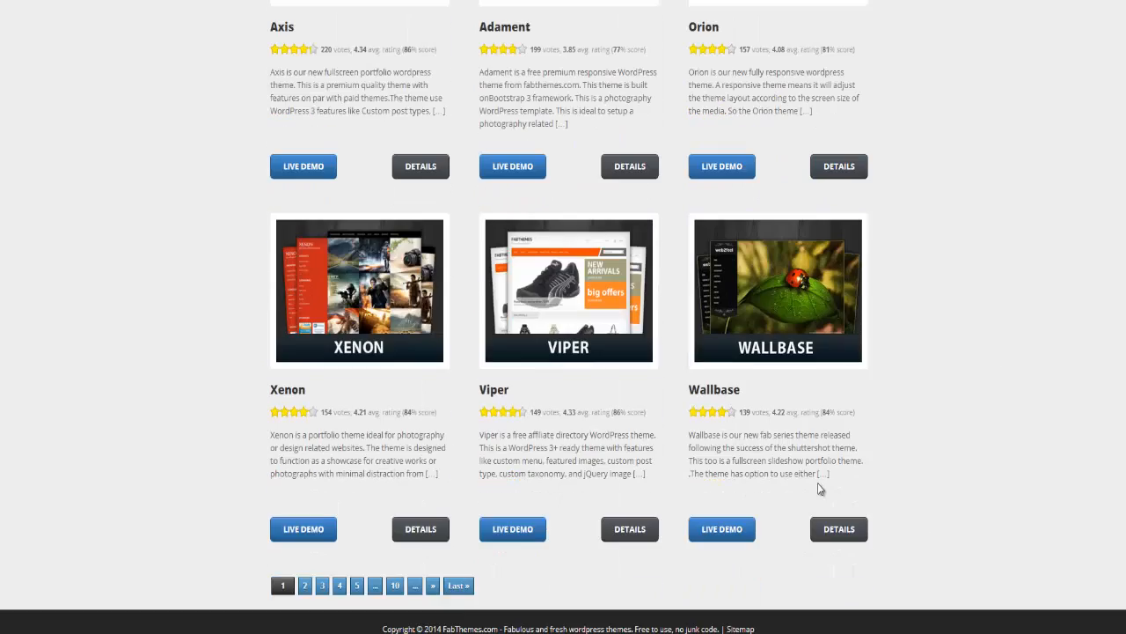
pyautogui.scroll(5, 820, 490)
pyautogui.scroll(2, 821, 490)
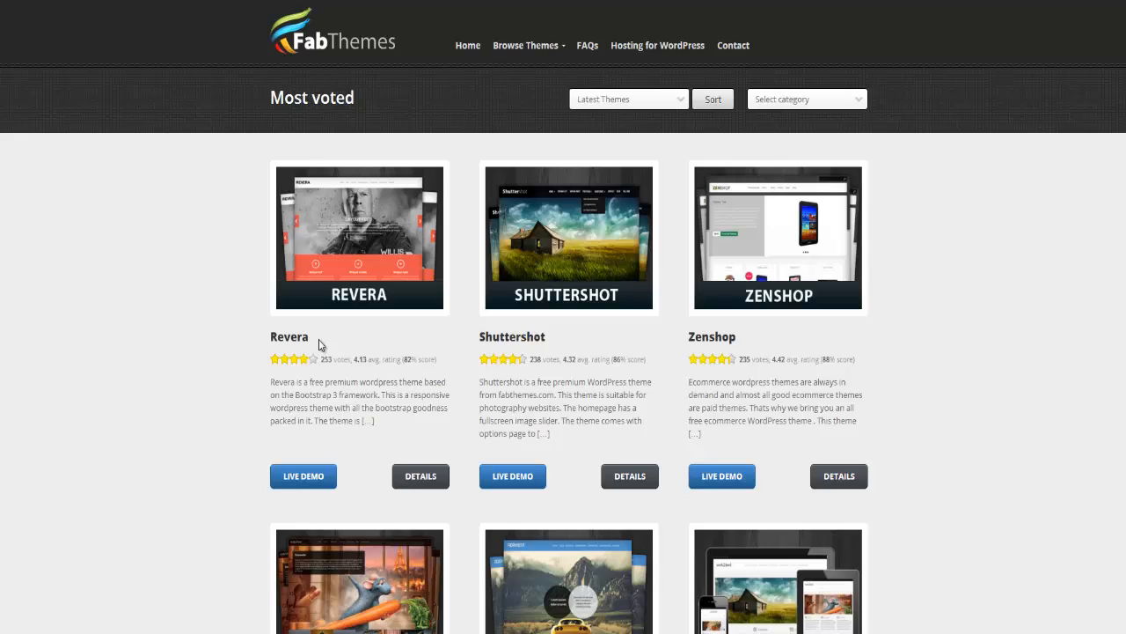
pyautogui.click(413, 477)
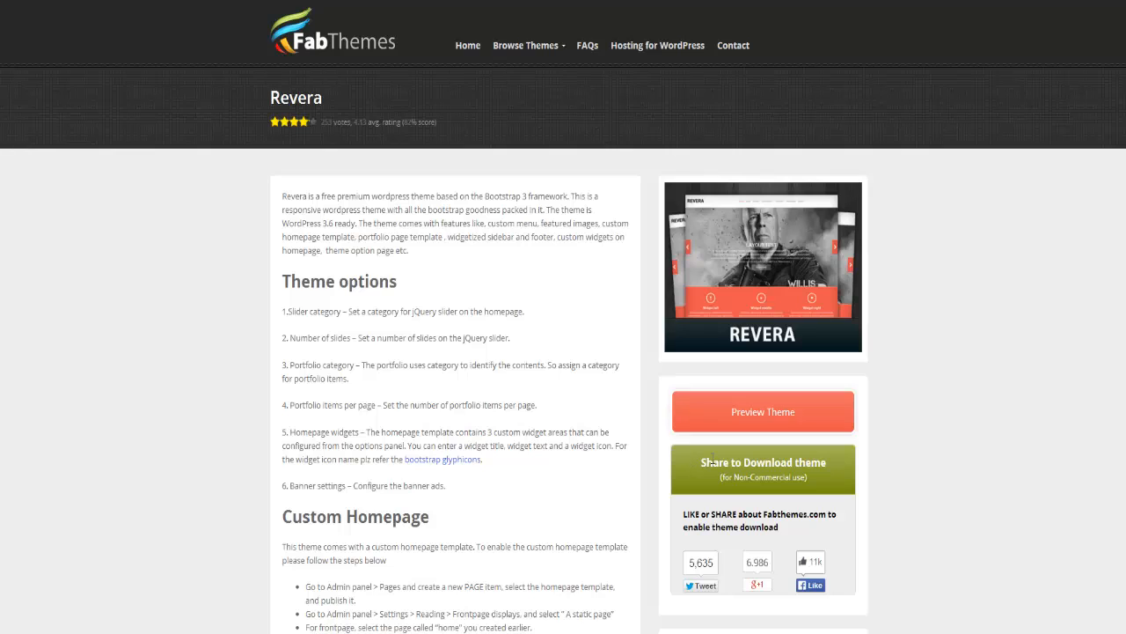
# Like the Revera theme on Facebook with a short comment to unlock its free download
pyautogui.click(811, 585)
pyautogui.scroll(-2, 811, 588)
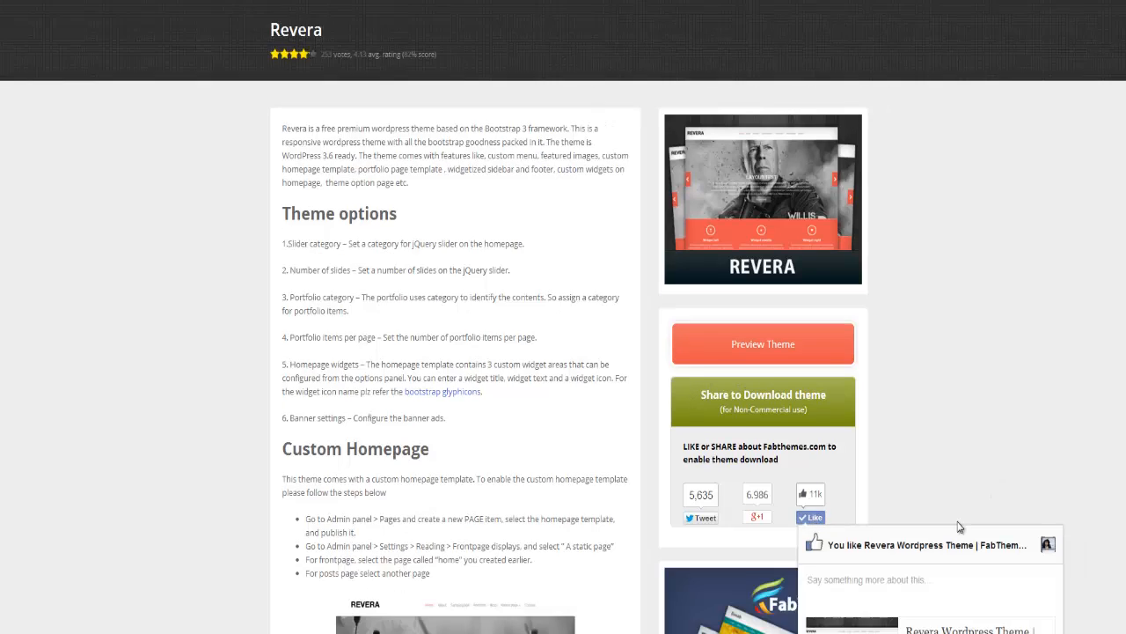
pyautogui.write('n')
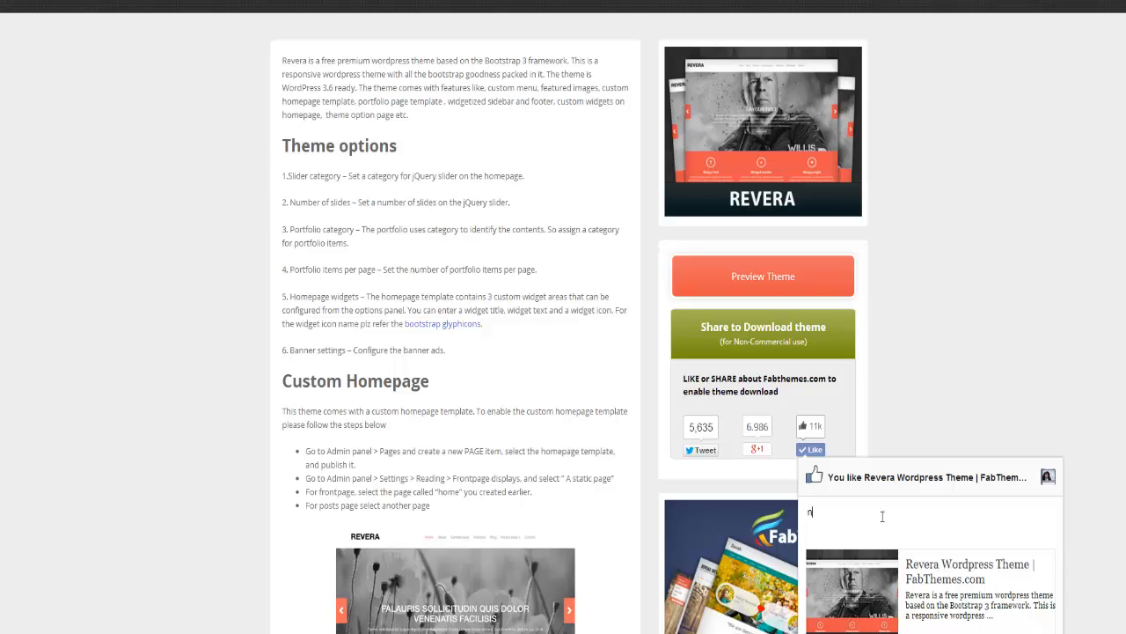
pyautogui.write('ic')
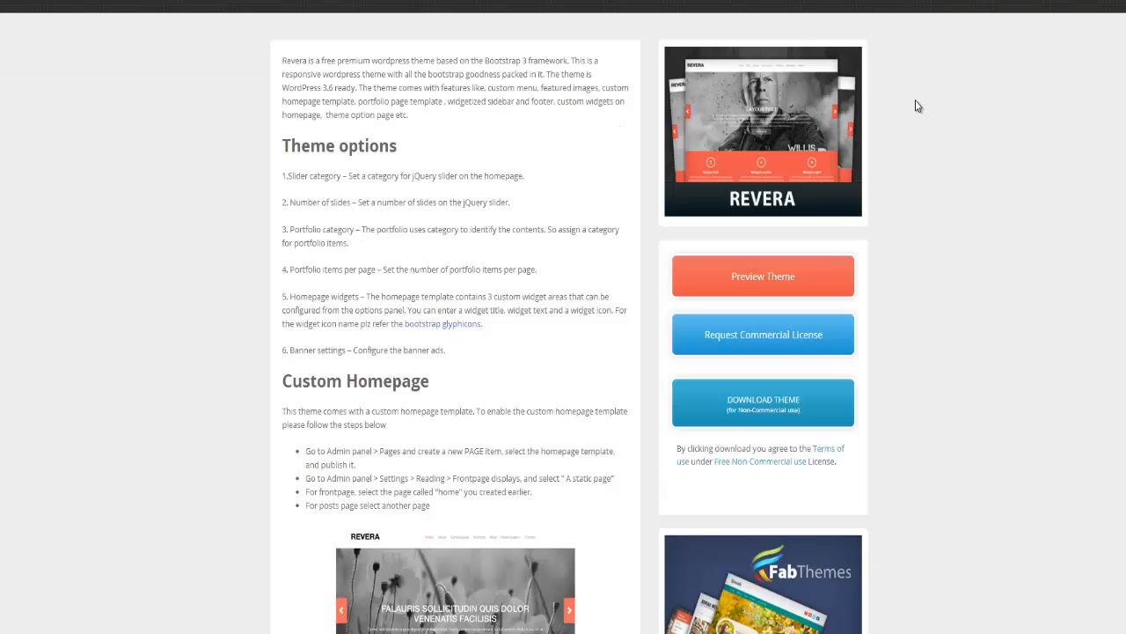
# Download the Revera theme for non-commercial use and paste the archive onto the desktop
pyautogui.click(778, 413)
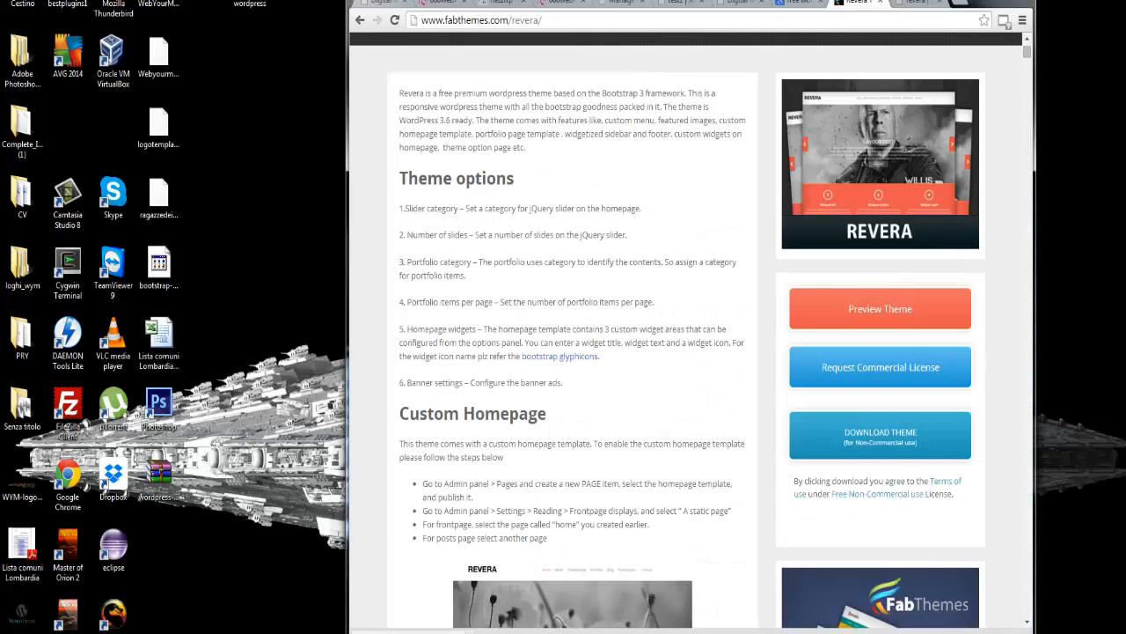
pyautogui.click(295, 234)
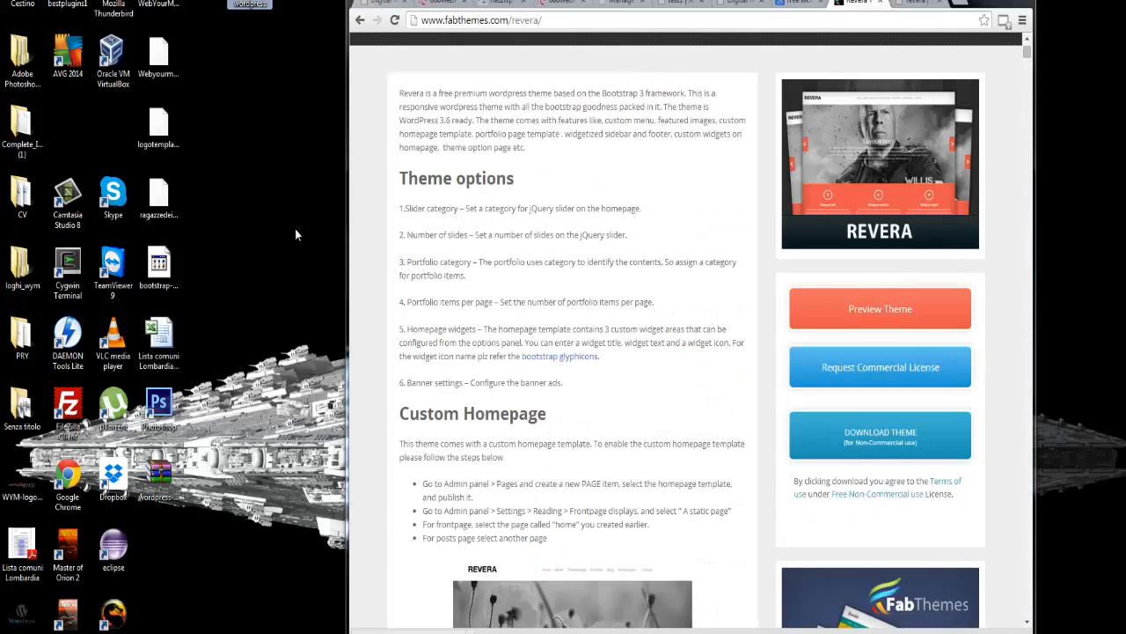
pyautogui.hotkey('ctrl', 'v')
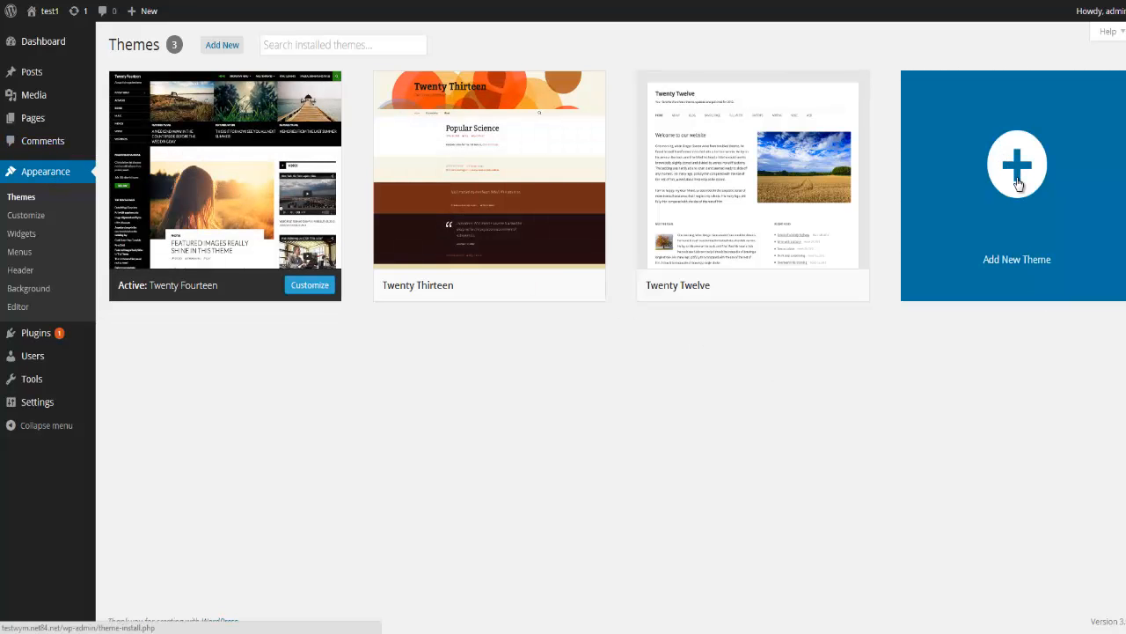
# Look through the featured themes in the WordPress admin, upload Revera.zip from the desktop and install it as a theme
pyautogui.click(1018, 183)
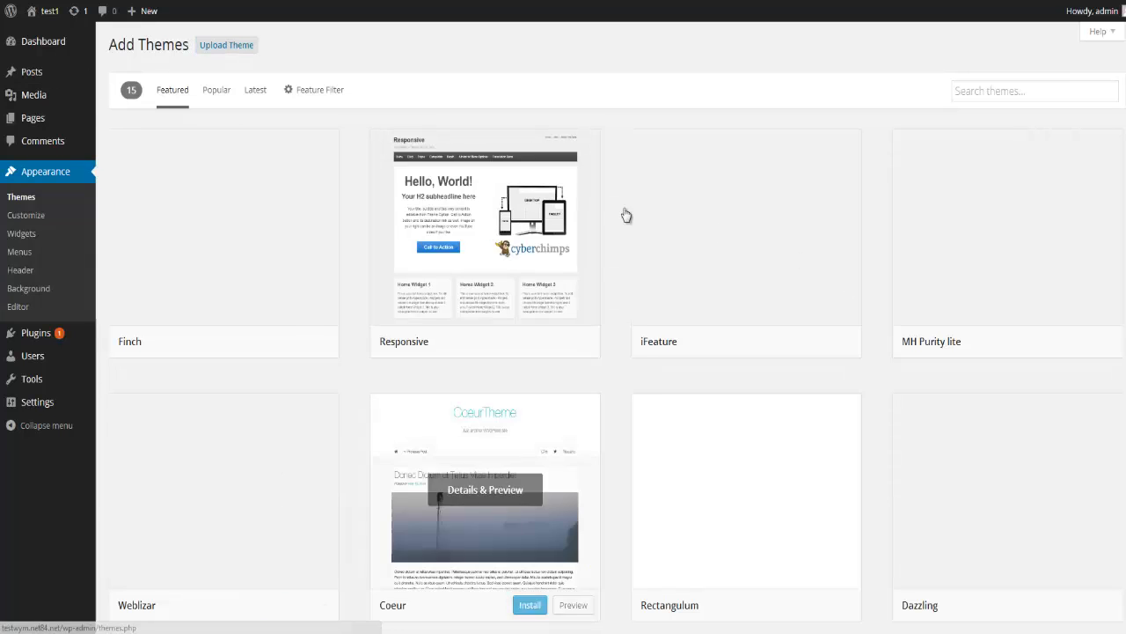
pyautogui.scroll(-1, 948, 364)
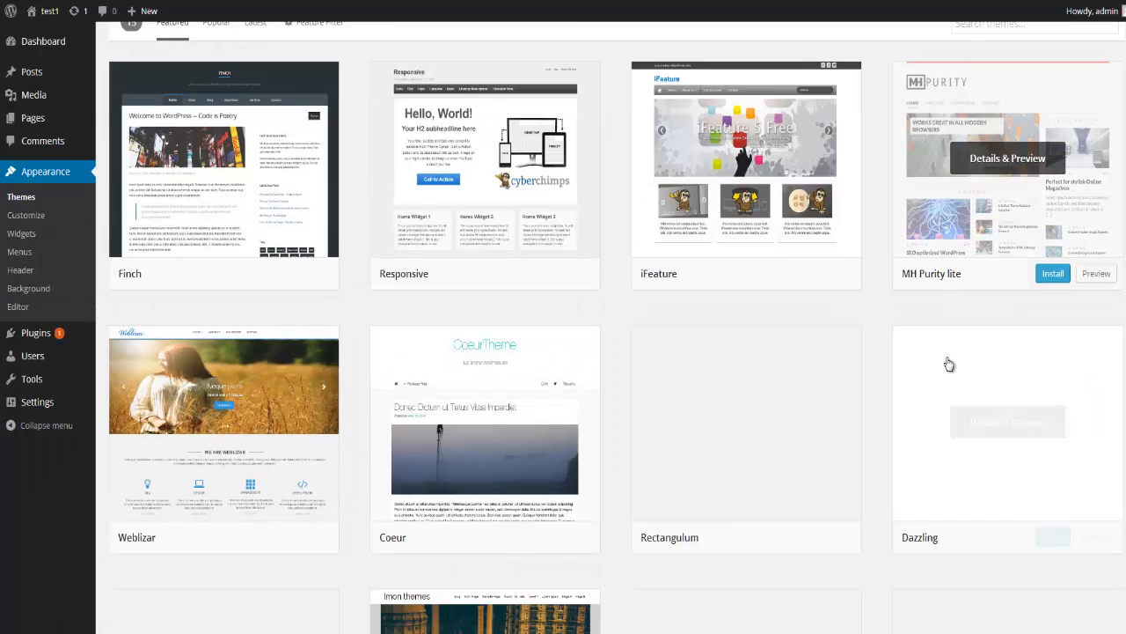
pyautogui.scroll(-3, 948, 364)
pyautogui.scroll(4, 949, 364)
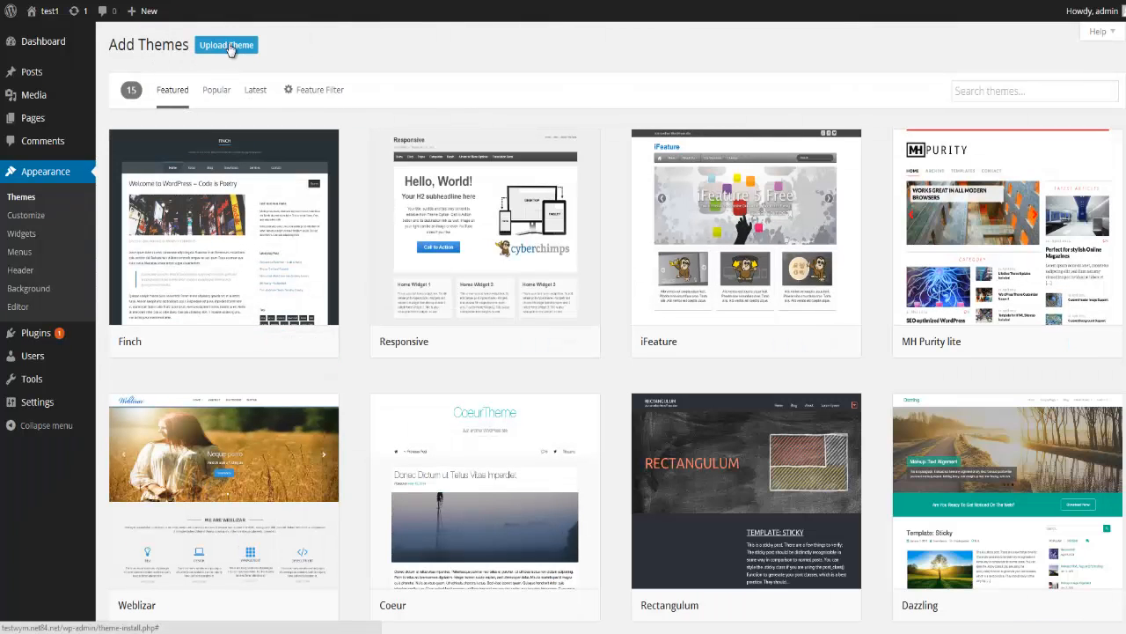
pyautogui.click(228, 47)
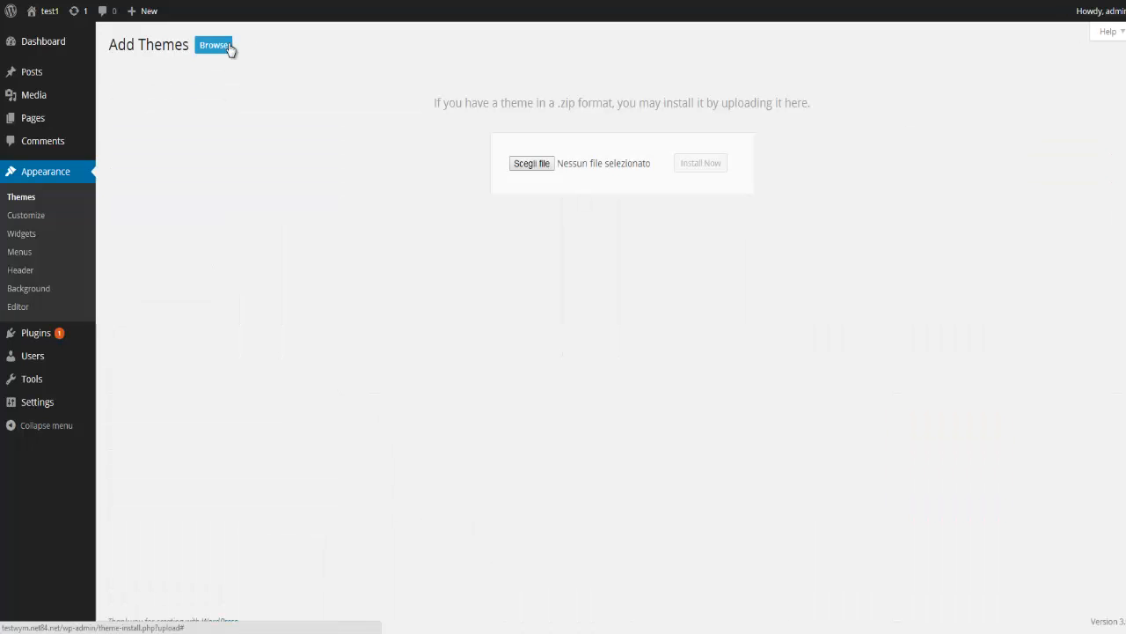
pyautogui.click(532, 164)
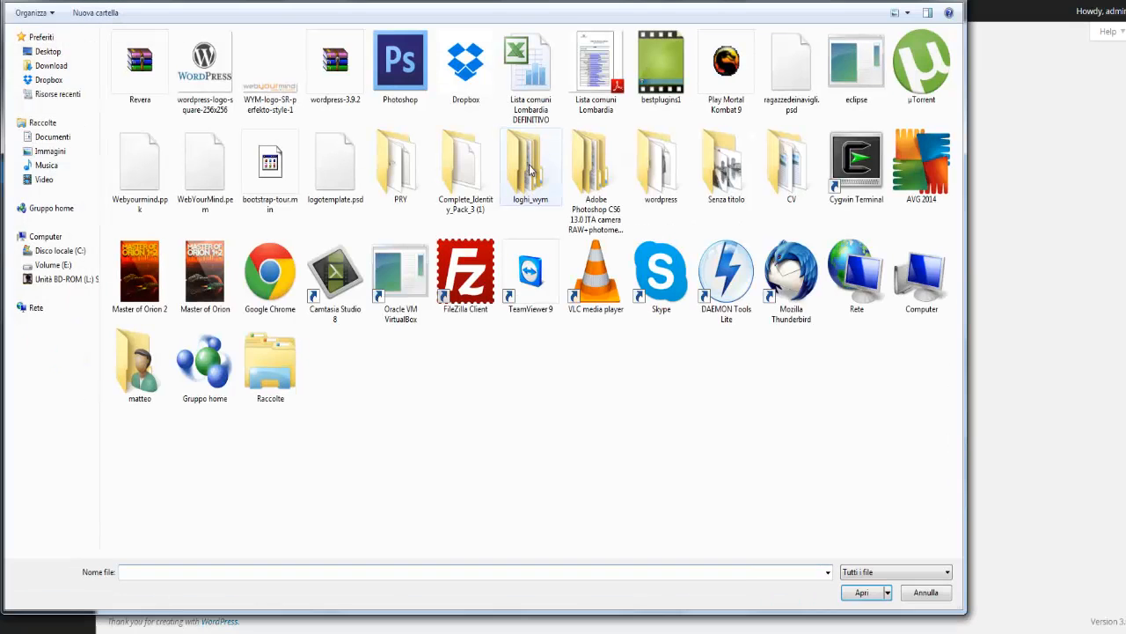
pyautogui.doubleClick(146, 67)
pyautogui.click(713, 172)
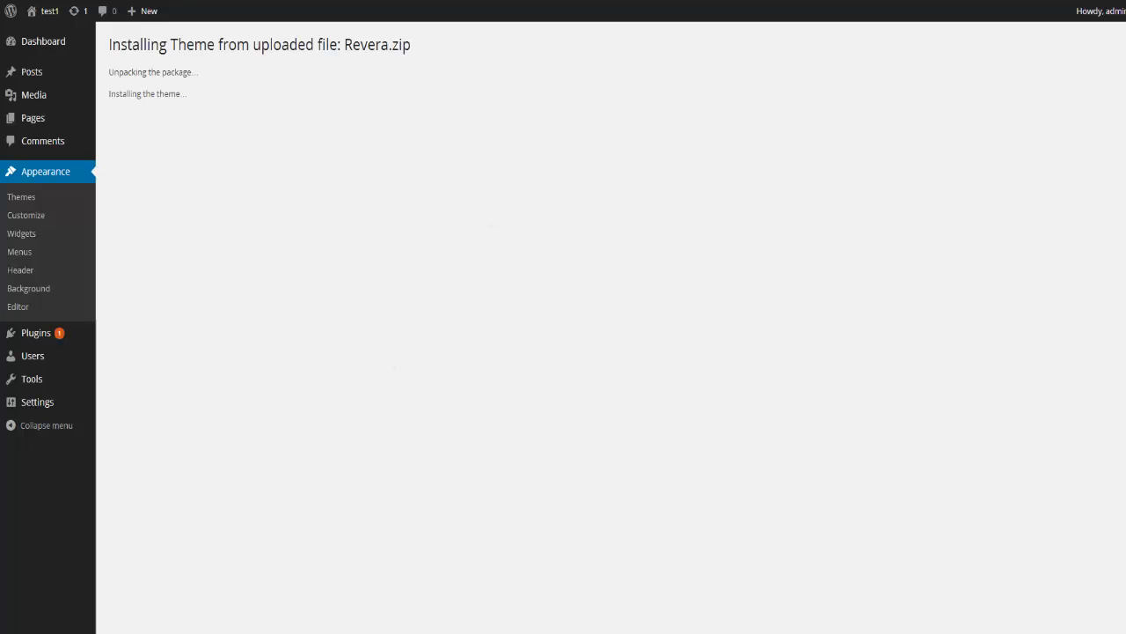
# Switch to FileZilla, try to open the remote wp-content folder in public_html, and return to the WordPress admin
pyautogui.click(378, 632)
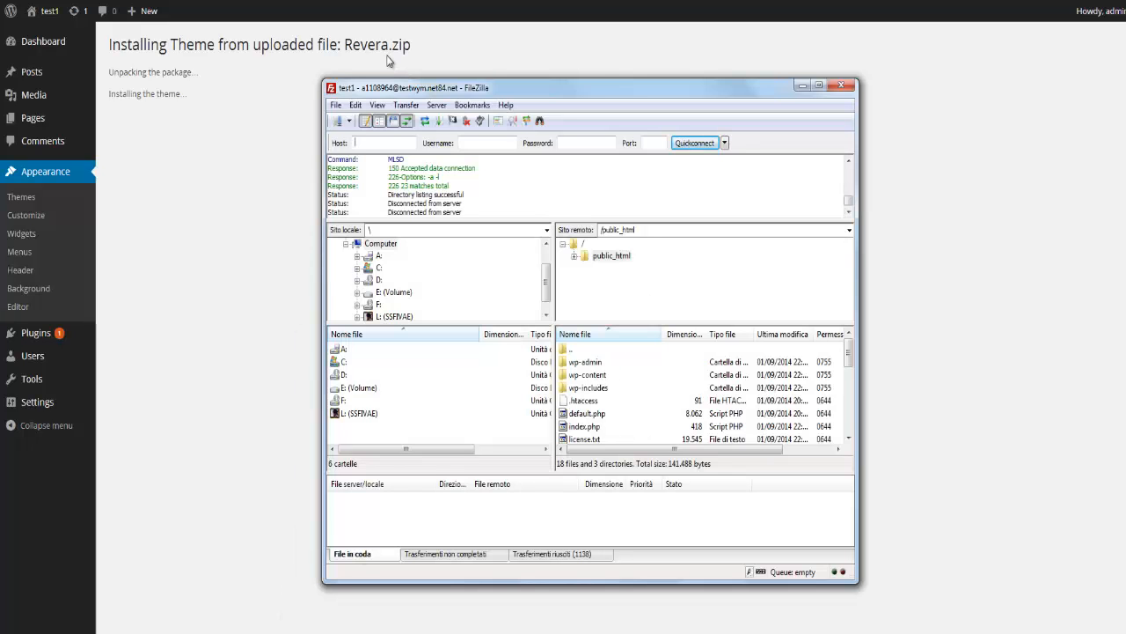
pyautogui.moveTo(407, 90); pyautogui.dragTo(444, 93)
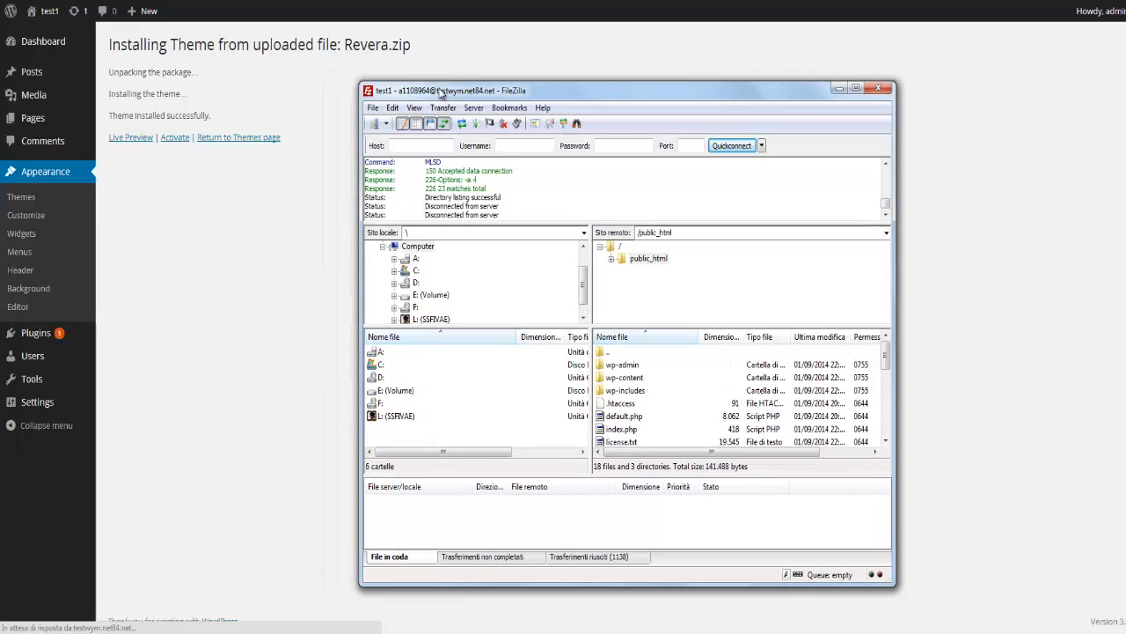
pyautogui.doubleClick(622, 379)
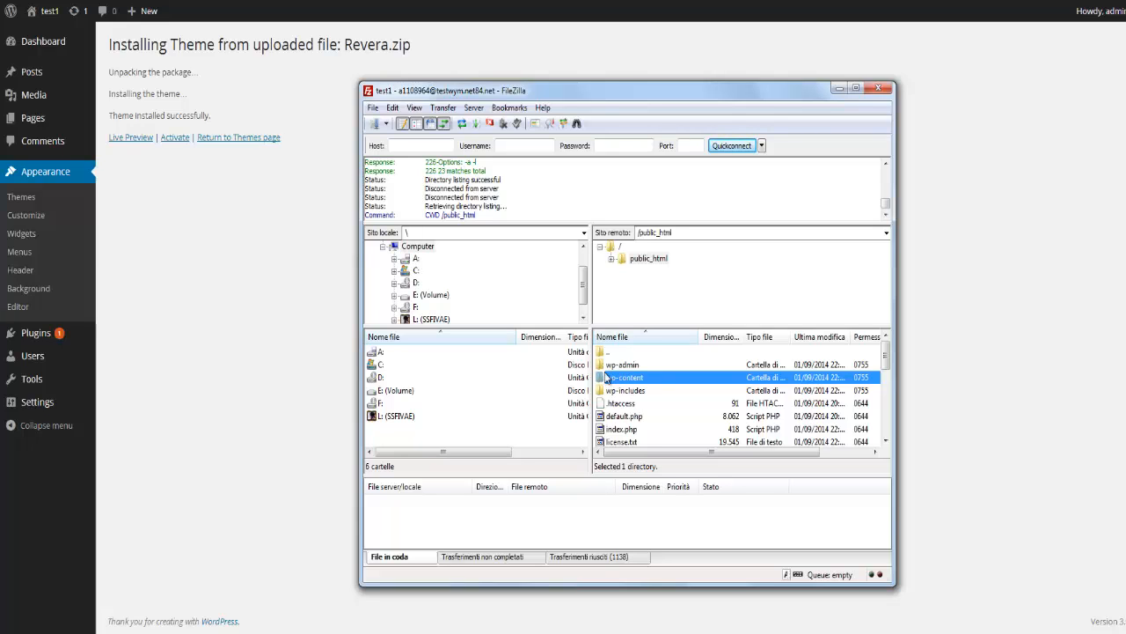
pyautogui.click(839, 88)
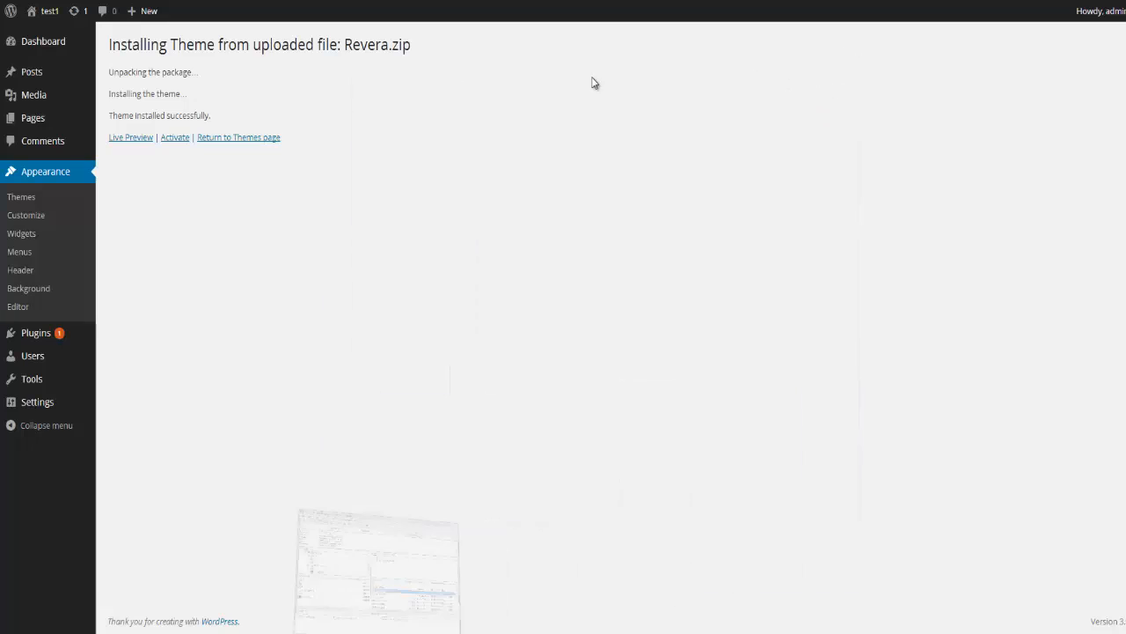
# Activate the installed Revera theme and review the whole front page of the public site
pyautogui.click(174, 139)
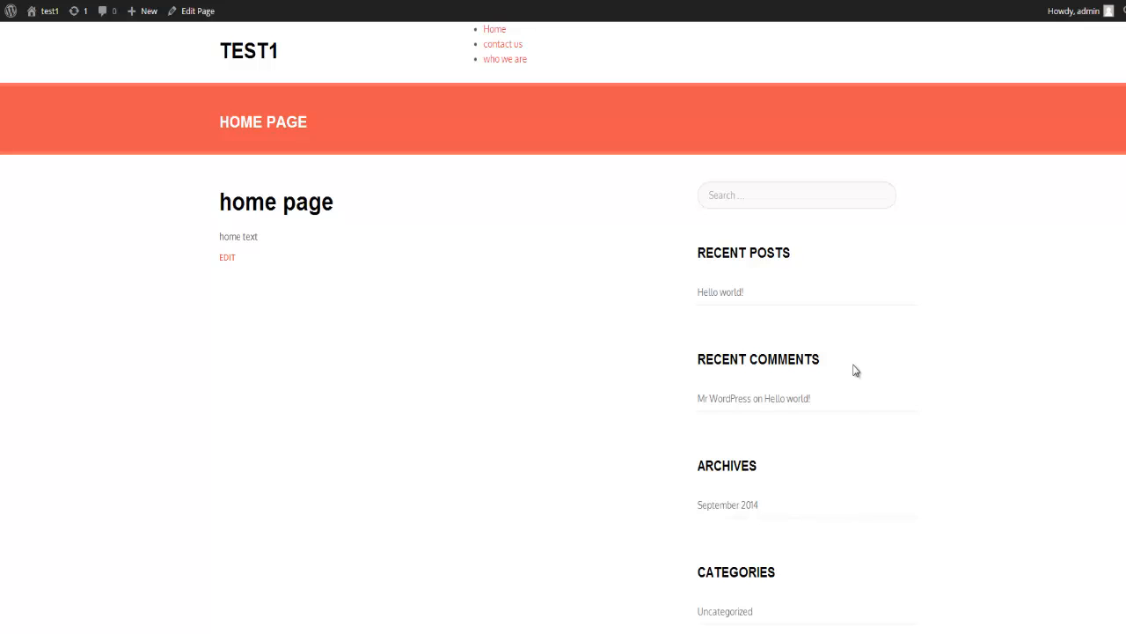
pyautogui.scroll(-6, 836, 355)
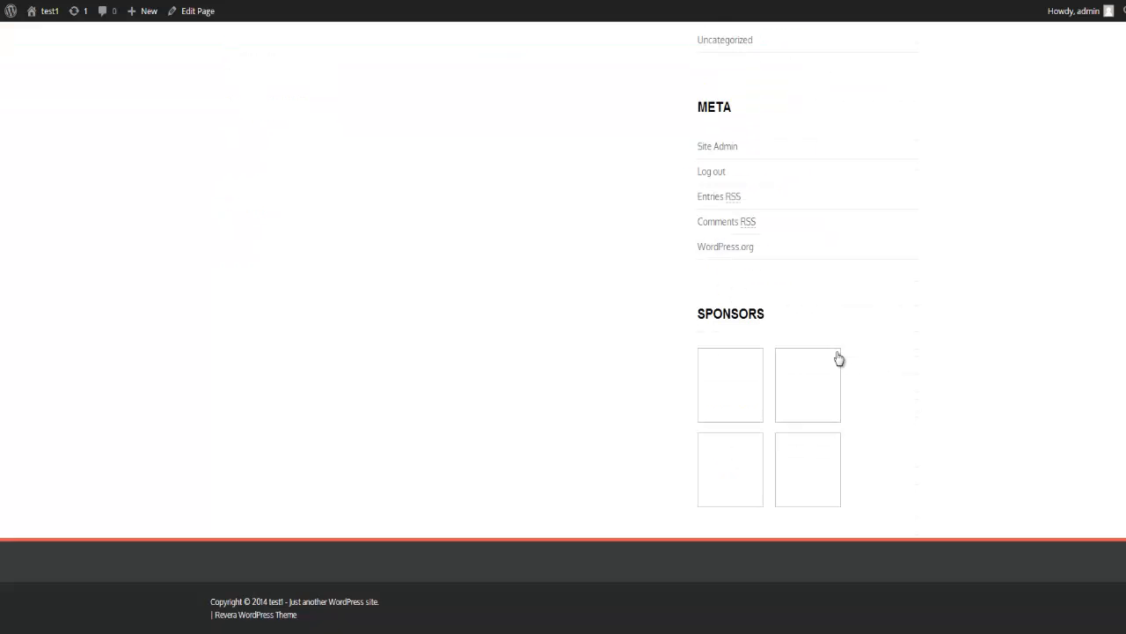
pyautogui.scroll(6, 839, 358)
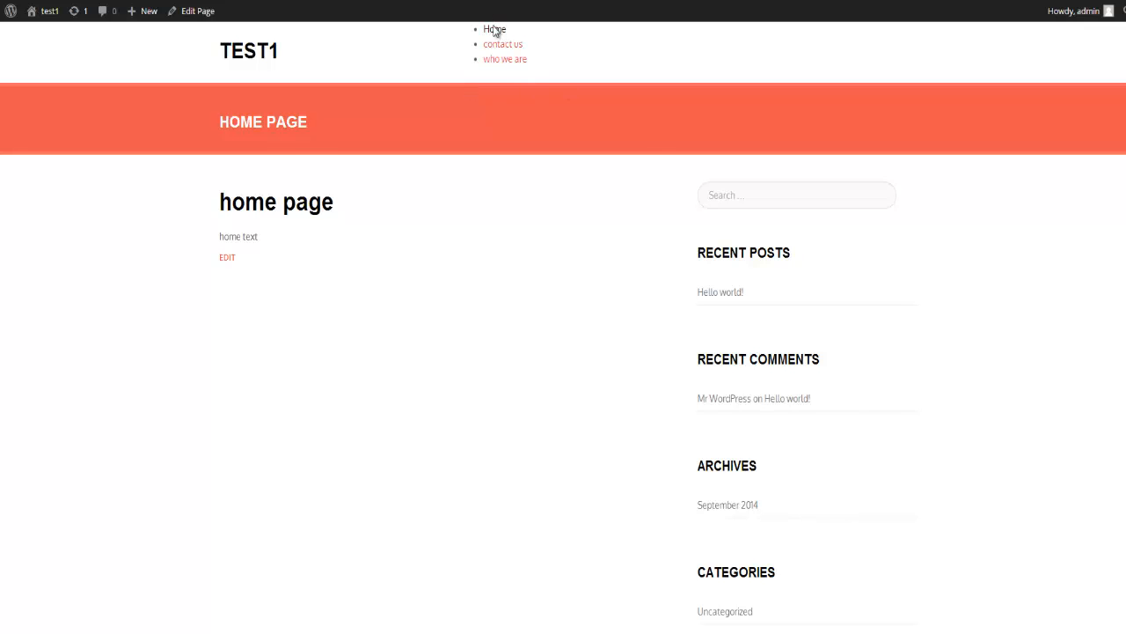
# Assign the main menu to the Revera theme's Primary Menu location, save it and check the navigation on the public front page
pyautogui.click(97, 2)
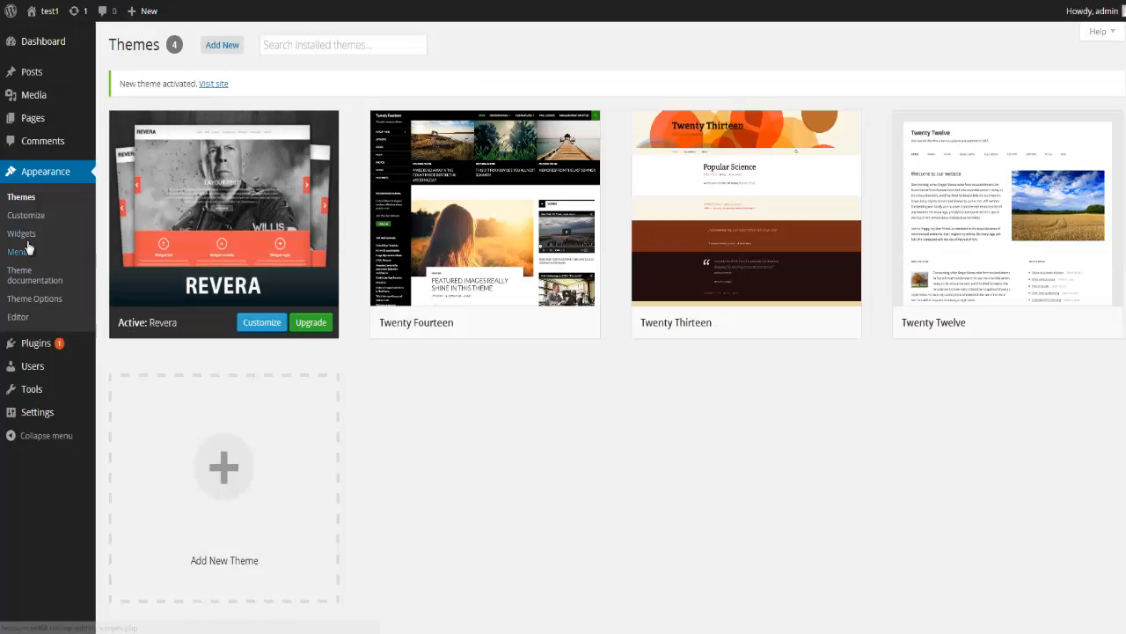
pyautogui.moveTo(50, 380)
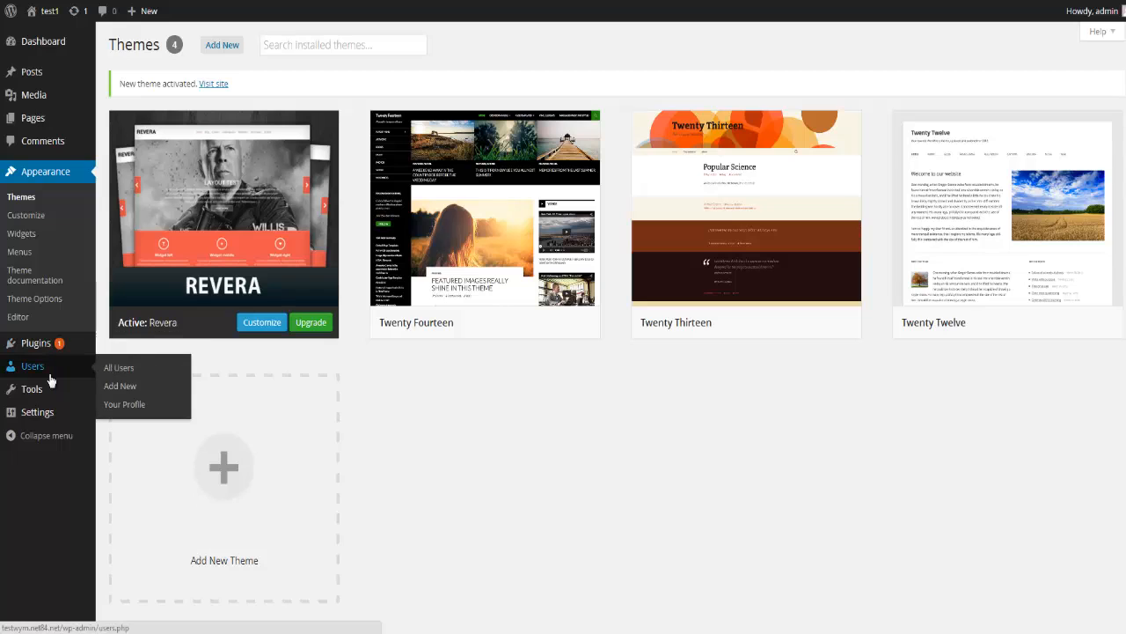
pyautogui.click(22, 260)
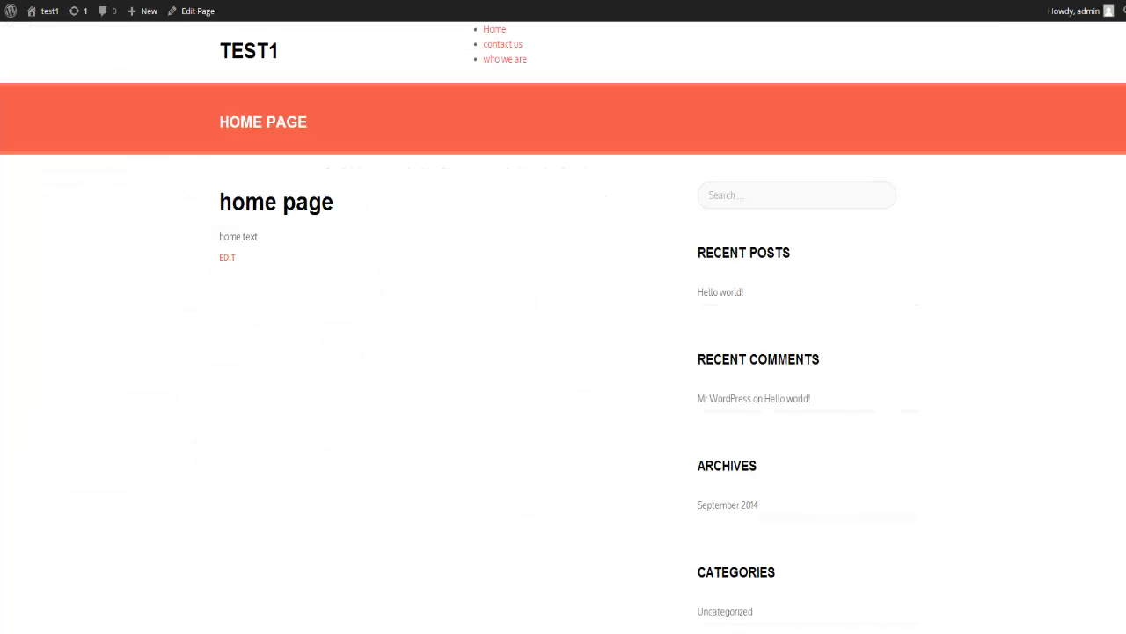
pyautogui.click(44, 0)
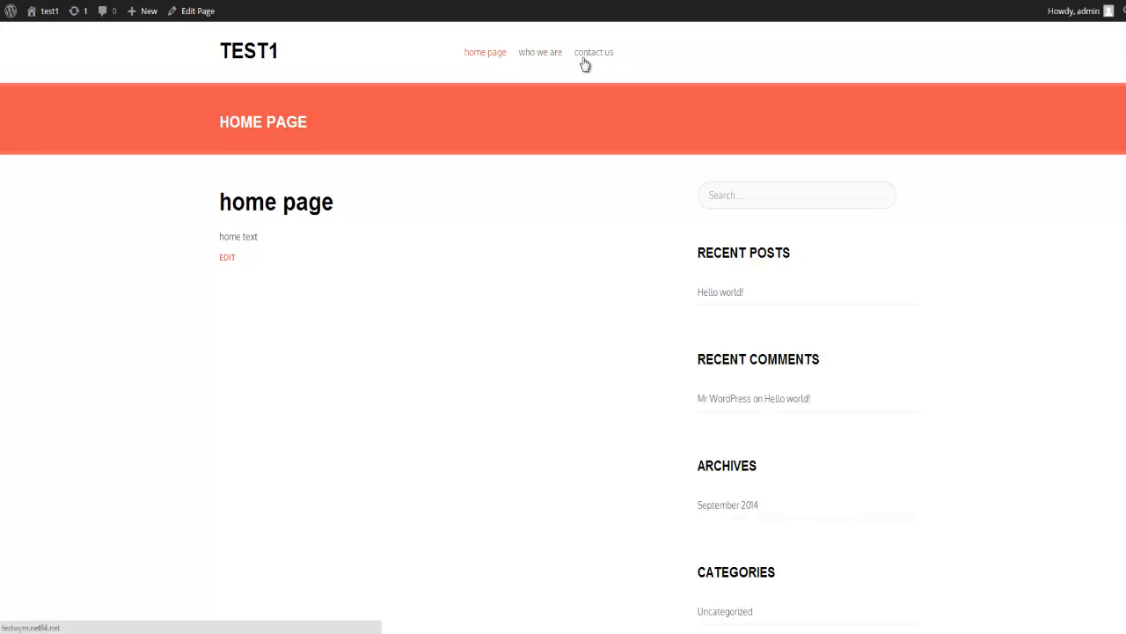
pyautogui.scroll(-1, 617, 206)
pyautogui.scroll(-6, 616, 206)
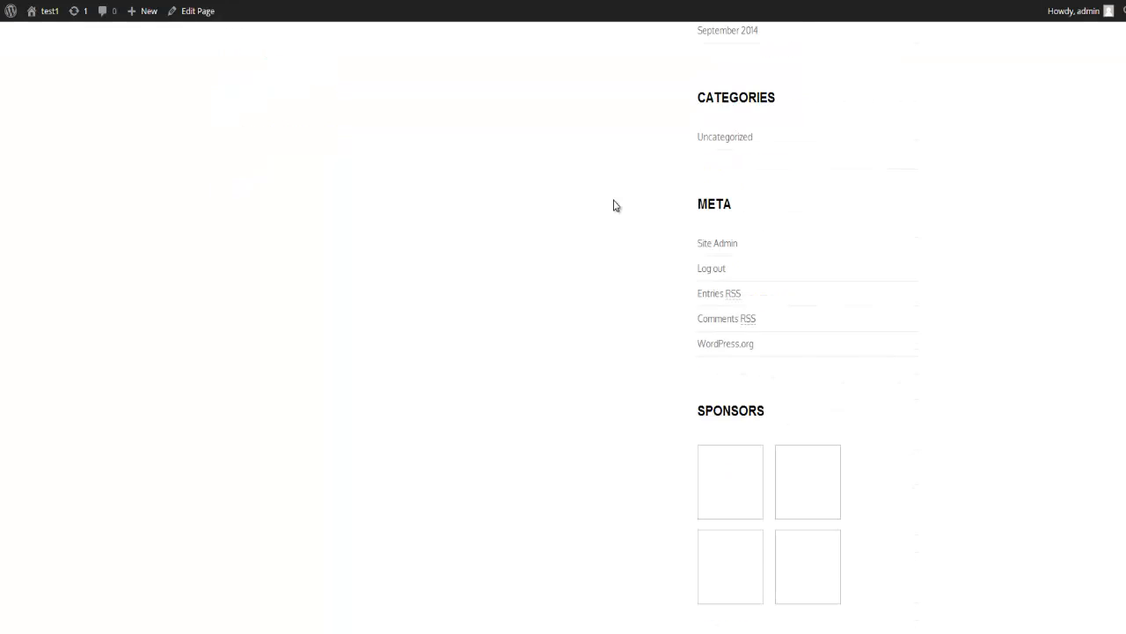
pyautogui.scroll(7, 616, 206)
# Read the Revera theme documentation and look through the theme's Homepage, Homepage widgets and Banner Settings options
pyautogui.hotkey('ctrl', 'Tab')
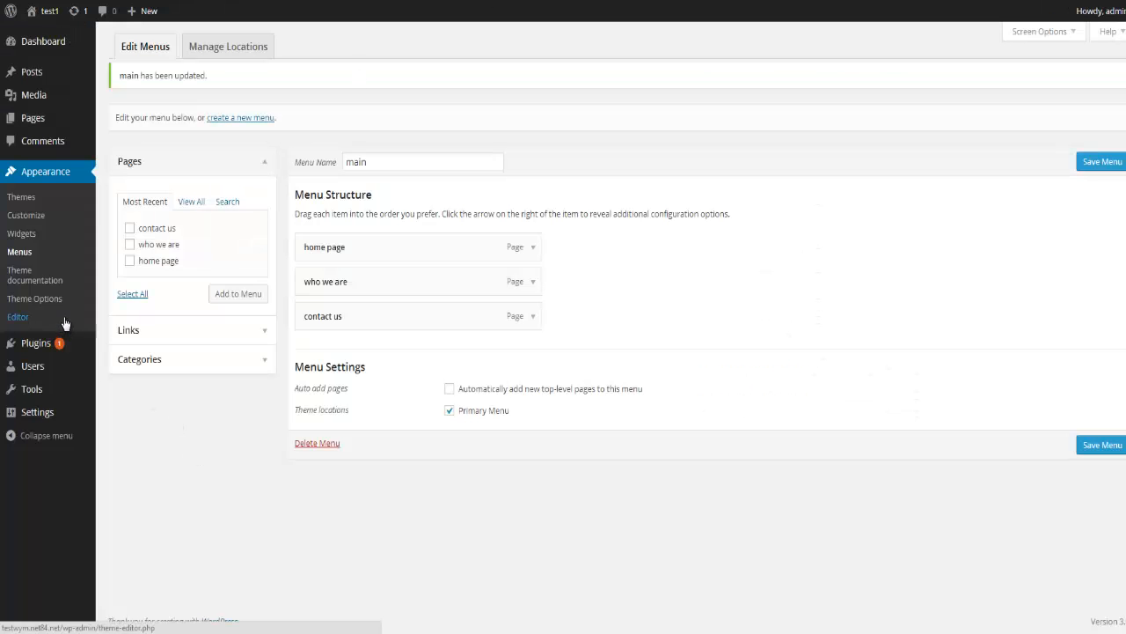
pyautogui.click(28, 280)
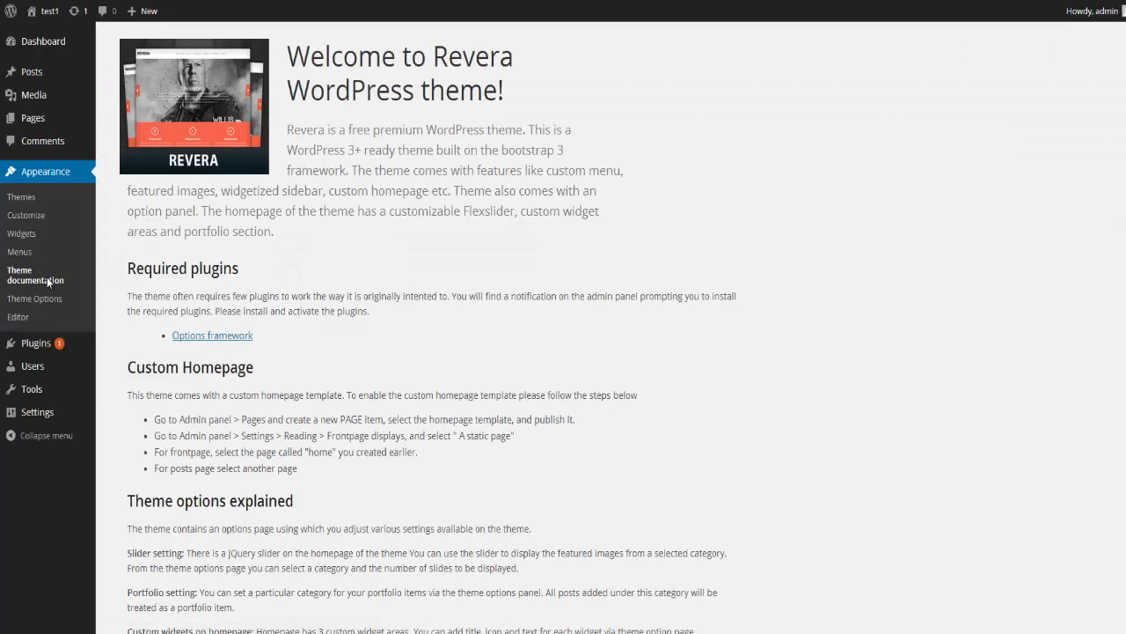
pyautogui.scroll(-3, 437, 261)
pyautogui.scroll(2, 440, 272)
pyautogui.click(26, 303)
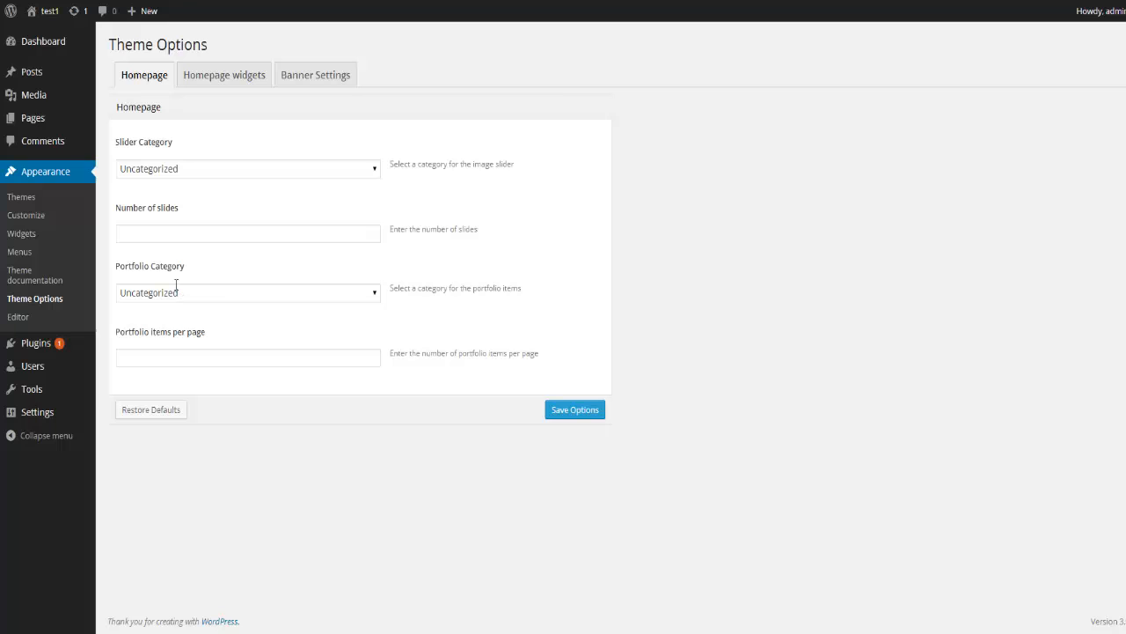
pyautogui.click(216, 77)
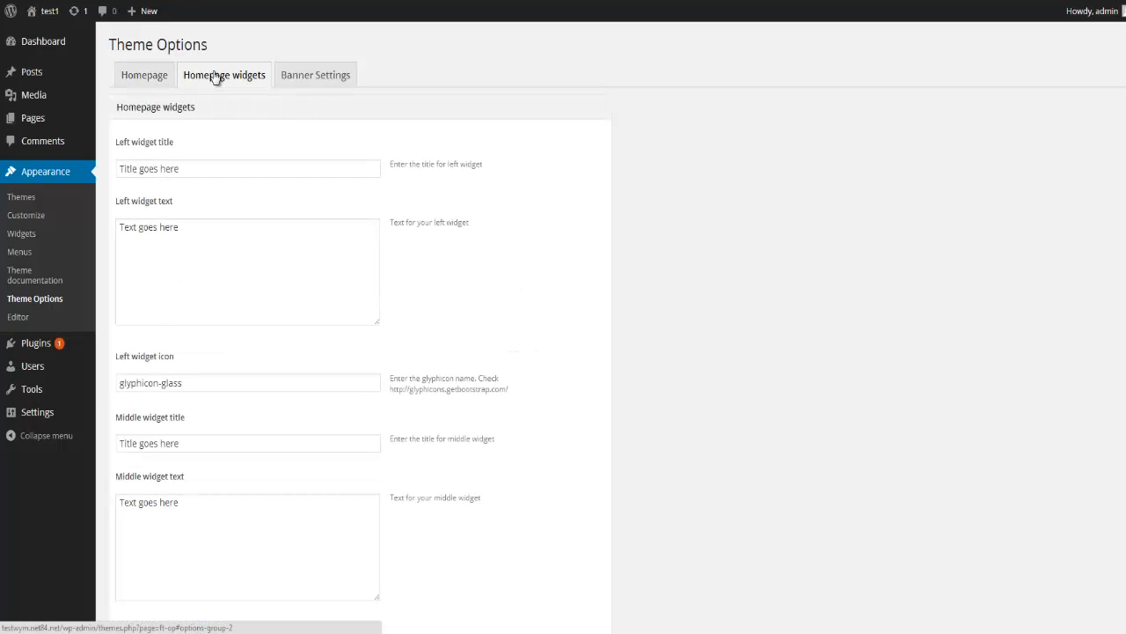
pyautogui.click(297, 80)
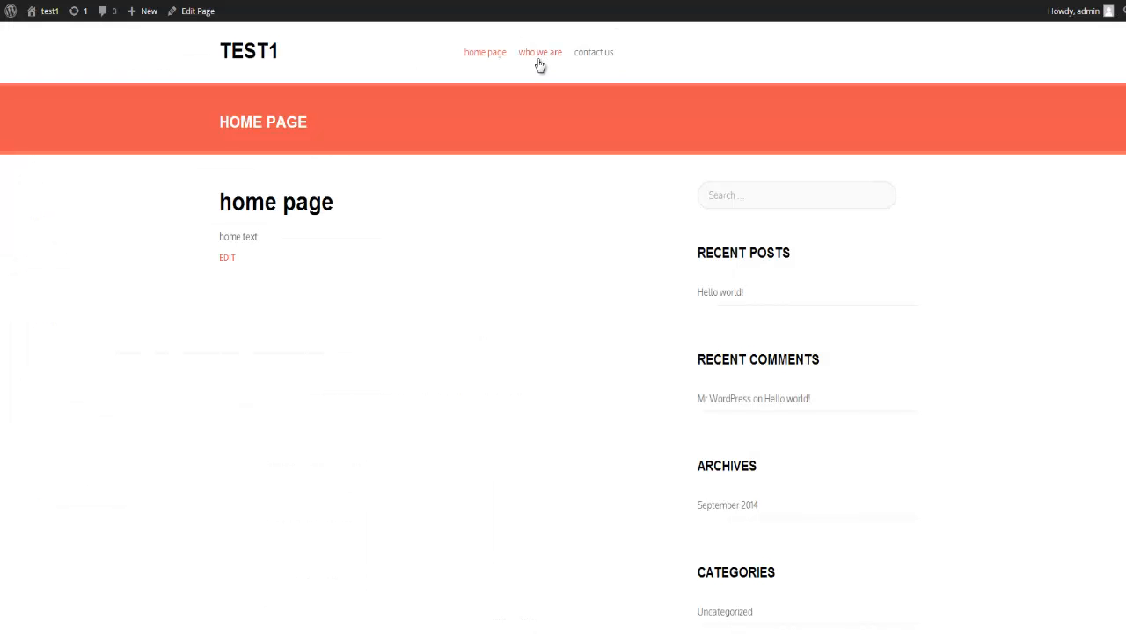
# View the who we are and contact us pages on the public site, including the sidebar and footer
pyautogui.click(539, 55)
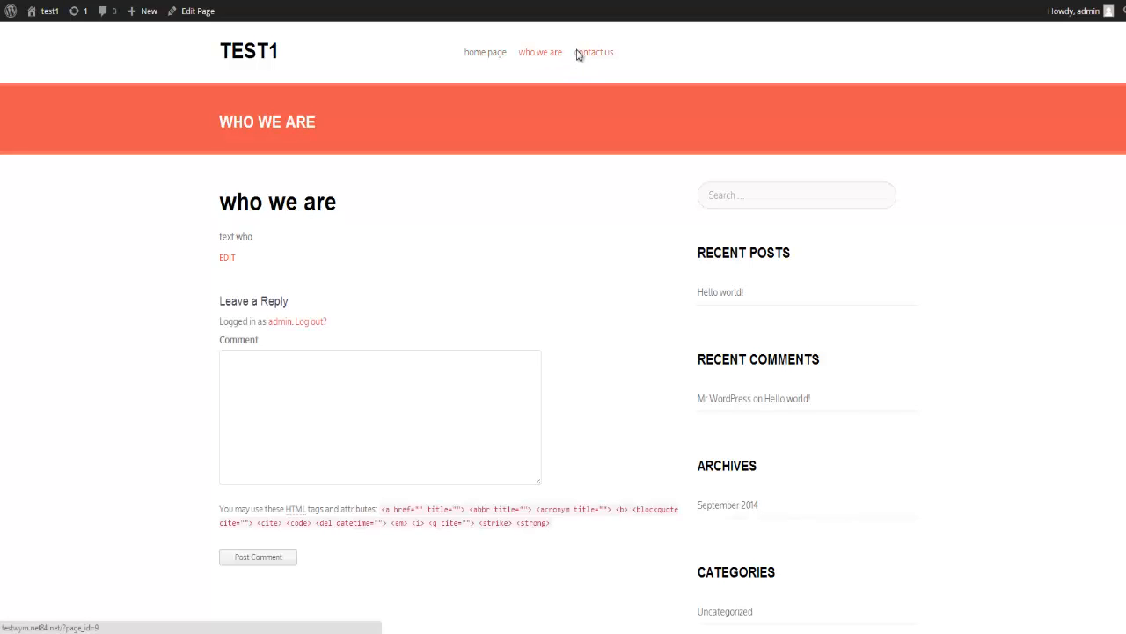
pyautogui.click(576, 55)
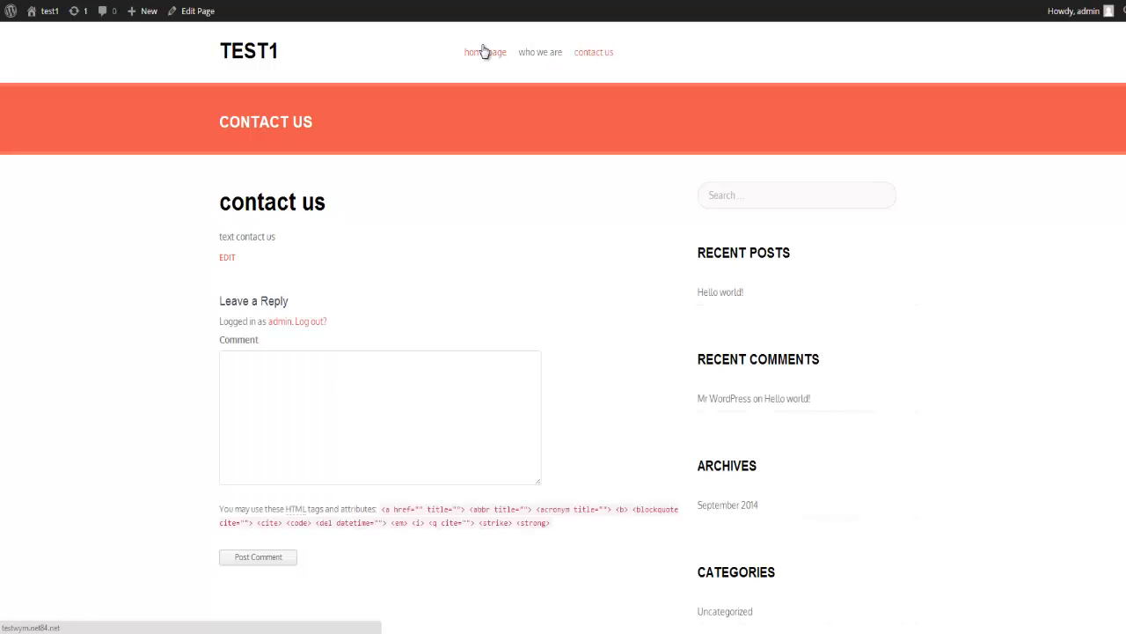
pyautogui.scroll(-6, 688, 246)
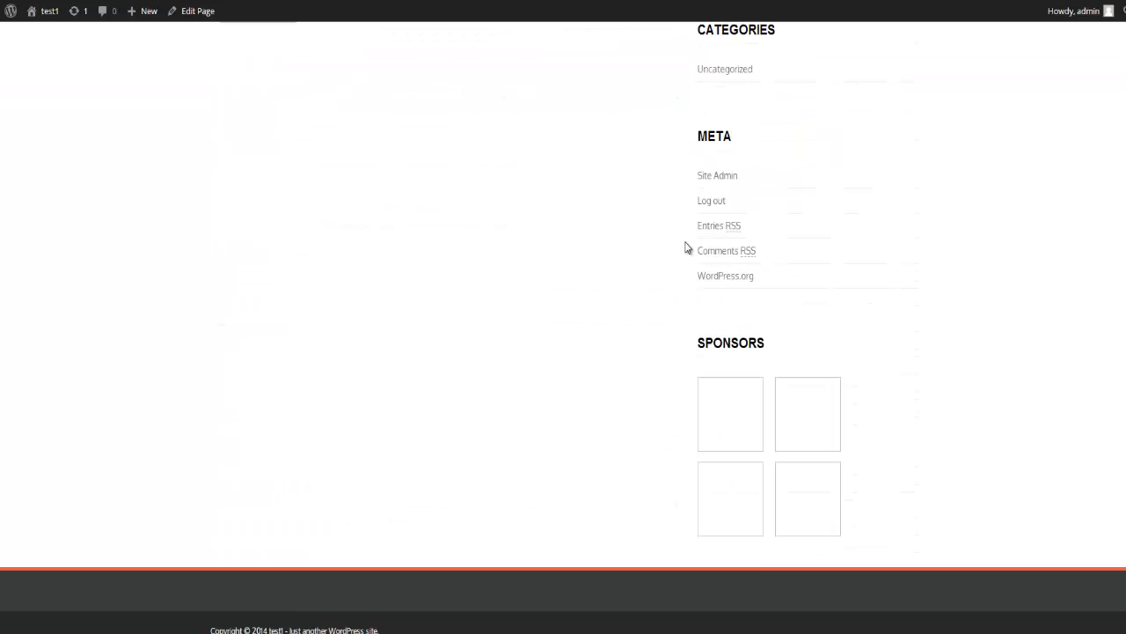
pyautogui.scroll(7, 687, 246)
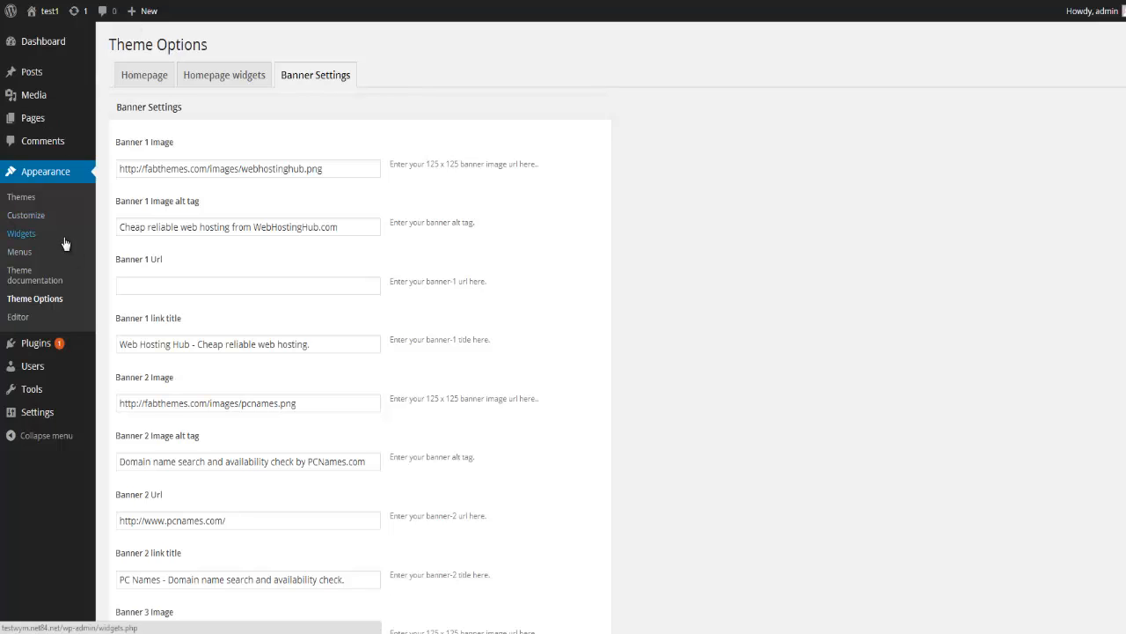
# View the installed plugins in the WordPress admin and open the theme's widget management page
pyautogui.click(31, 345)
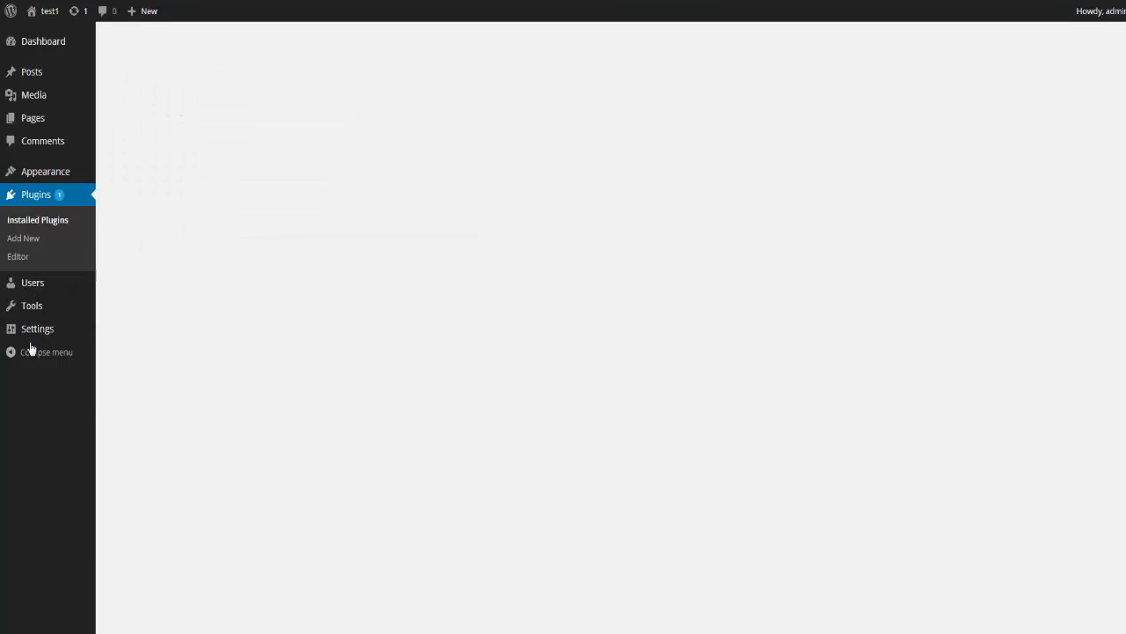
pyautogui.moveTo(49, 185)
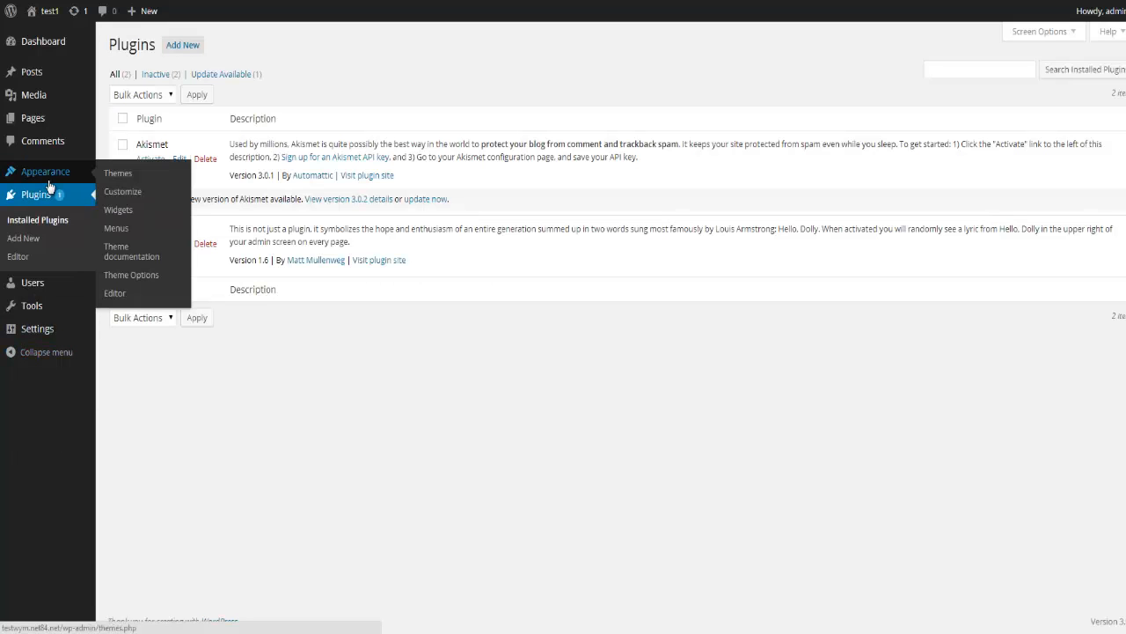
pyautogui.click(125, 211)
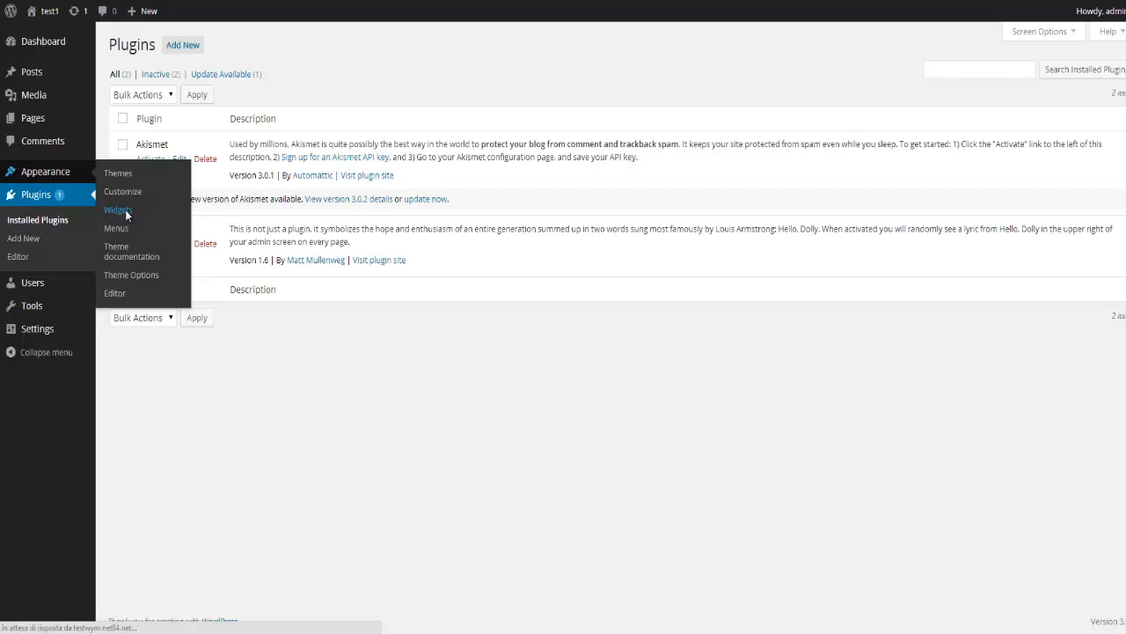
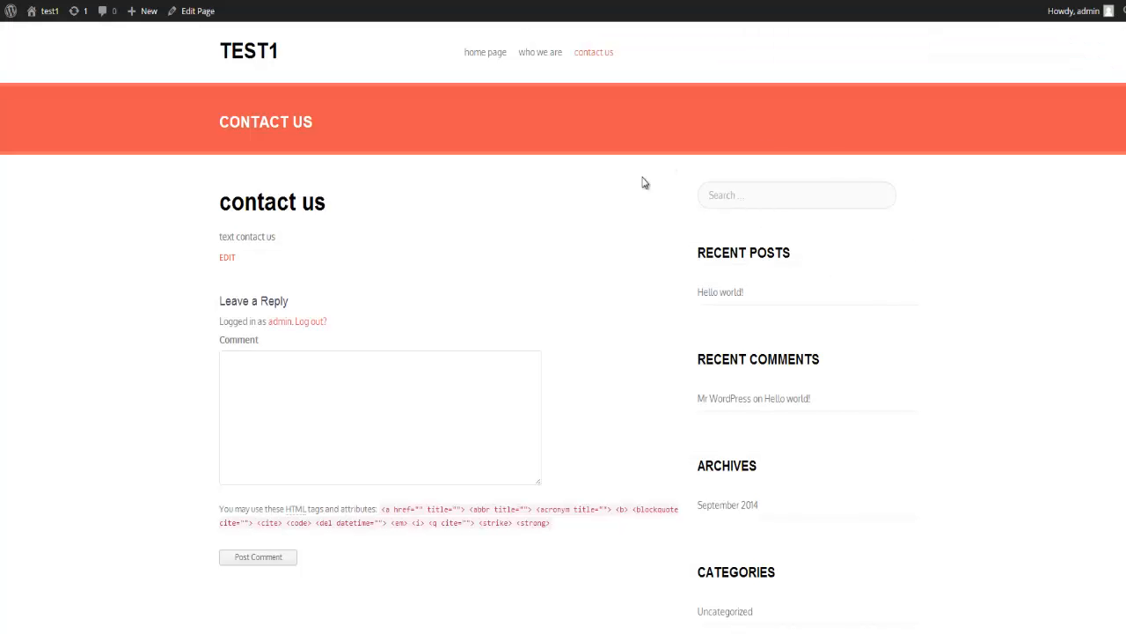
# Delete the Search widget from the Revera theme's Sidebar widget area
pyautogui.scroll(-5, 766, 546)
pyautogui.scroll(-3, 766, 550)
pyautogui.scroll(10, 766, 550)
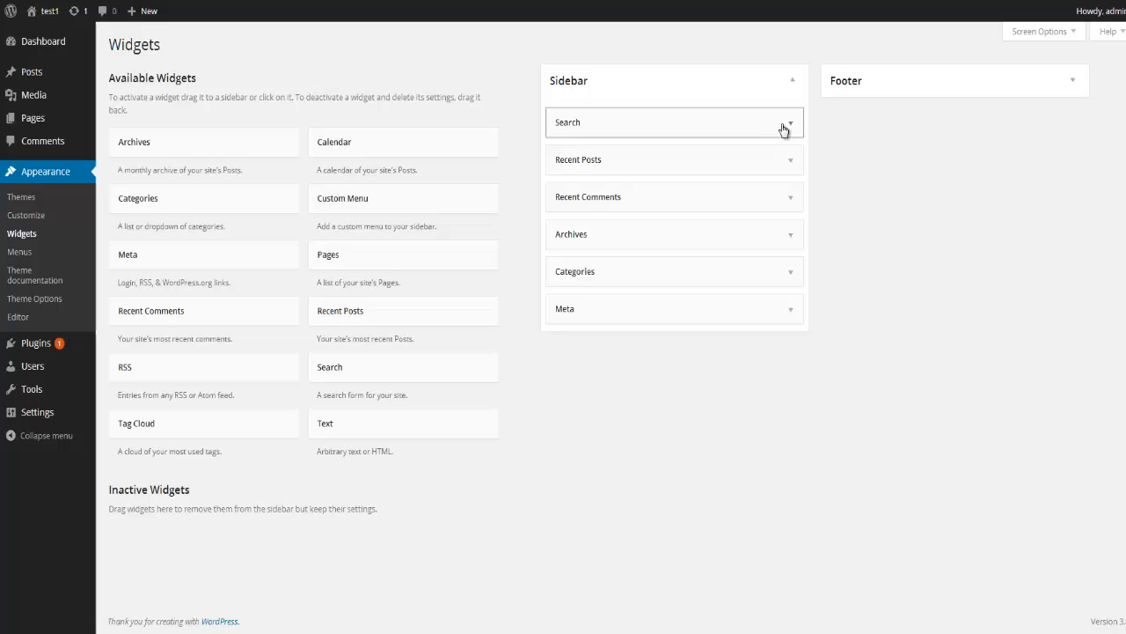
pyautogui.click(784, 125)
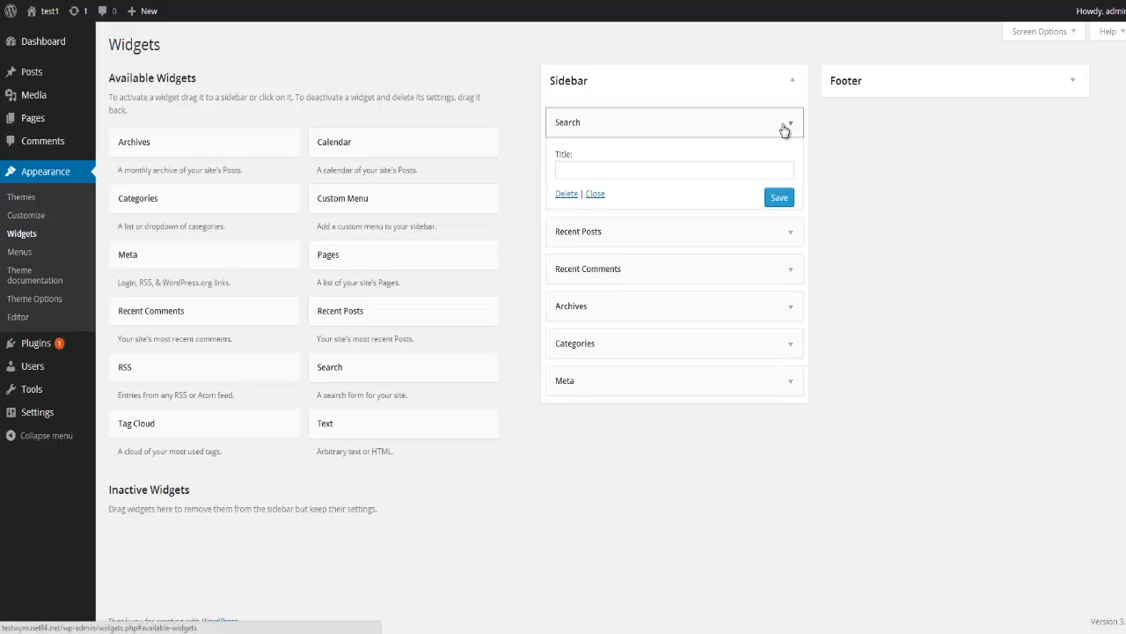
pyautogui.click(563, 193)
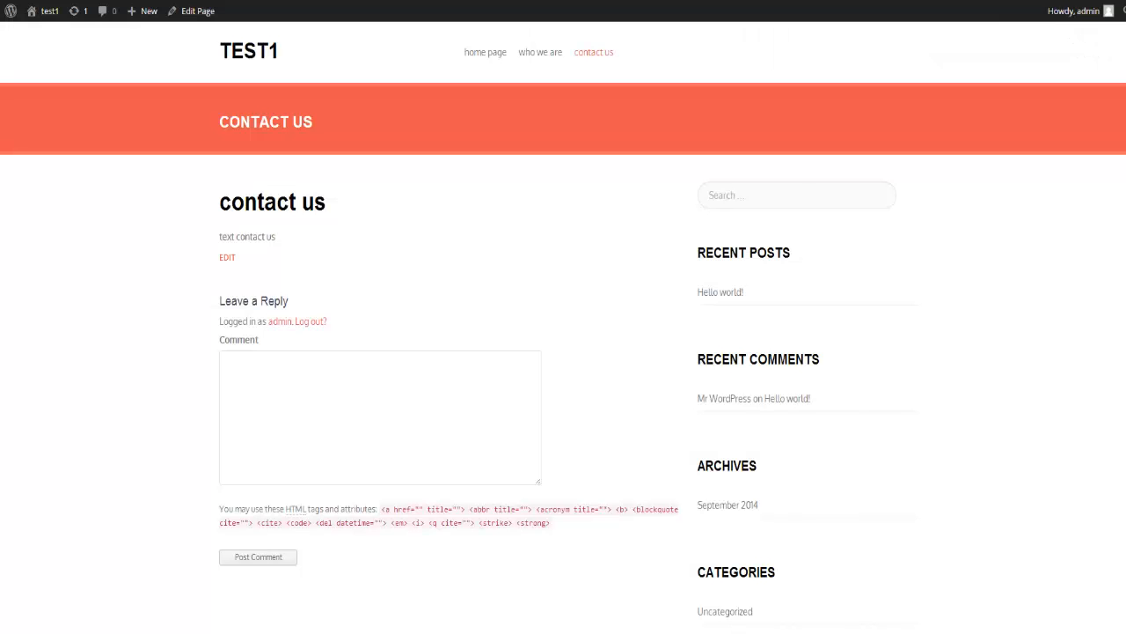
pyautogui.click(44, 0)
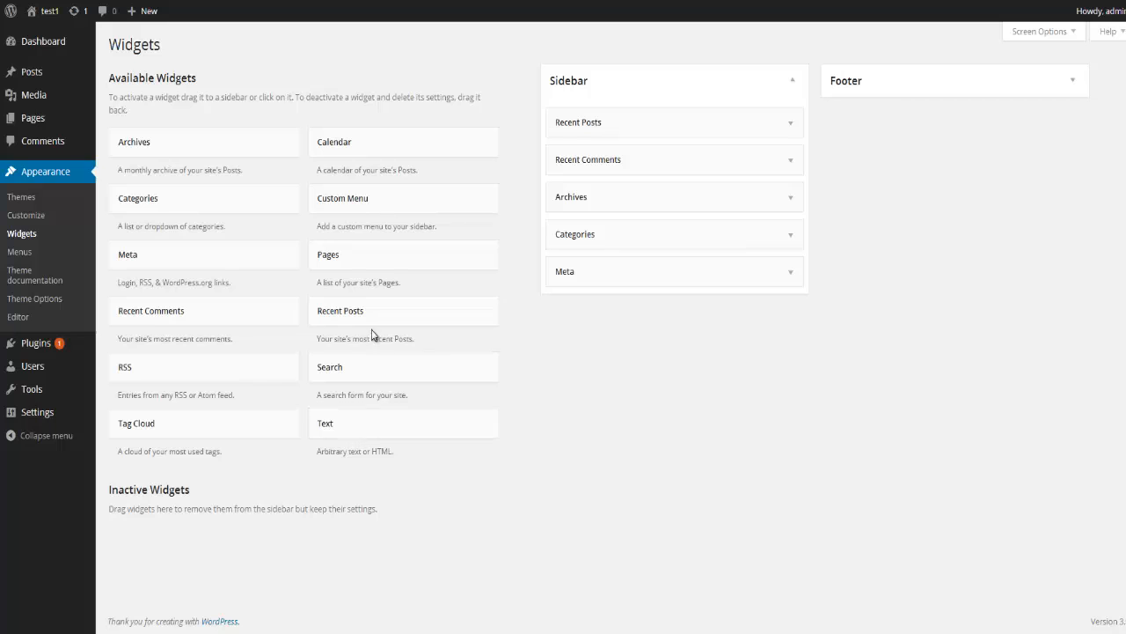
# Add a Text widget at the start of the Sidebar area with title "wym" and content "text", and save it
pyautogui.moveTo(350, 430); pyautogui.dragTo(584, 115)
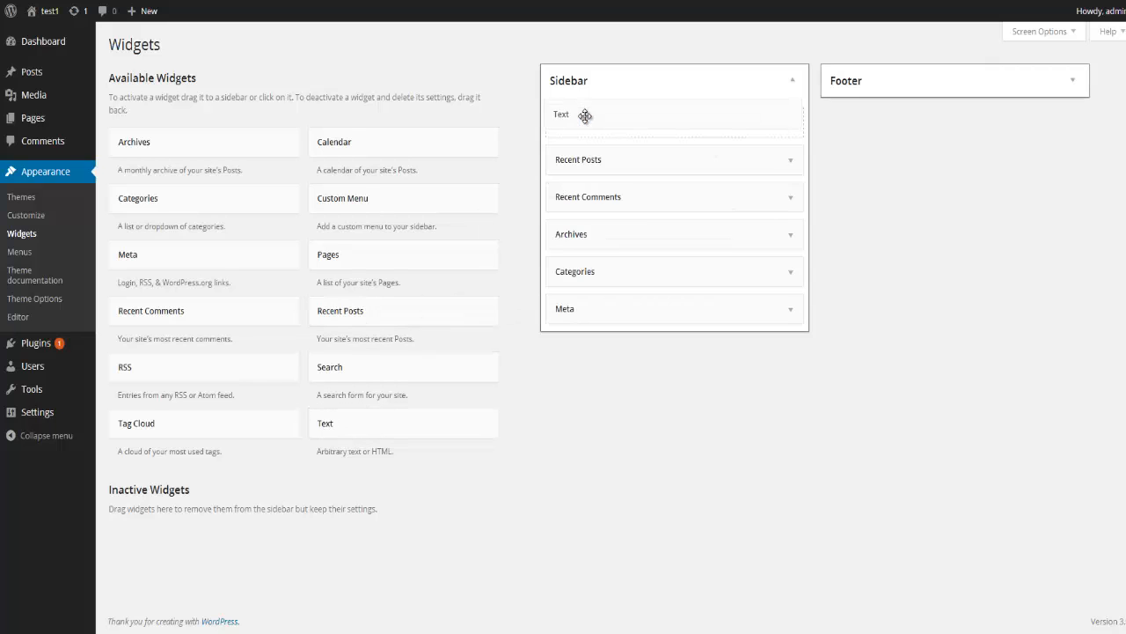
pyautogui.click(569, 165)
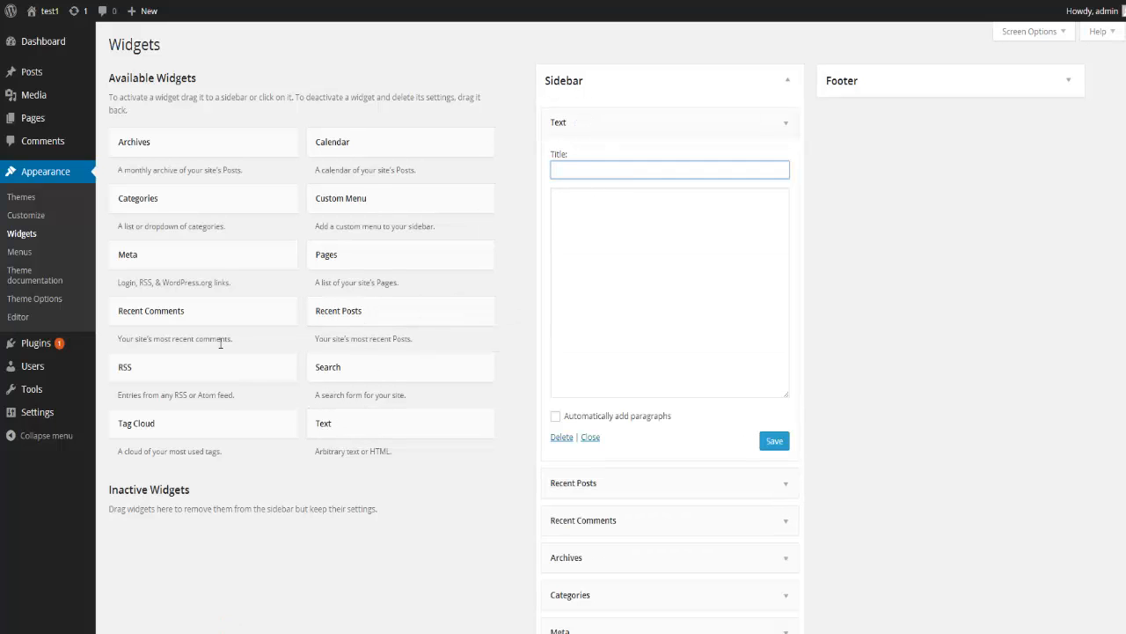
pyautogui.click(635, 207)
pyautogui.write('text')
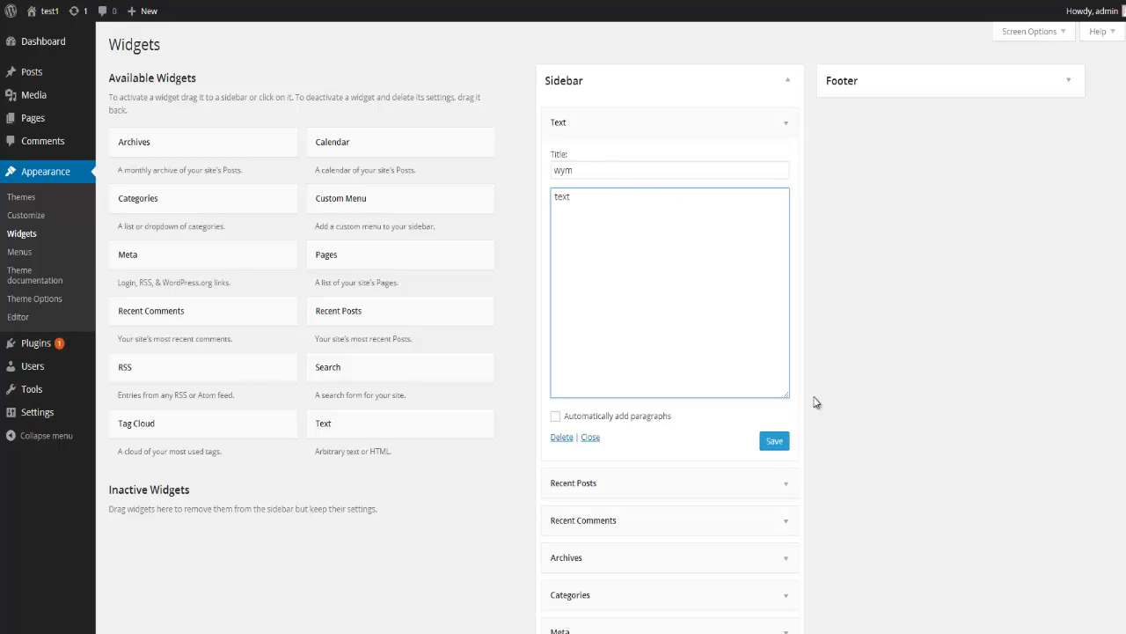
pyautogui.click(773, 442)
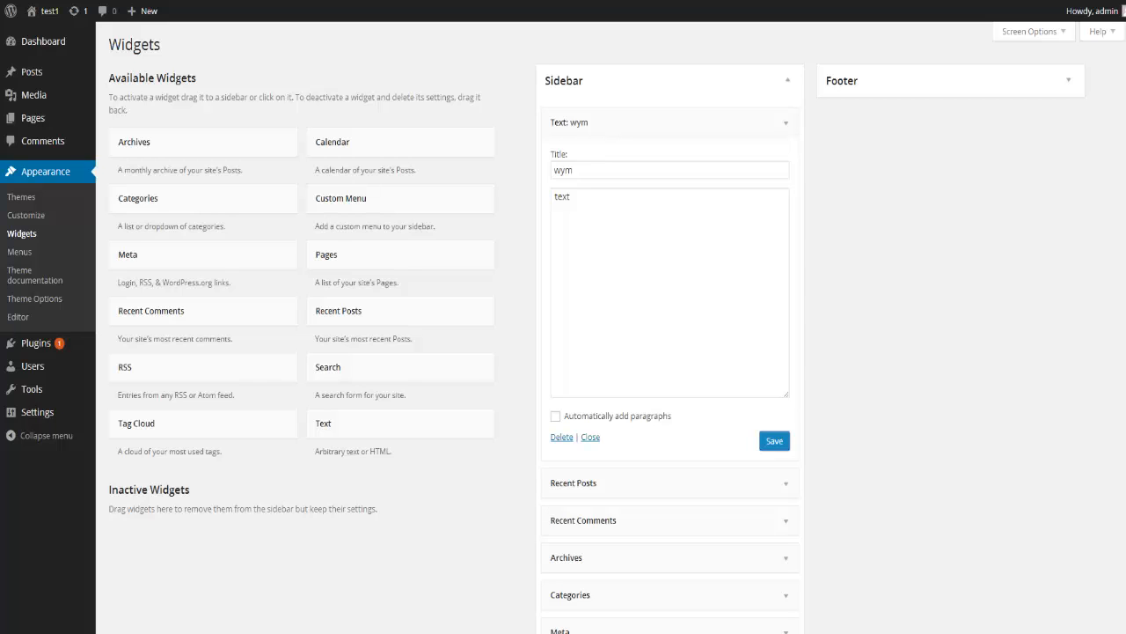
# Reload the public contact us page to check its sidebar and footer, and collapse the wym widget's settings
pyautogui.hotkey('ctrl', 'Tab')
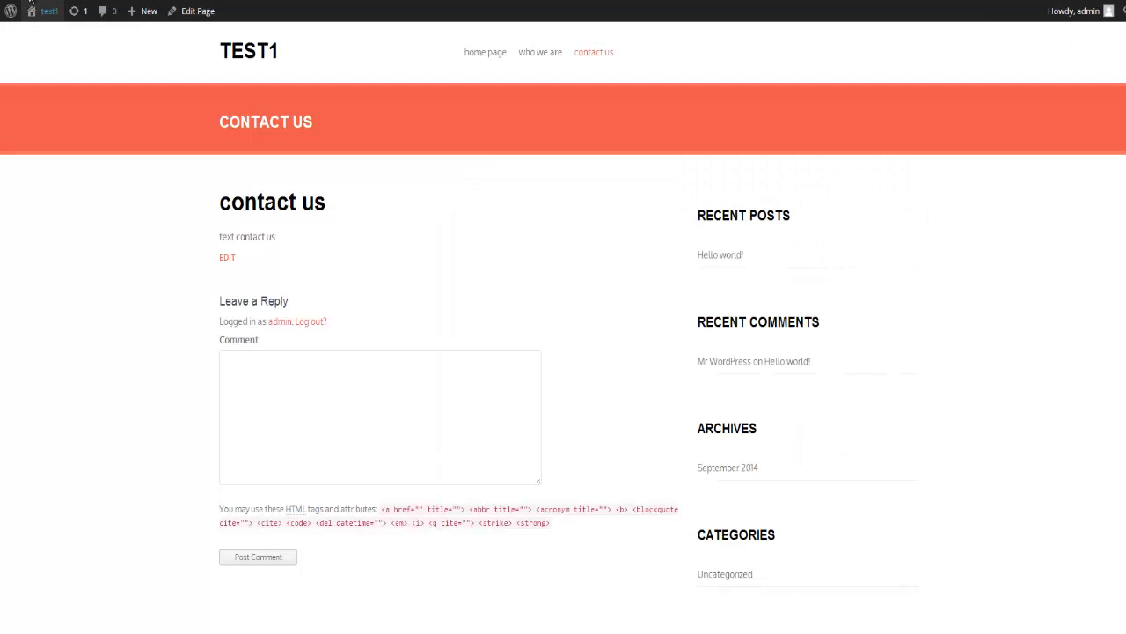
pyautogui.press('F5')
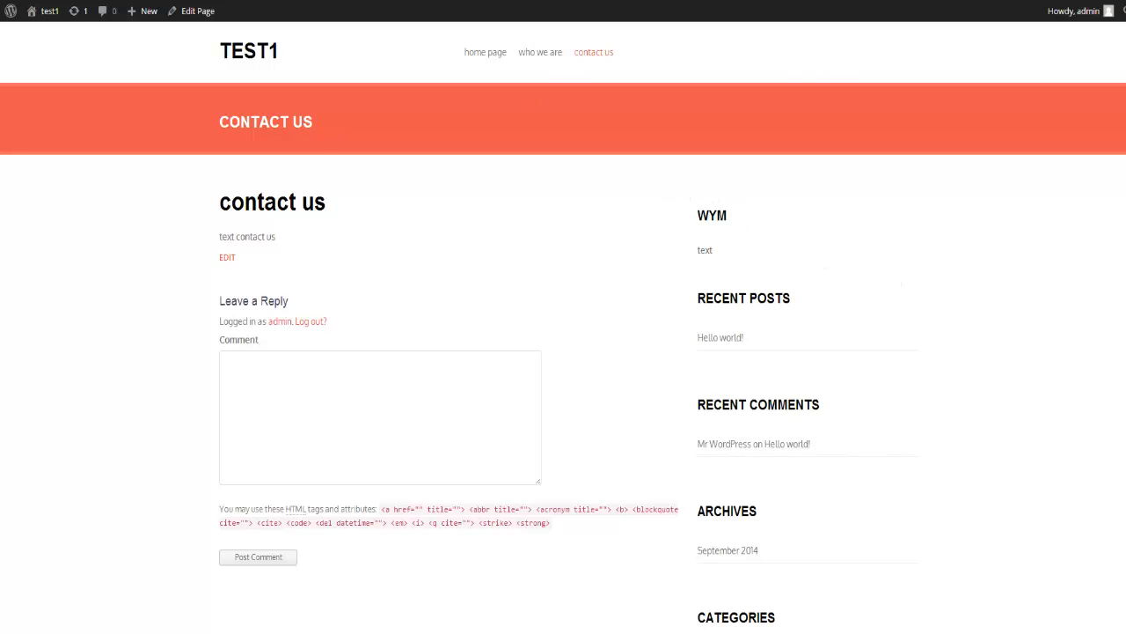
pyautogui.hotkey('ctrl', 'Tab')
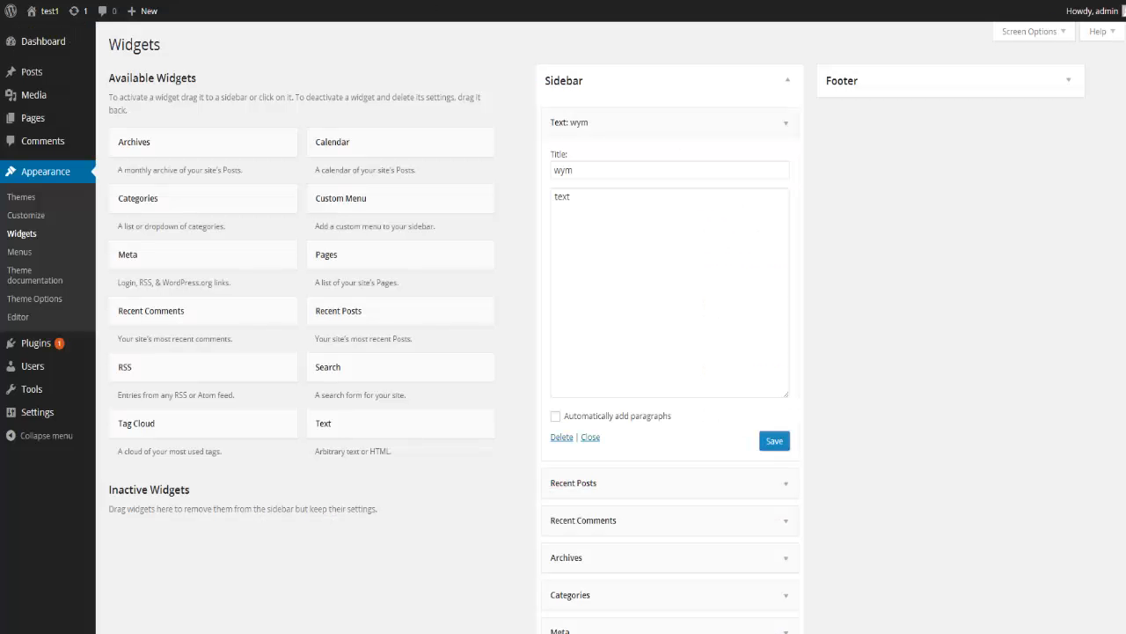
pyautogui.click(786, 123)
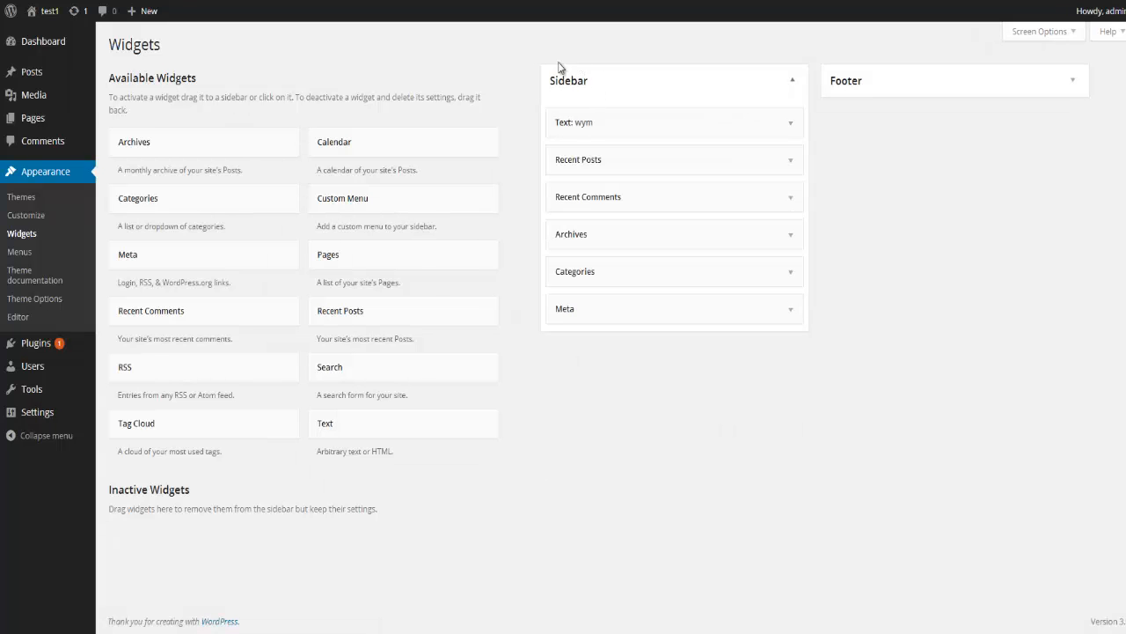
pyautogui.hotkey('ctrl', 'Tab')
pyautogui.scroll(-7, 827, 339)
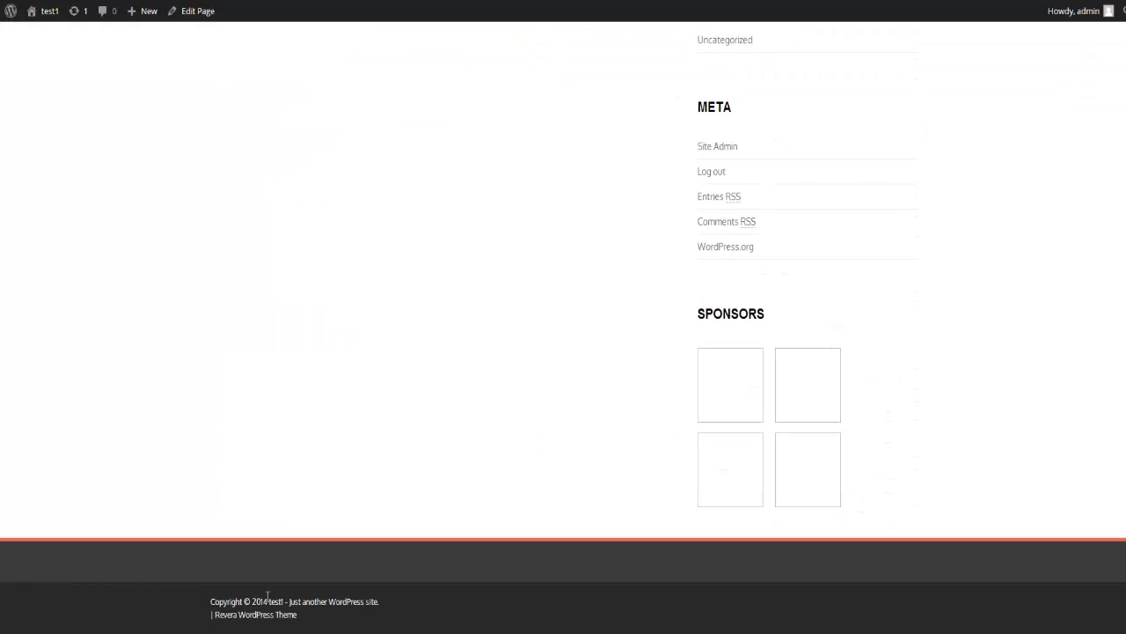
pyautogui.hotkey('ctrl', 'Tab')
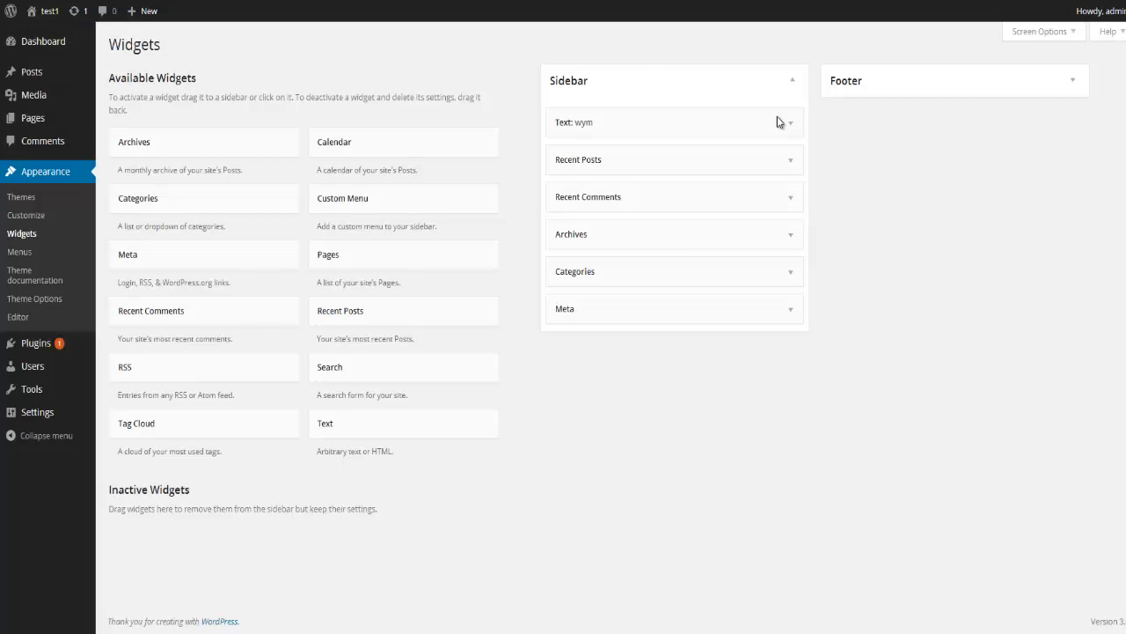
# Move the wym Text, Recent Posts and Recent Comments widgets from Sidebar to Footer and check the public contact us page
pyautogui.click(1071, 84)
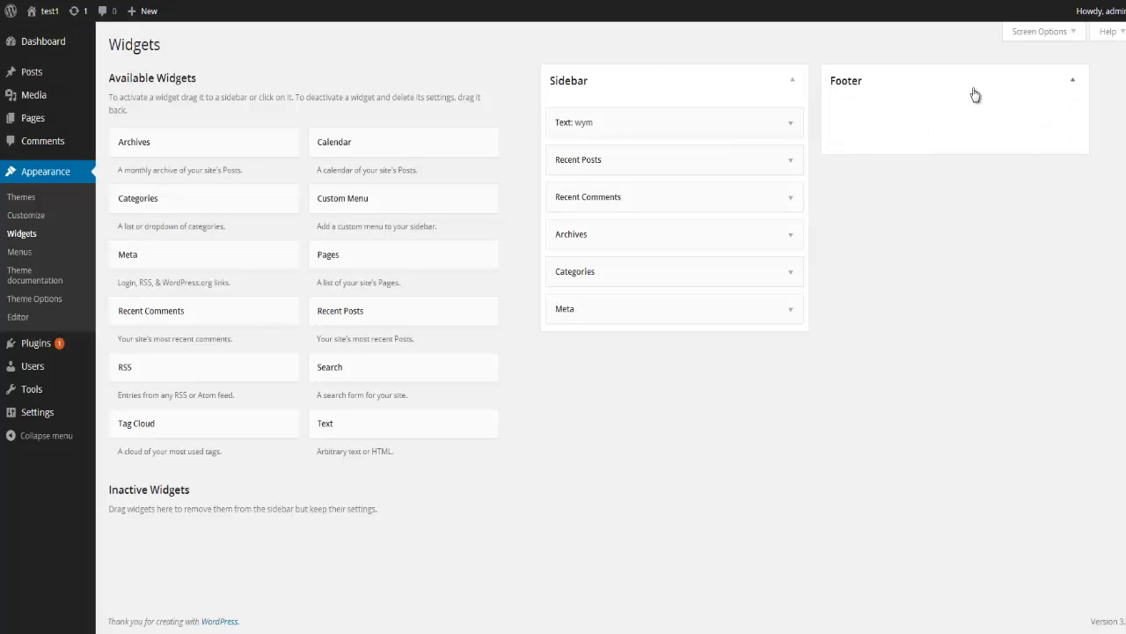
pyautogui.moveTo(604, 125); pyautogui.dragTo(890, 123)
pyautogui.moveTo(592, 129); pyautogui.dragTo(858, 145)
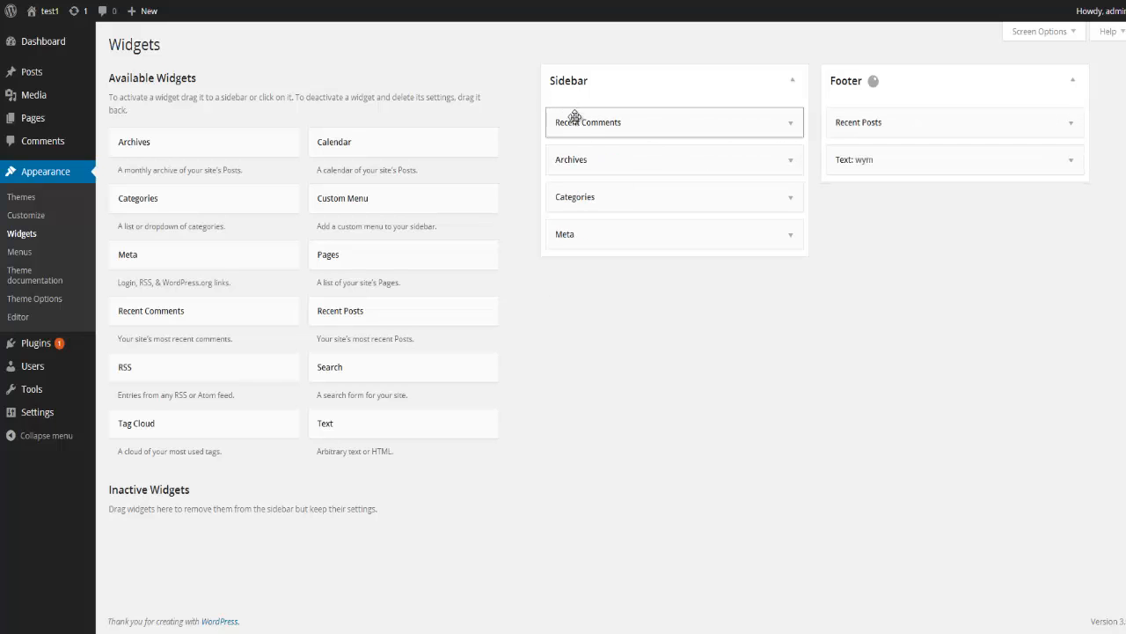
pyautogui.moveTo(692, 121); pyautogui.dragTo(886, 120)
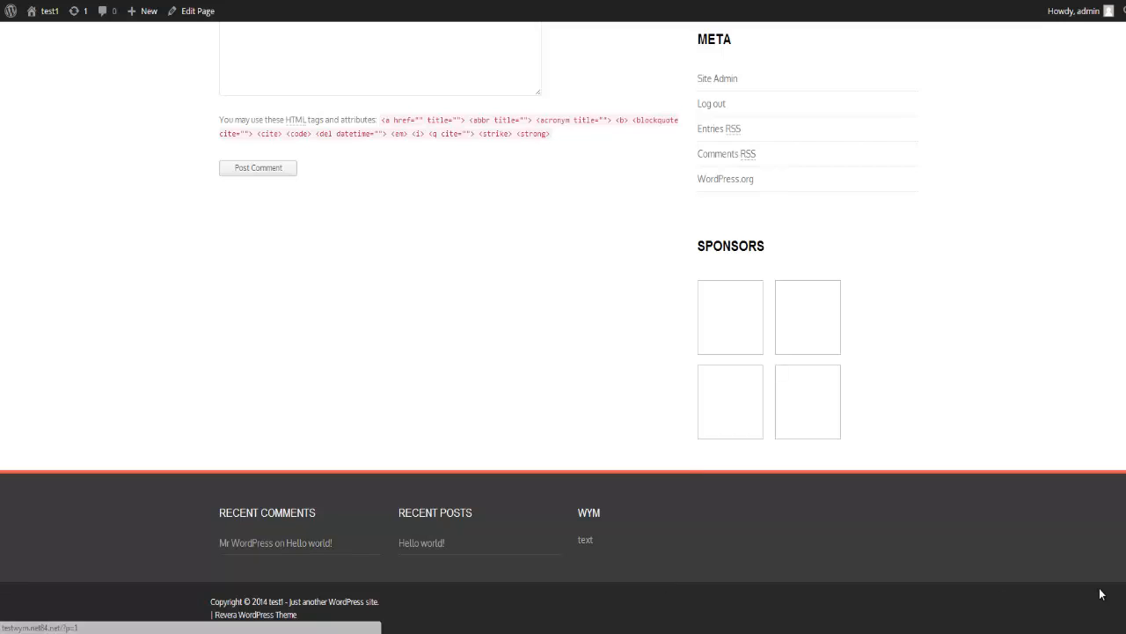
pyautogui.scroll(5, 692, 475)
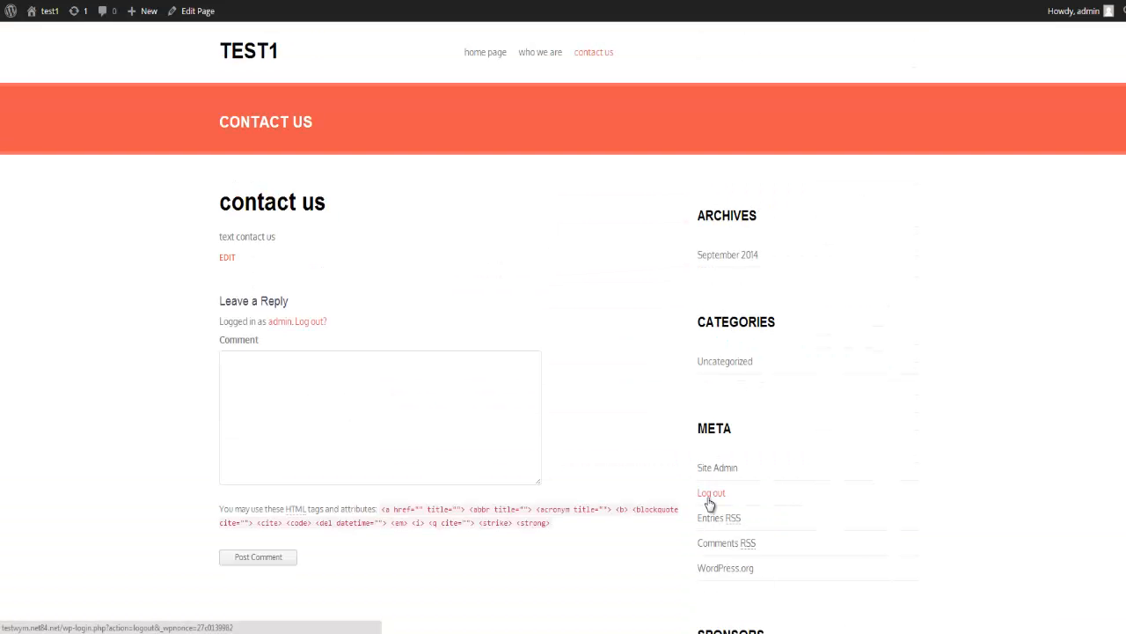
pyautogui.scroll(-5, 709, 503)
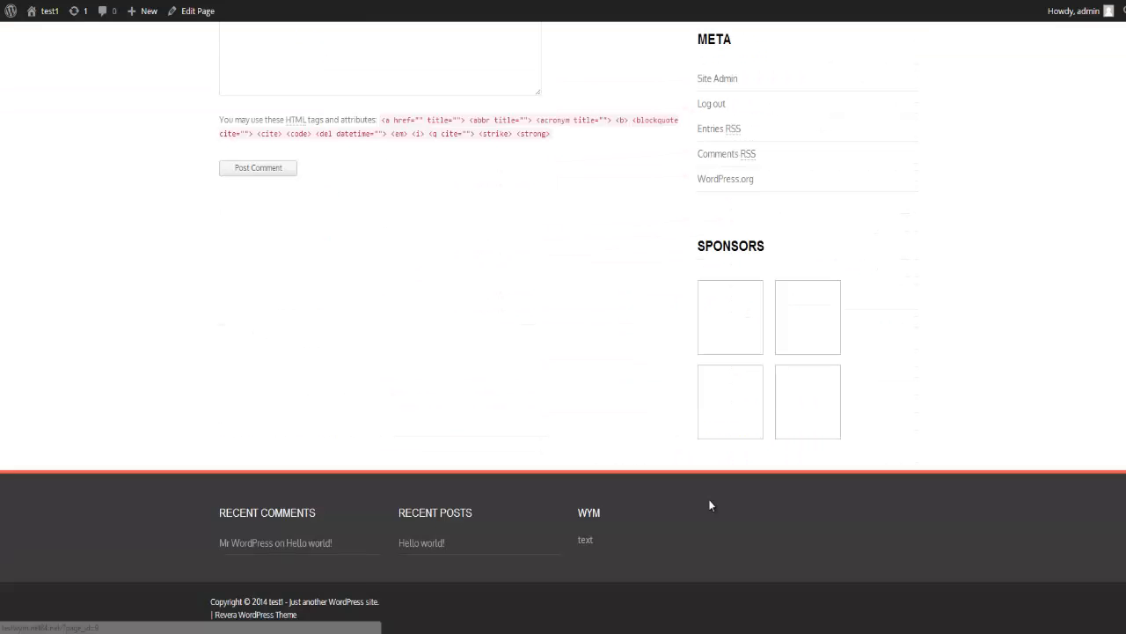
pyautogui.scroll(5, 749, 449)
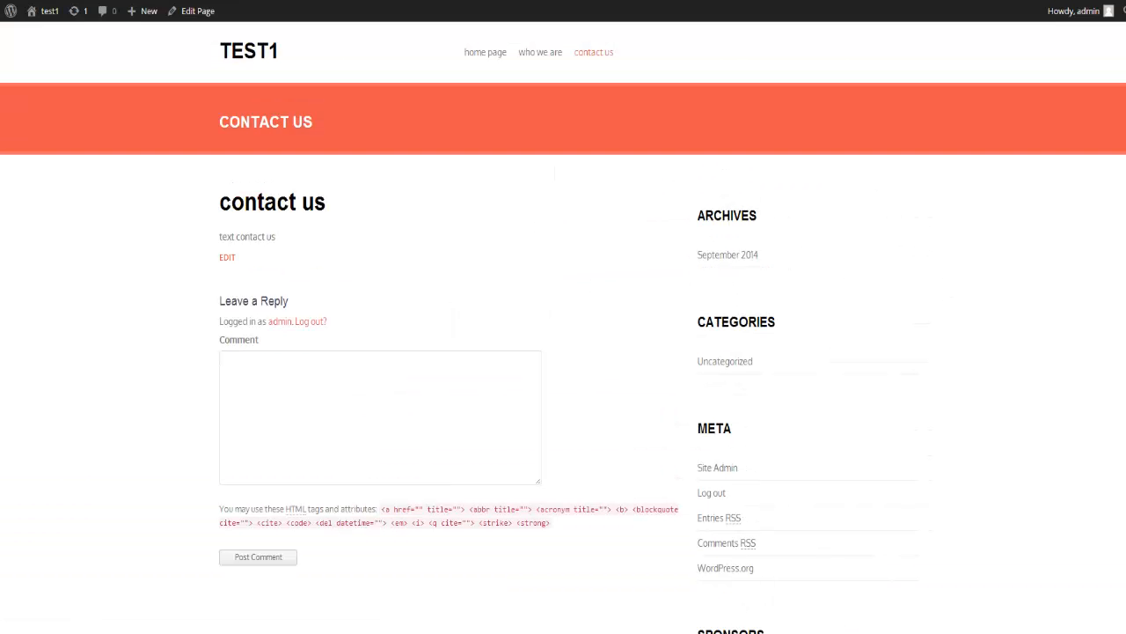
# Insert the WYM-logo-SR-perfekto-style-1 image at Medium size above the home page's text and update the page
pyautogui.click(483, 53)
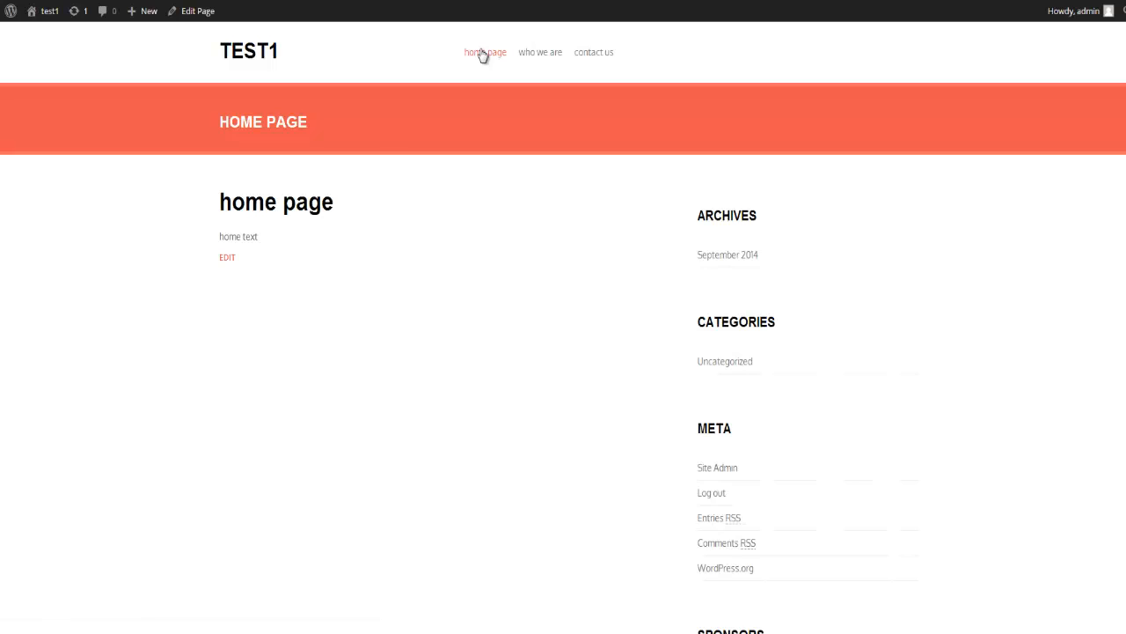
pyautogui.click(199, 13)
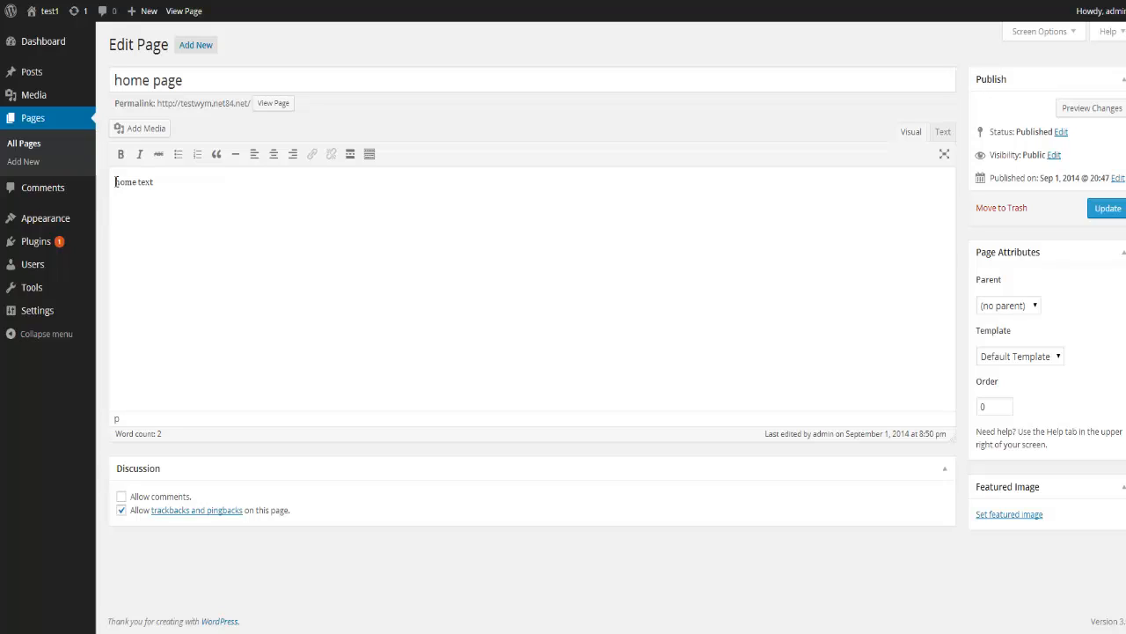
pyautogui.click(115, 181)
pyautogui.press('Return')
pyautogui.click(146, 130)
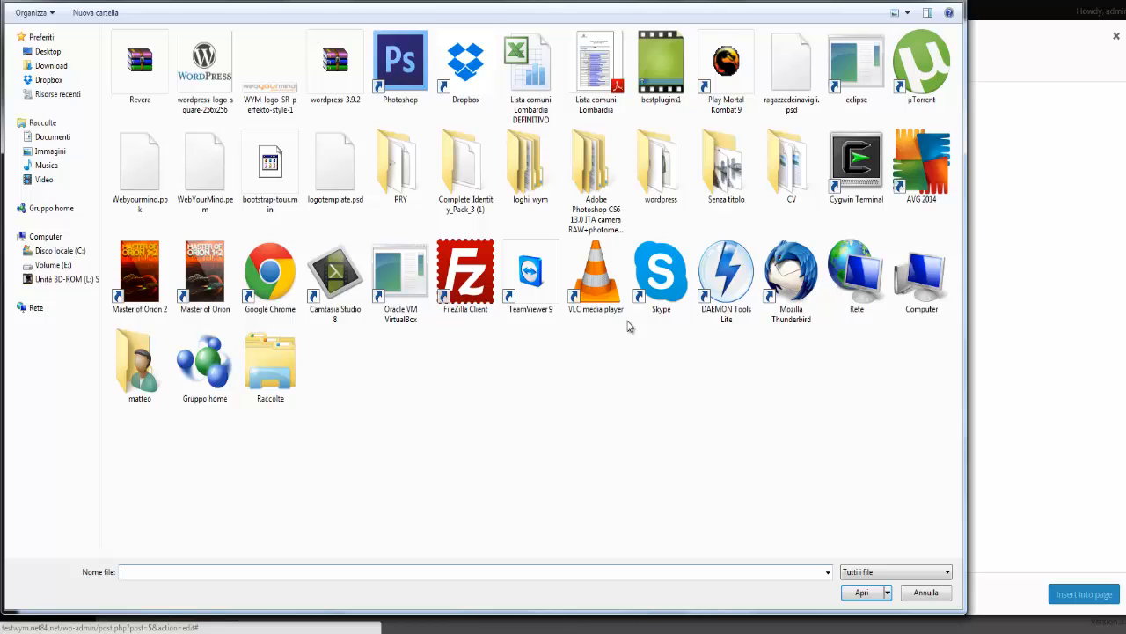
pyautogui.doubleClick(264, 95)
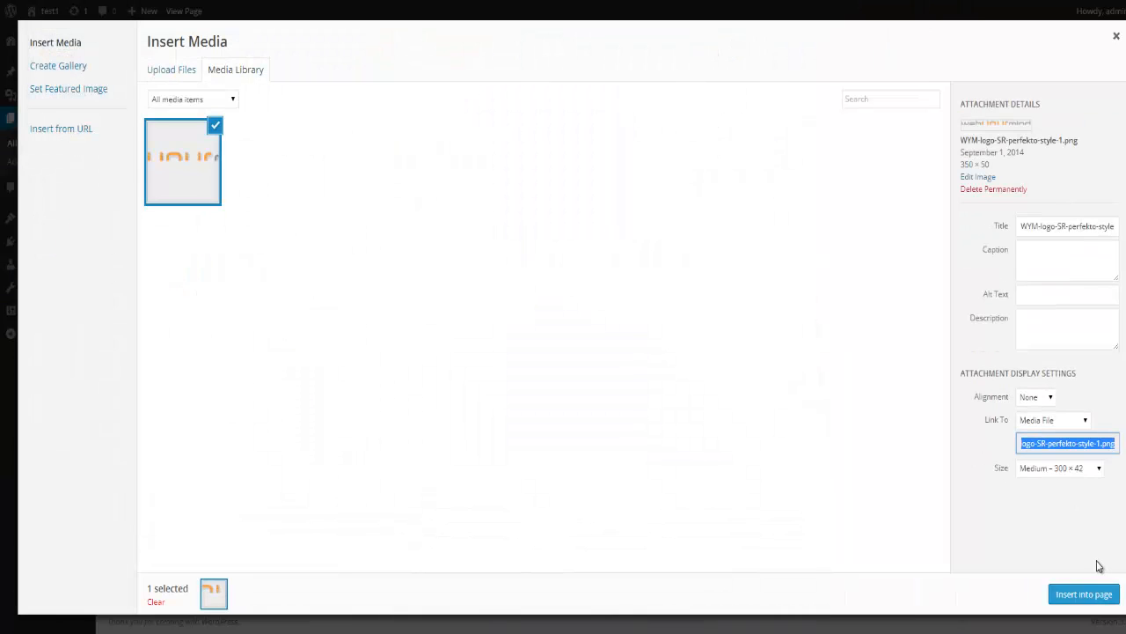
pyautogui.click(1075, 604)
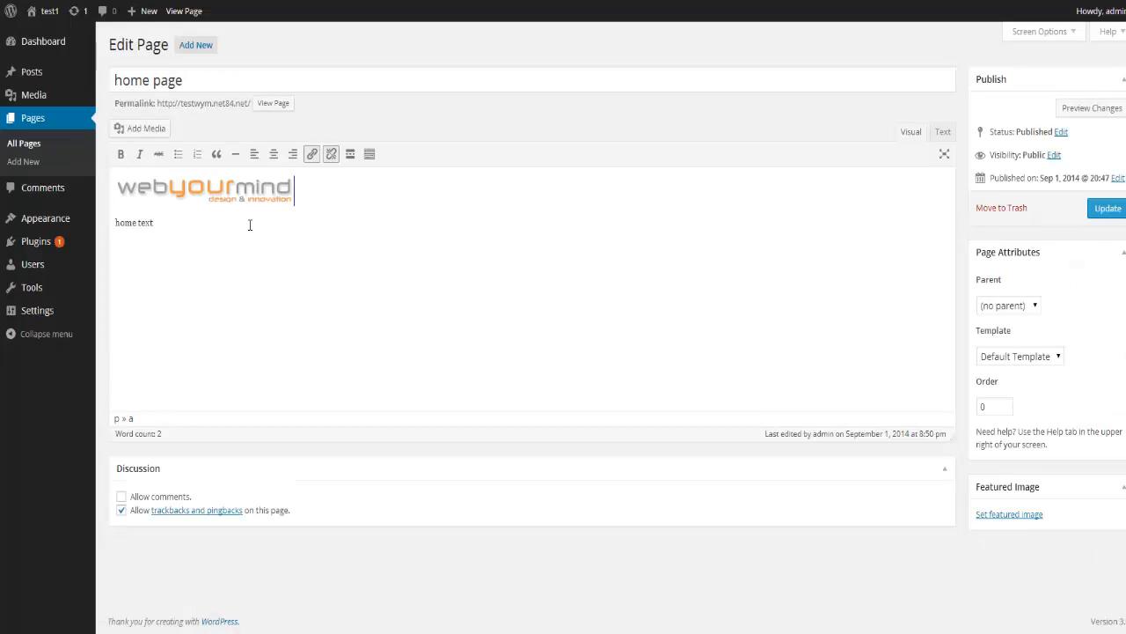
pyautogui.click(1109, 209)
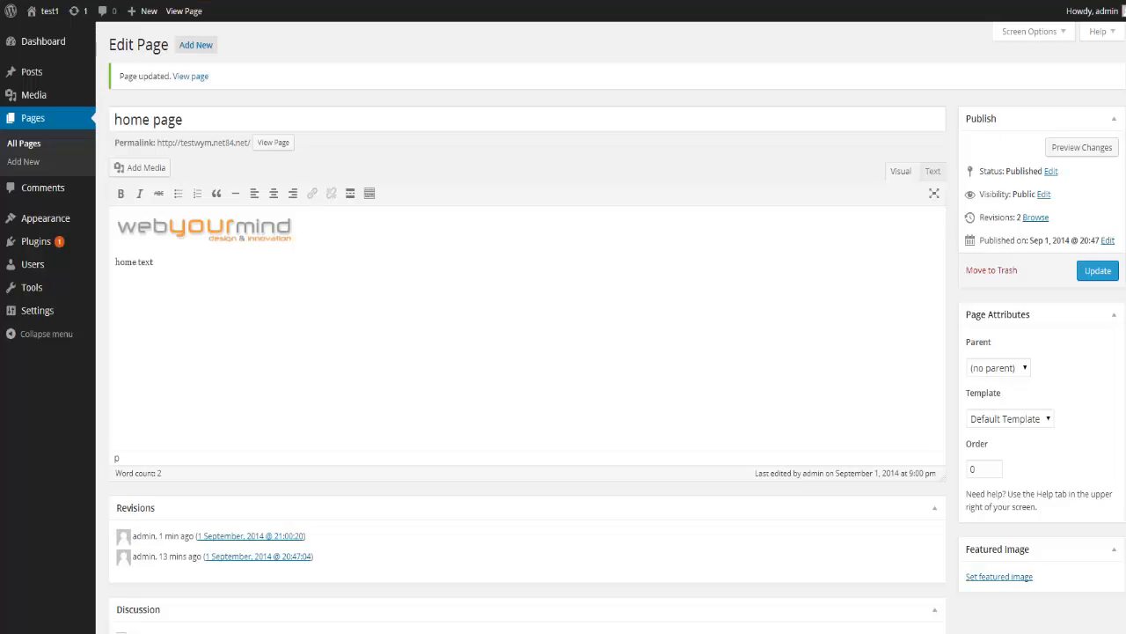
# Open the public site in a new tab and view the updated home page
pyautogui.moveTo(44, 13)
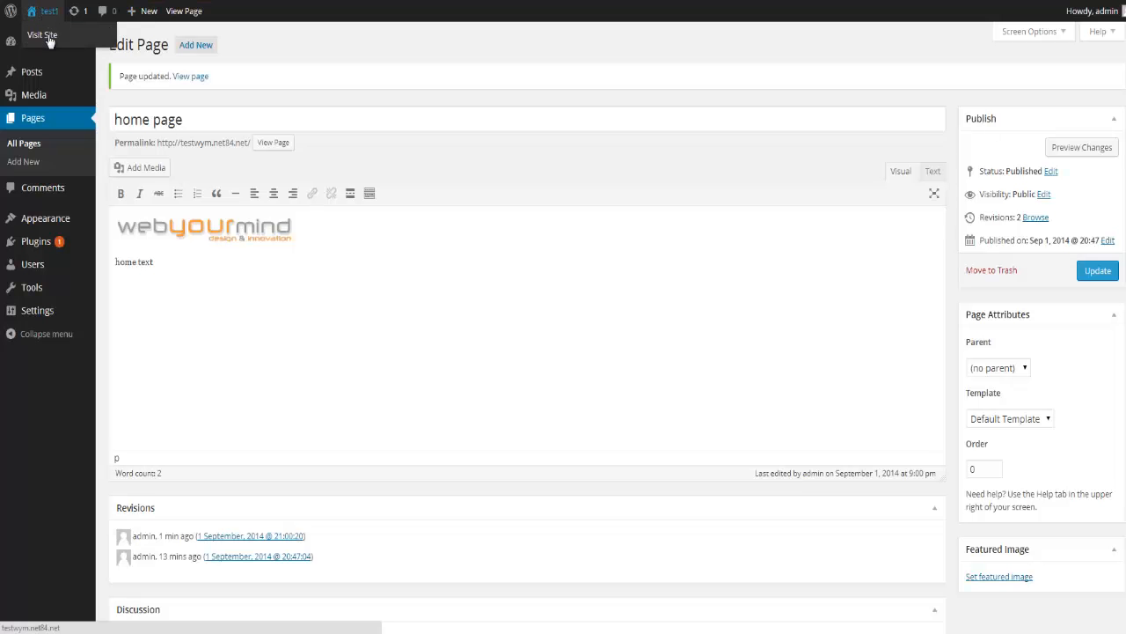
pyautogui.rightClick(46, 36)
pyautogui.click(114, 42)
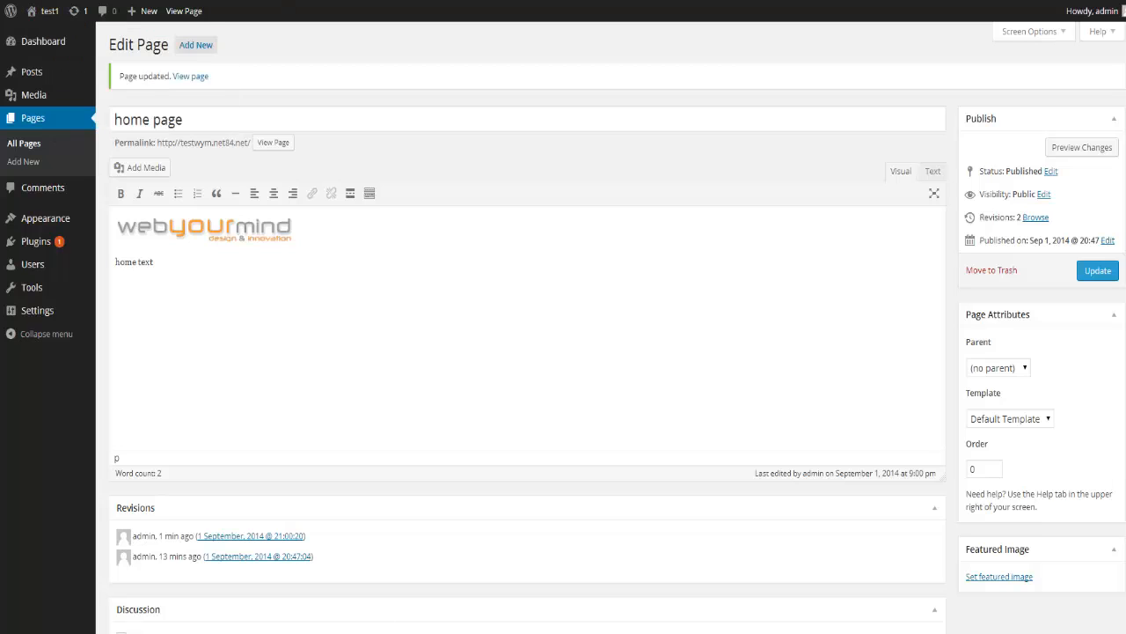
pyautogui.click(612, 0)
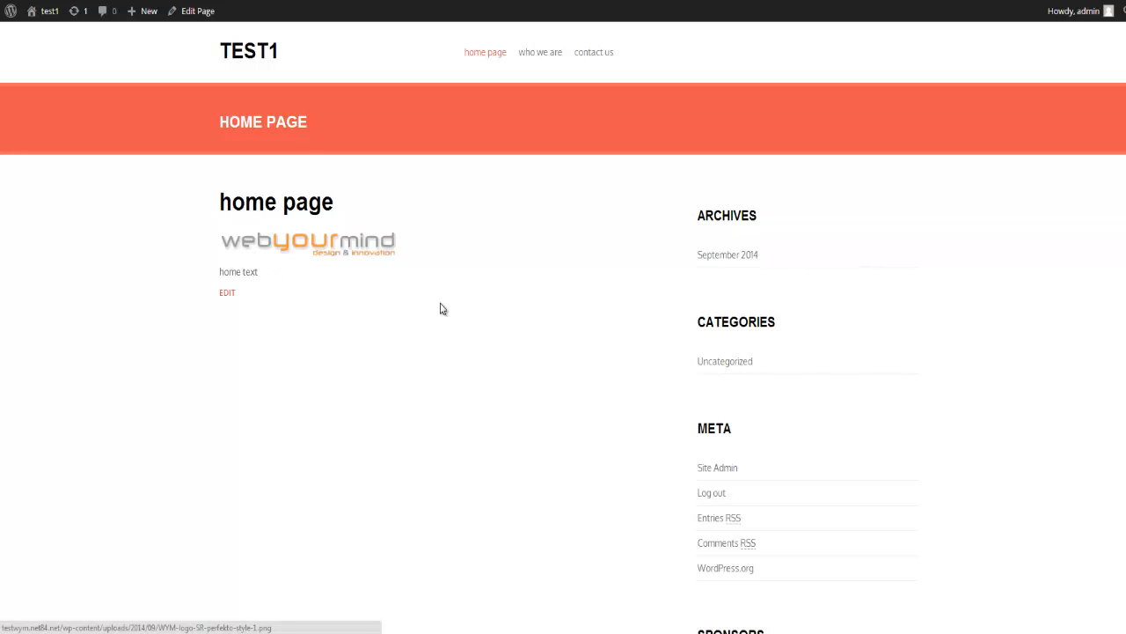
pyautogui.scroll(-5, 447, 325)
pyautogui.scroll(3, 447, 328)
pyautogui.scroll(2, 447, 328)
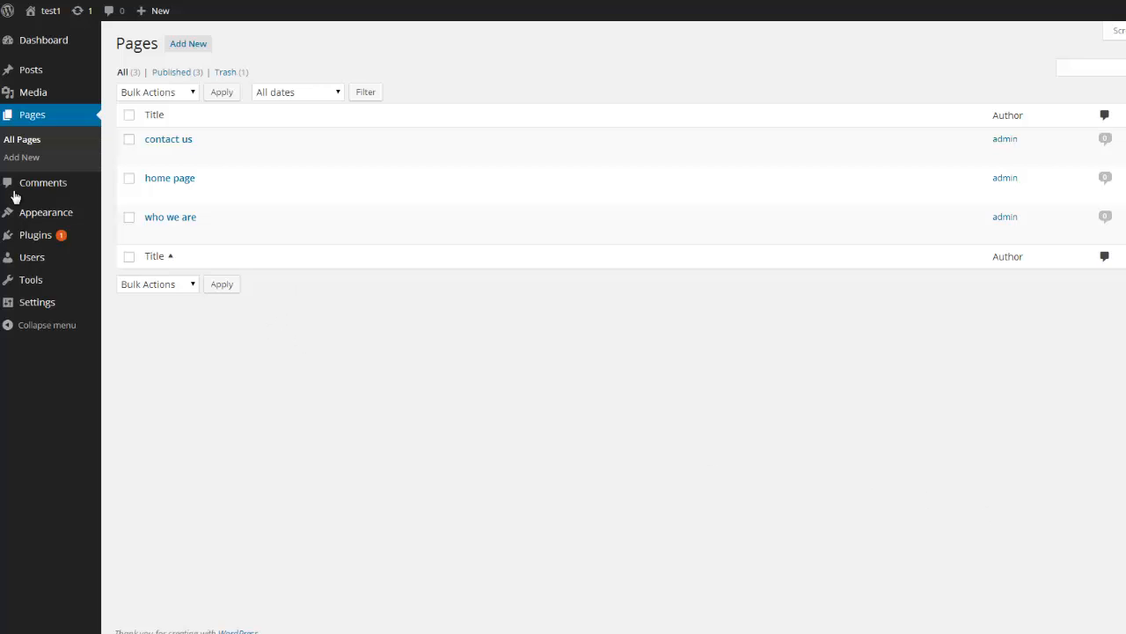
# Open the home page for editing from the page list to view its content and template
pyautogui.moveTo(49, 220)
pyautogui.moveTo(164, 186)
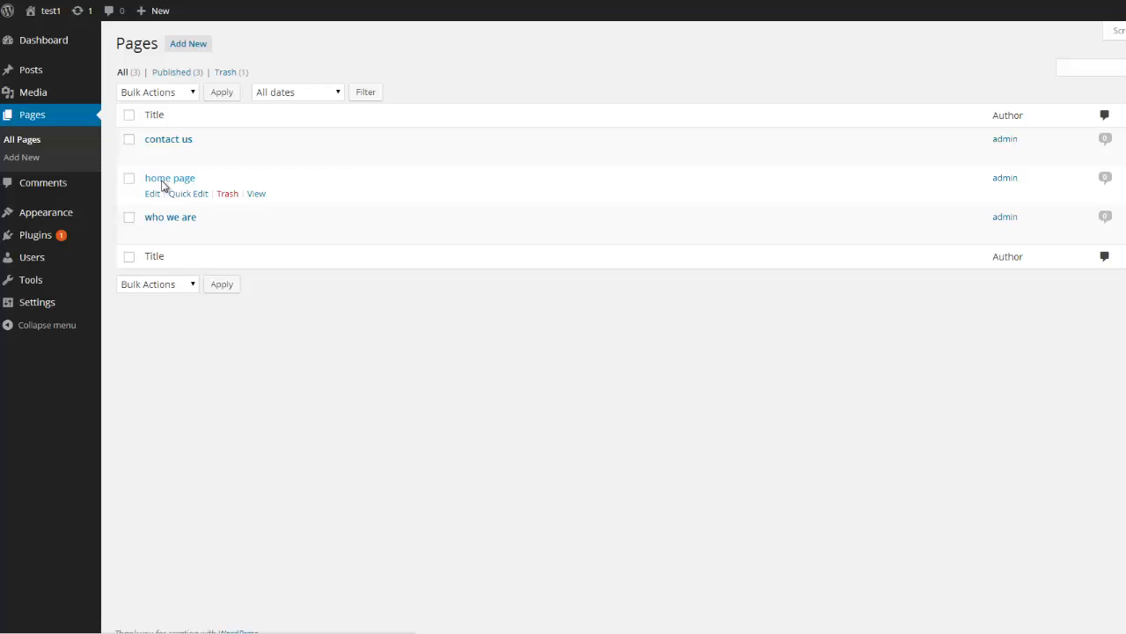
pyautogui.click(163, 182)
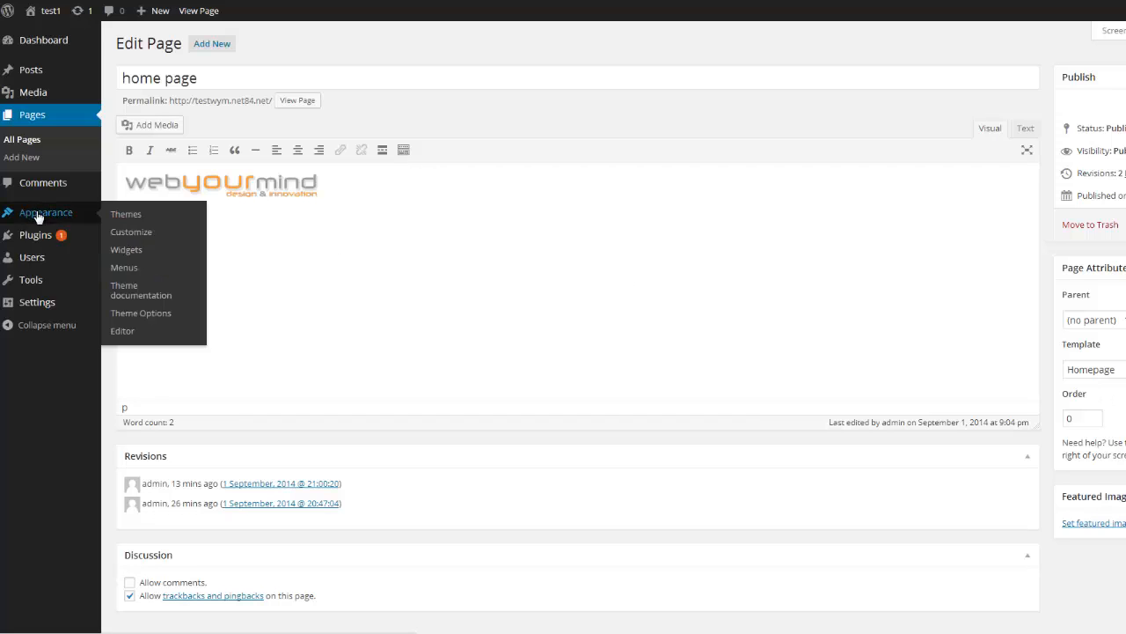
# Review the theme's Homepage, Homepage widgets and Banner Settings options, and view the slider, widgets and projects on the public front page
pyautogui.click(147, 311)
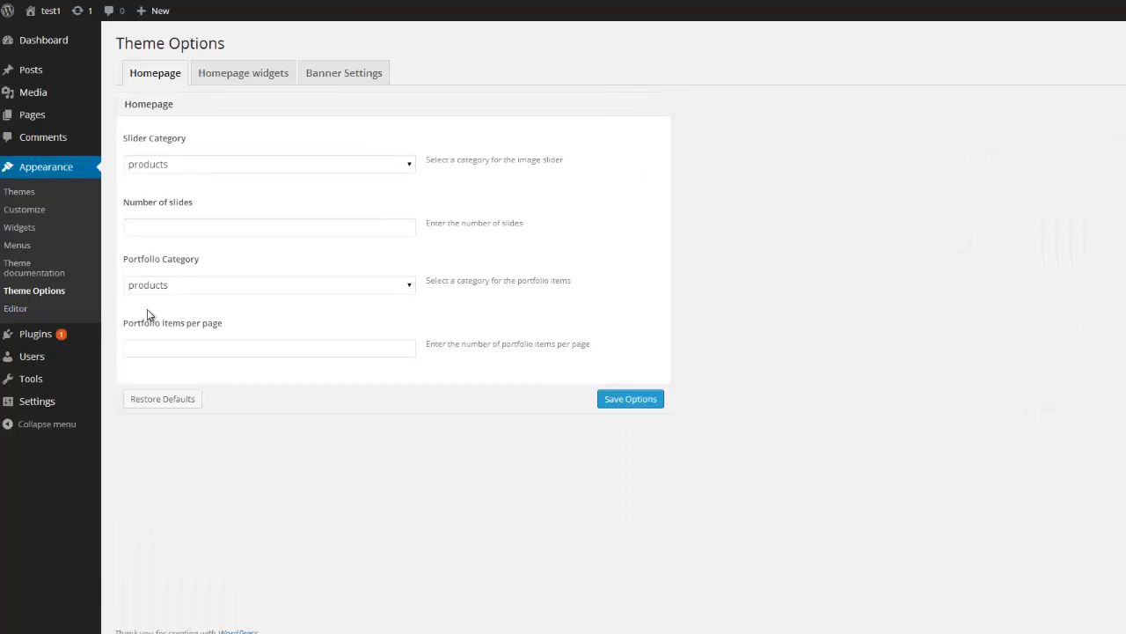
pyautogui.click(237, 78)
pyautogui.click(352, 77)
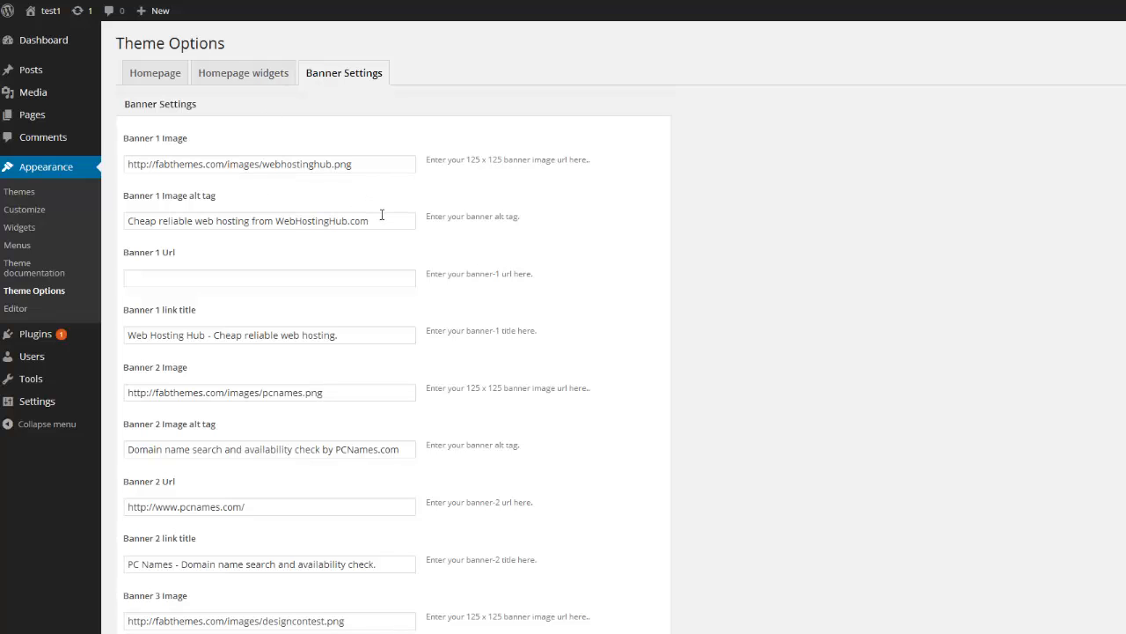
pyautogui.scroll(-3, 382, 216)
pyautogui.scroll(3, 382, 216)
pyautogui.click(154, 75)
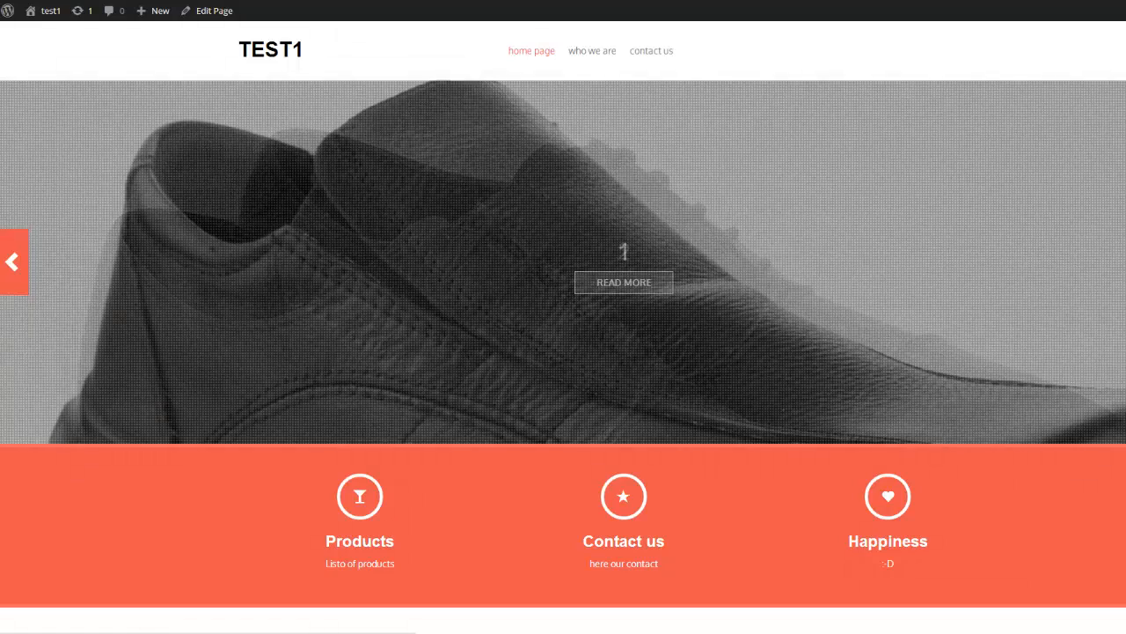
pyautogui.scroll(-3, 818, 332)
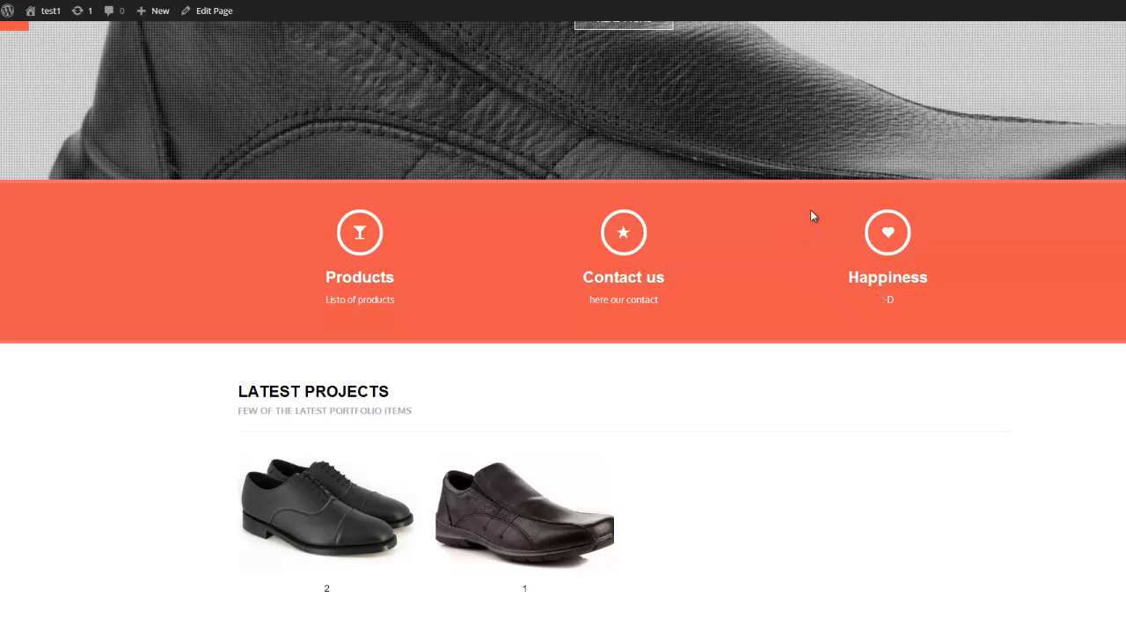
# Review the slider, widgets, latest projects, latest articles and footer sections on the public front page
pyautogui.scroll(2, 930, 308)
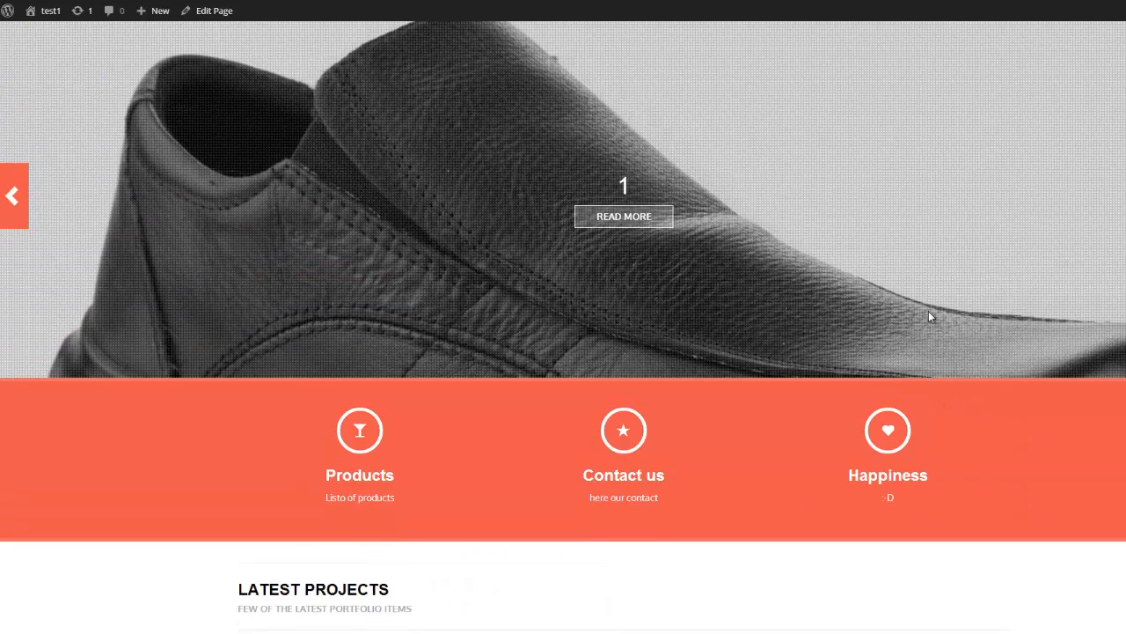
pyautogui.scroll(1, 931, 316)
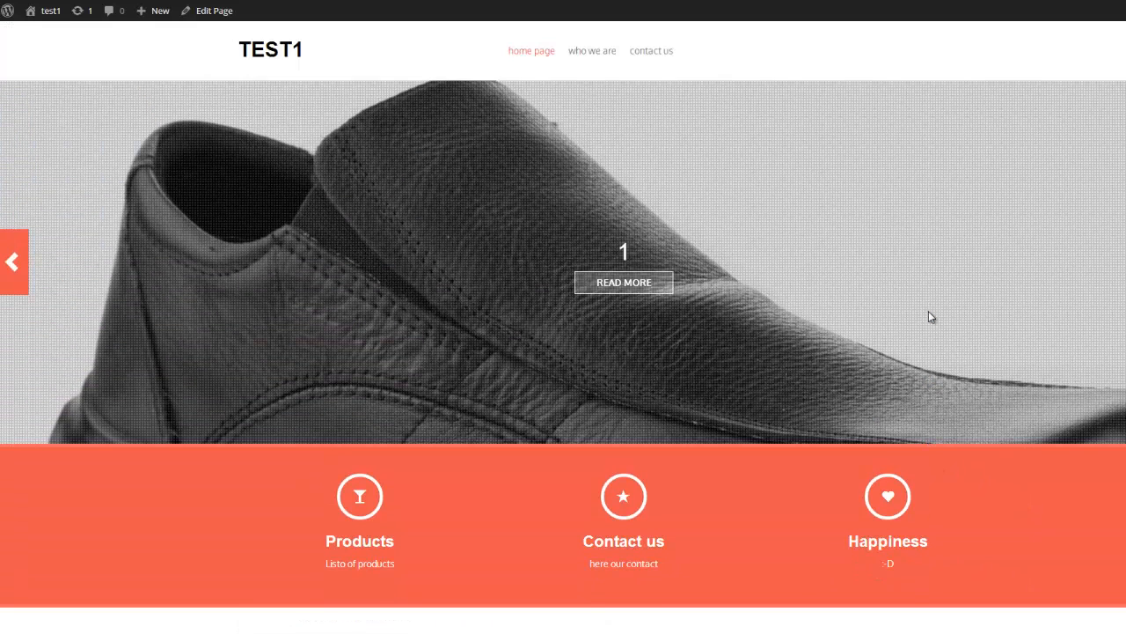
pyautogui.scroll(-3, 931, 317)
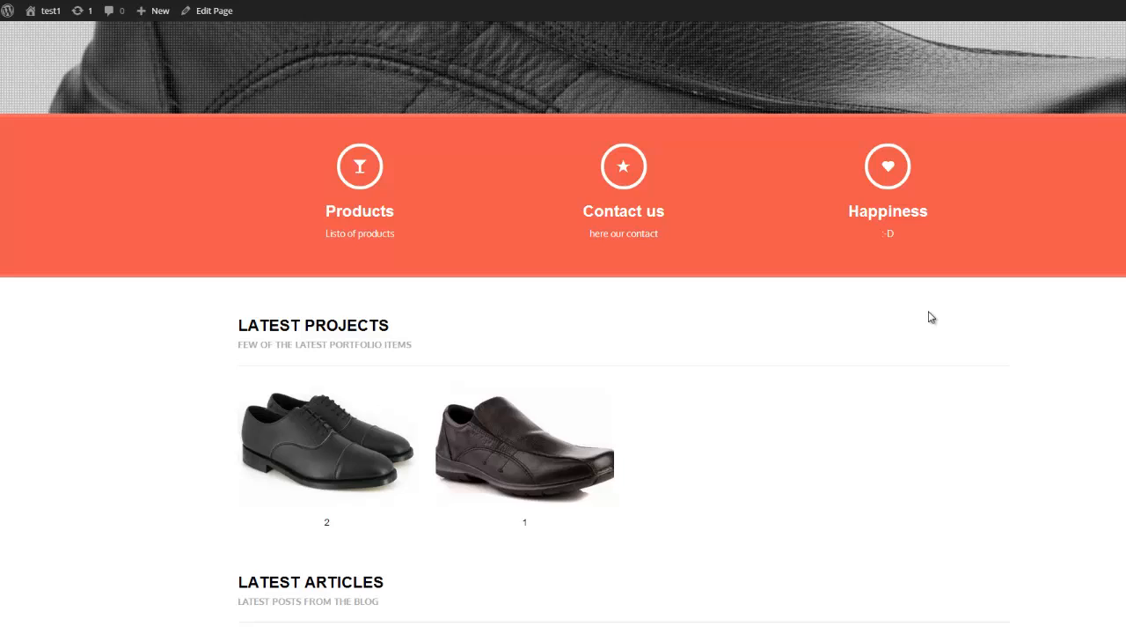
pyautogui.scroll(-2, 932, 318)
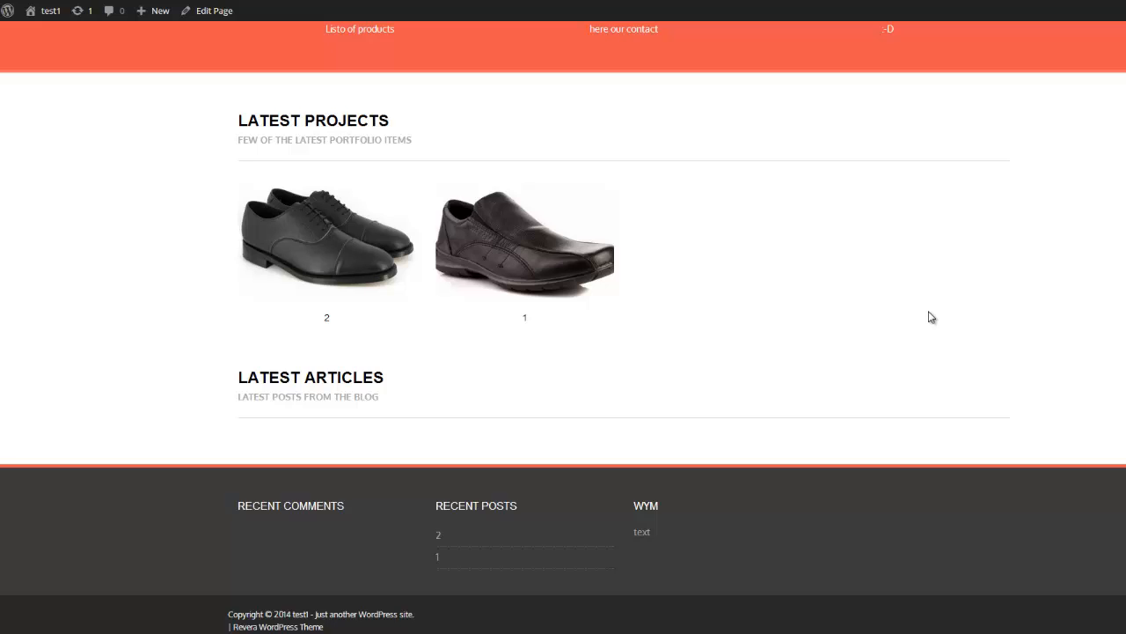
pyautogui.scroll(3, 932, 317)
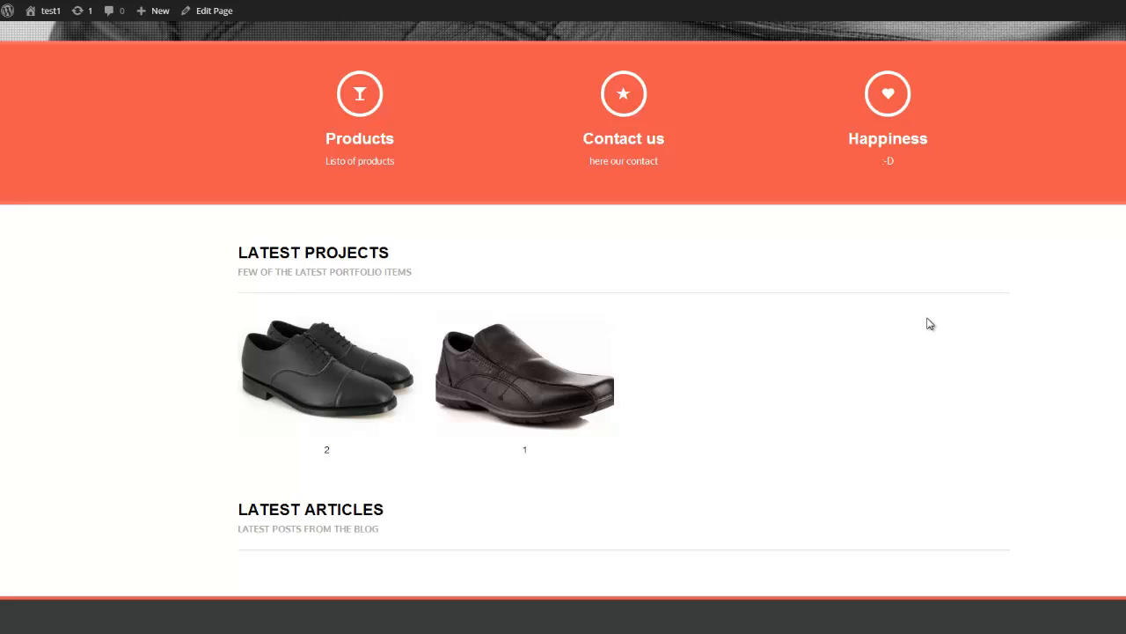
pyautogui.click(236, 0)
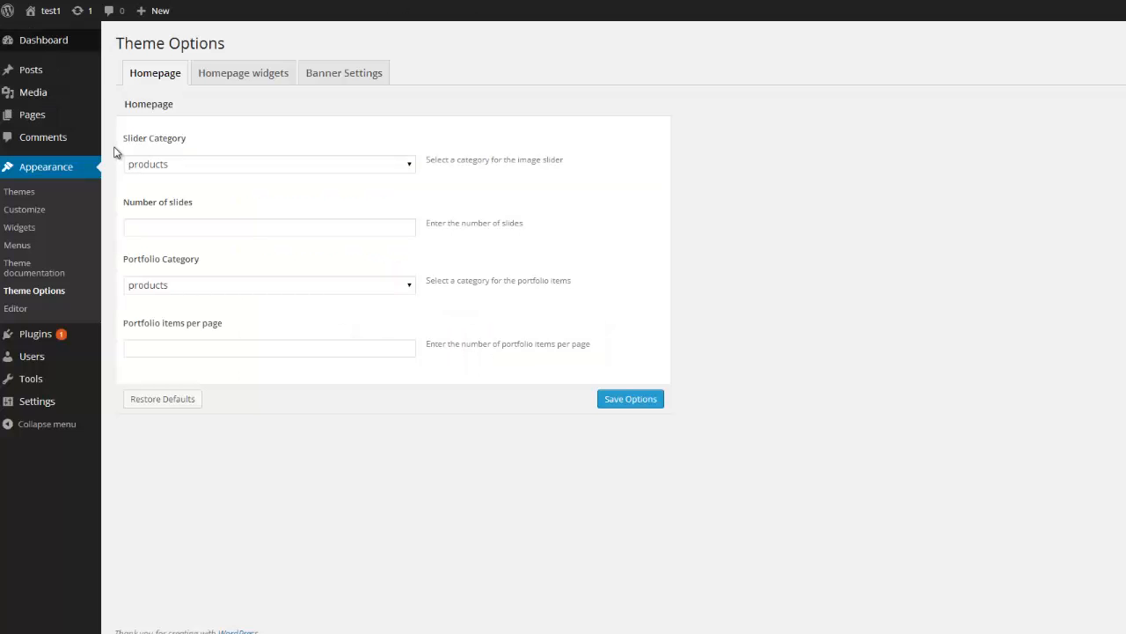
pyautogui.moveTo(47, 120)
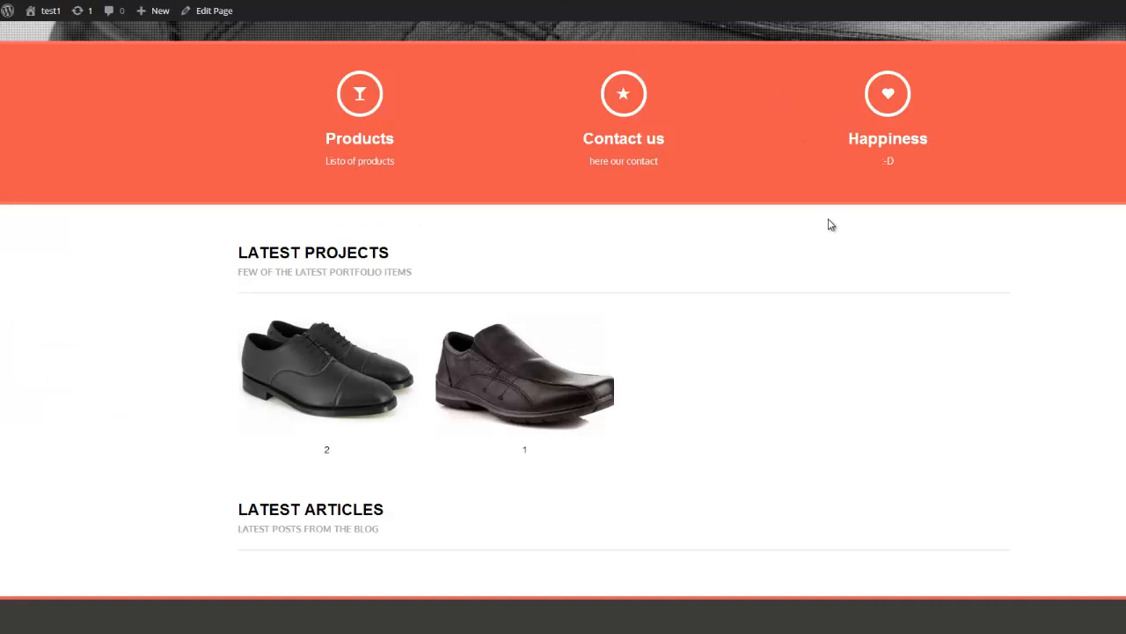
# View the who we are and contact us pages on the public site, and return to the home page
pyautogui.scroll(5, 831, 227)
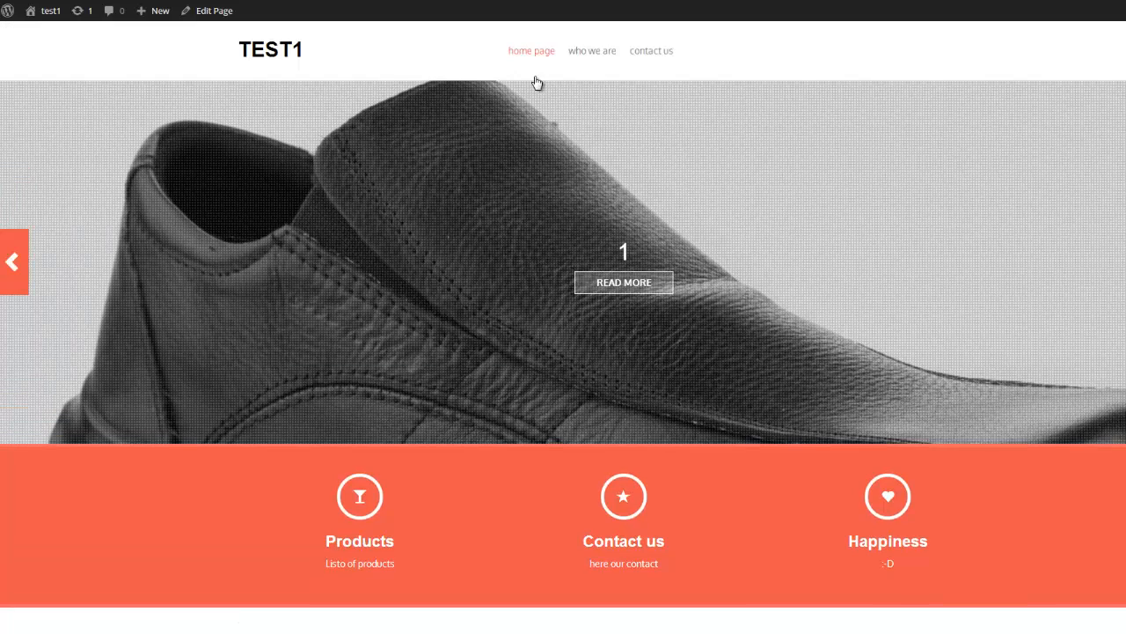
pyautogui.click(595, 53)
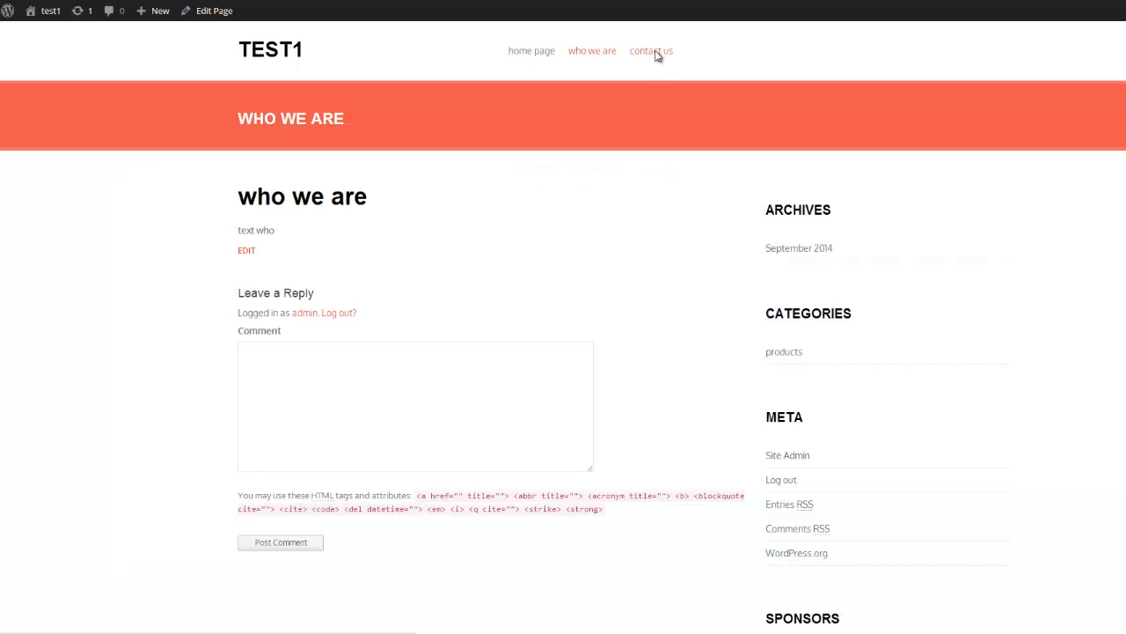
pyautogui.click(657, 54)
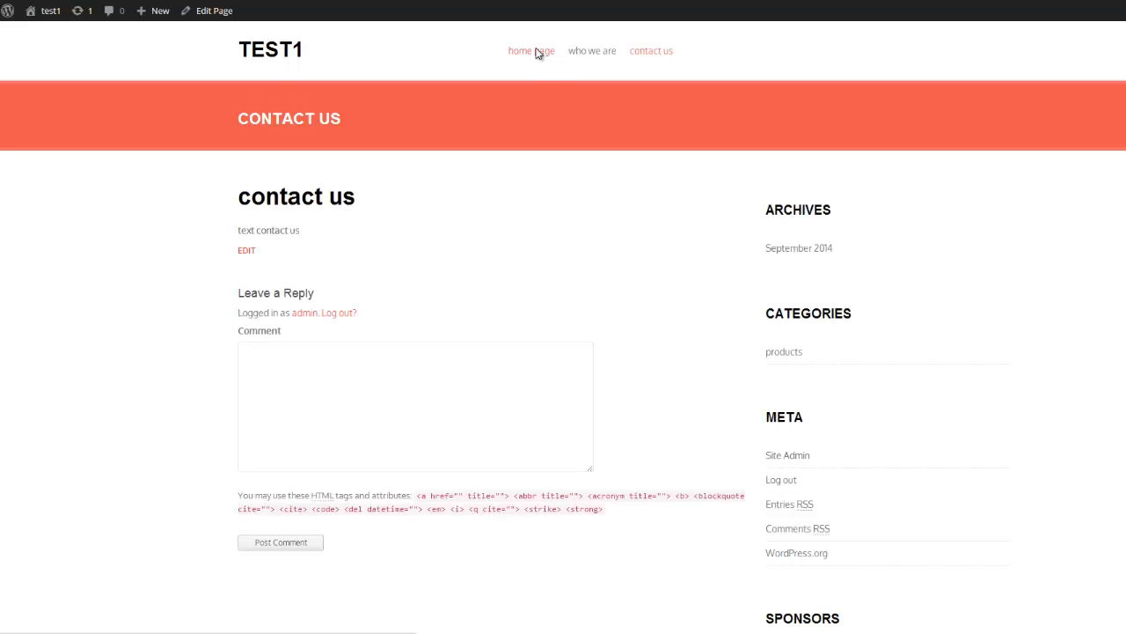
pyautogui.click(539, 53)
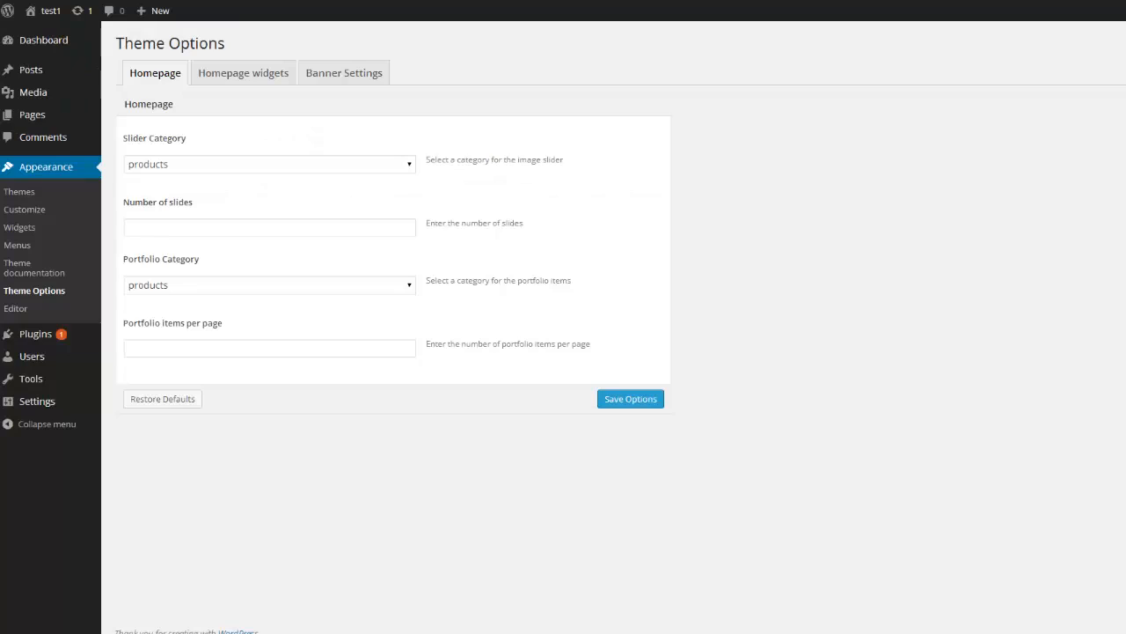
# Add a new post category named News in the site's admin area
pyautogui.moveTo(38, 118)
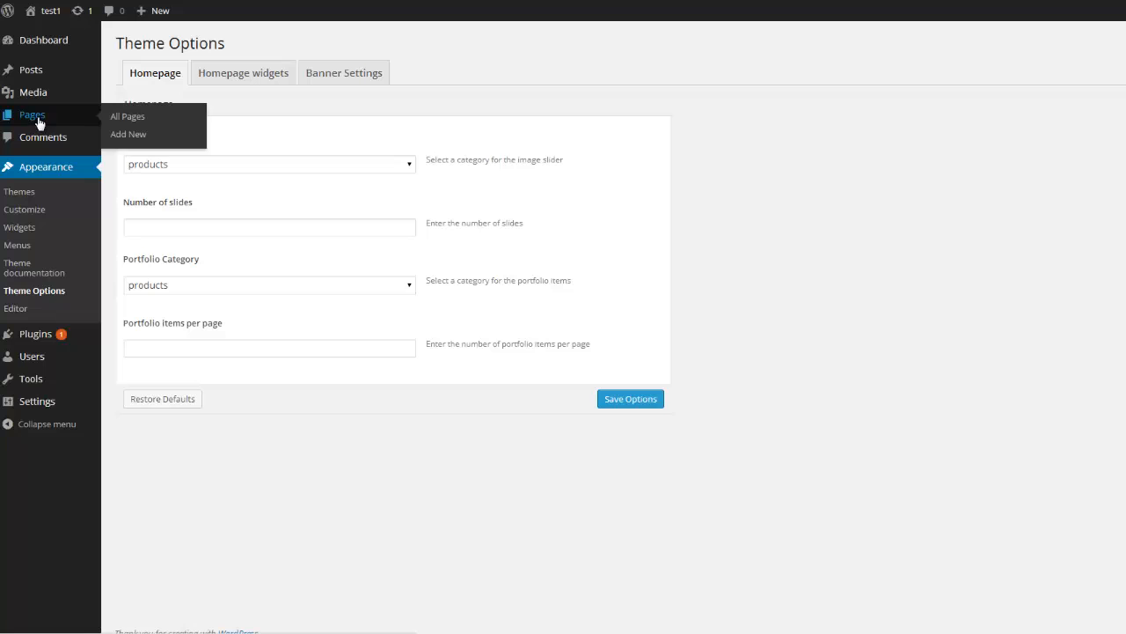
pyautogui.moveTo(51, 77)
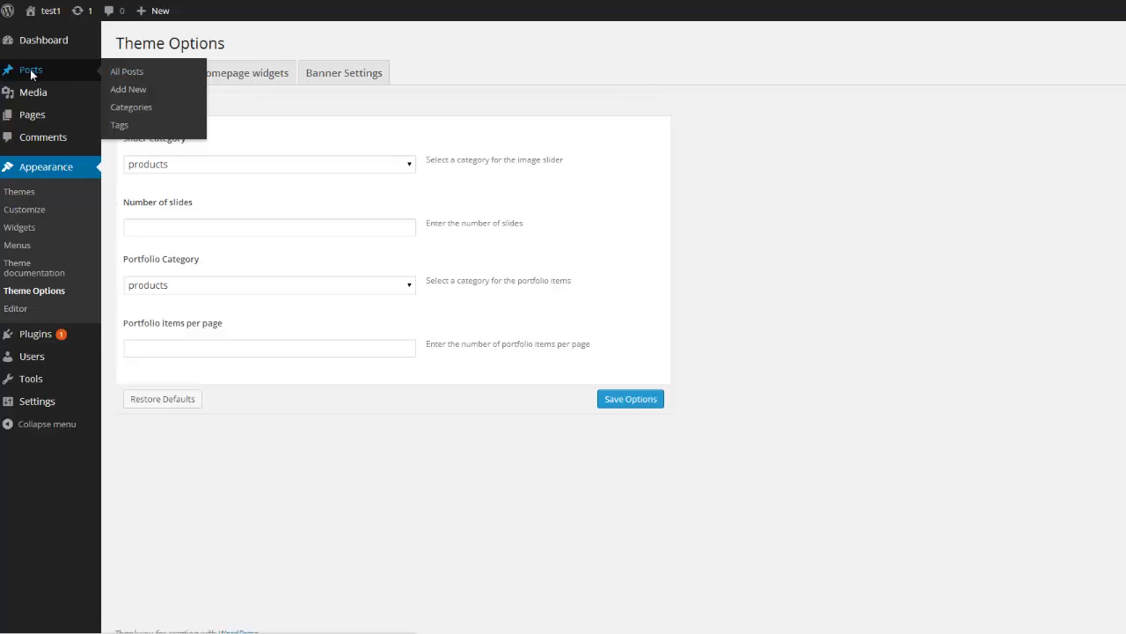
pyautogui.click(31, 72)
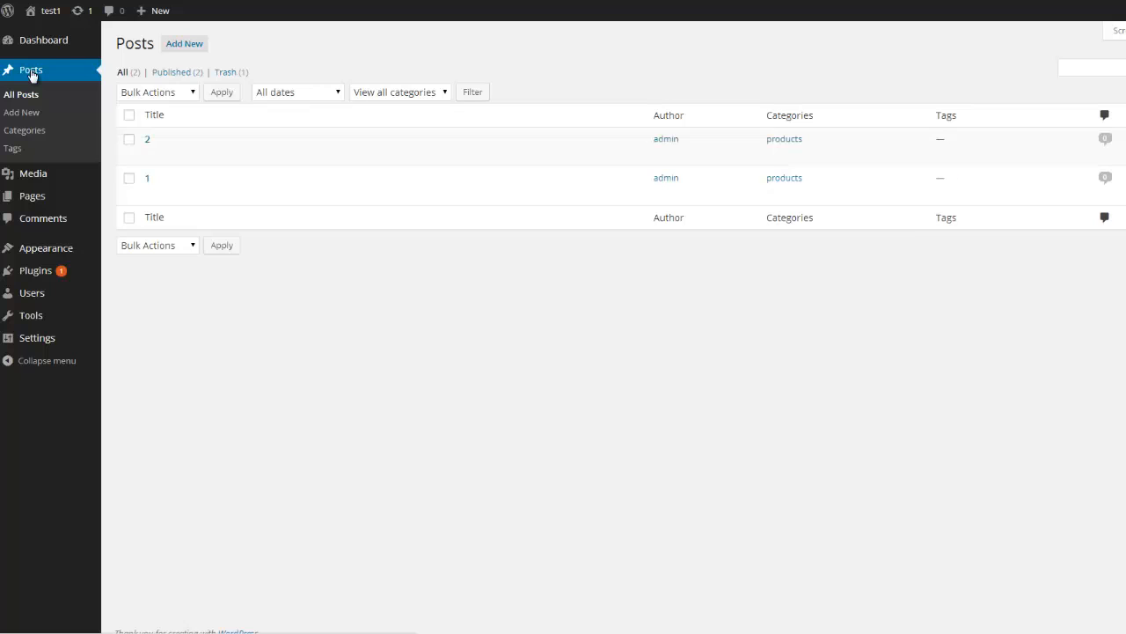
pyautogui.click(36, 137)
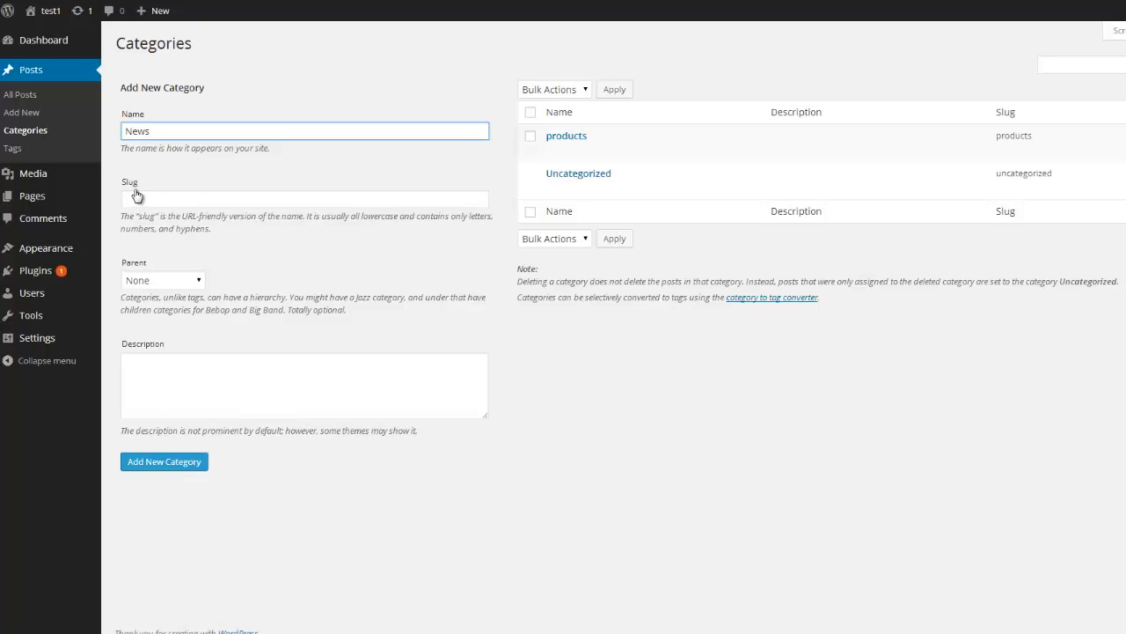
pyautogui.click(170, 467)
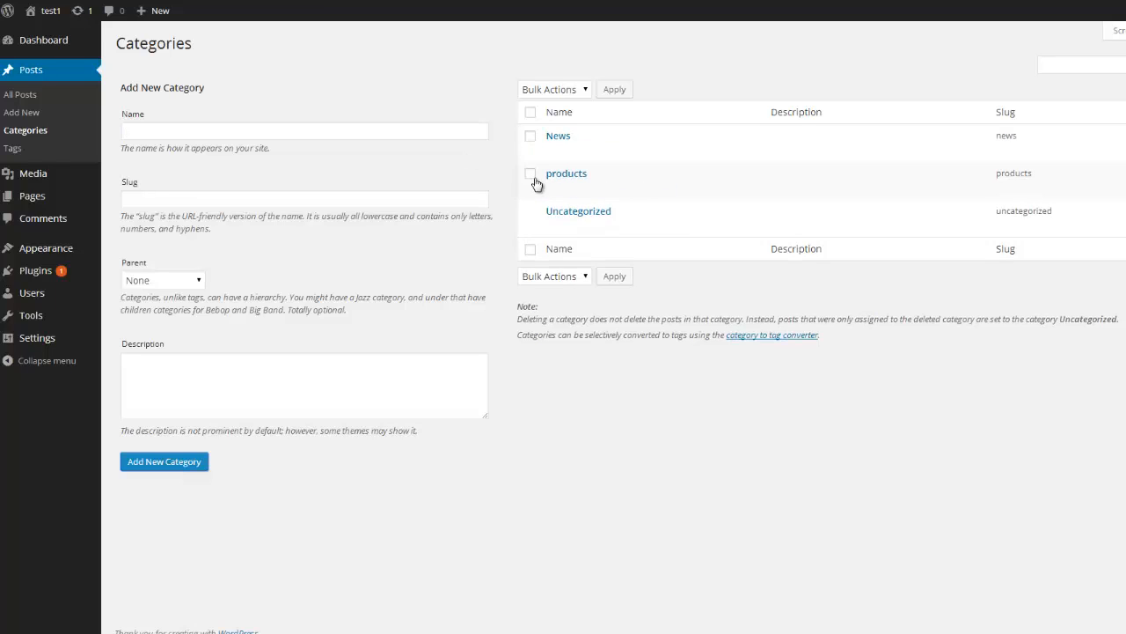
# Create a new post titled "new offer september" with "text" as its body
pyautogui.click(29, 115)
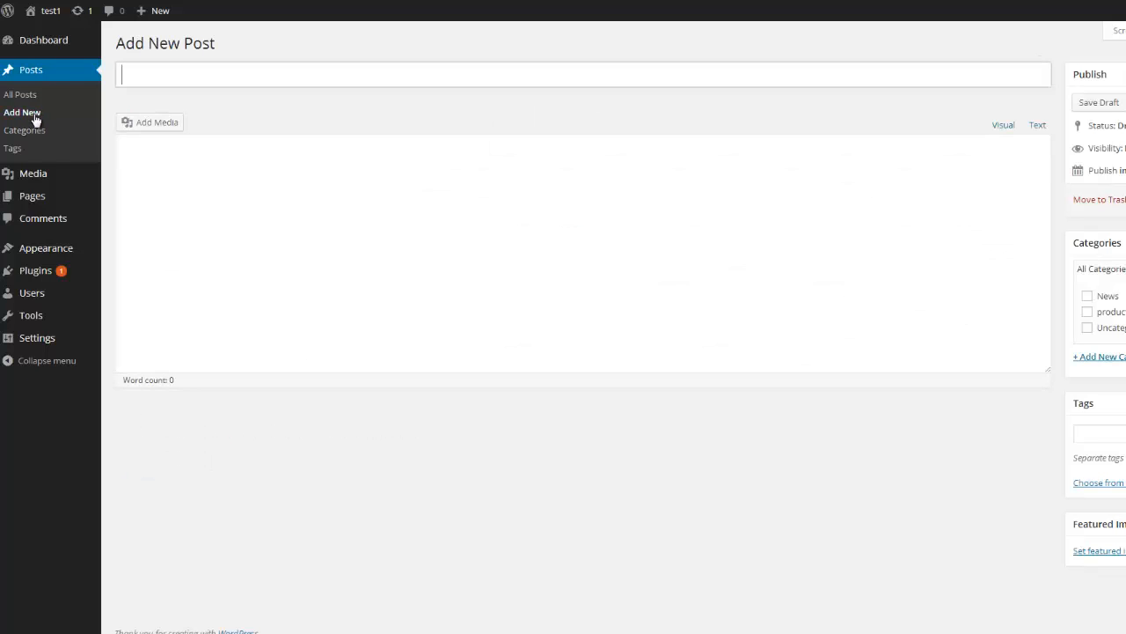
pyautogui.click(199, 76)
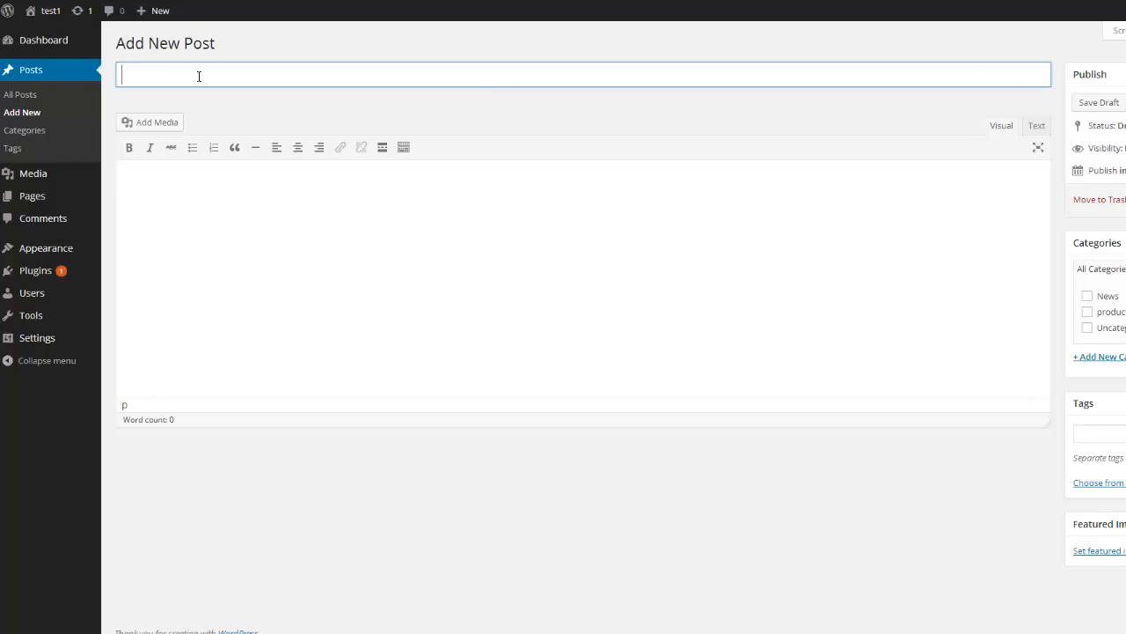
pyautogui.write('new offer september')
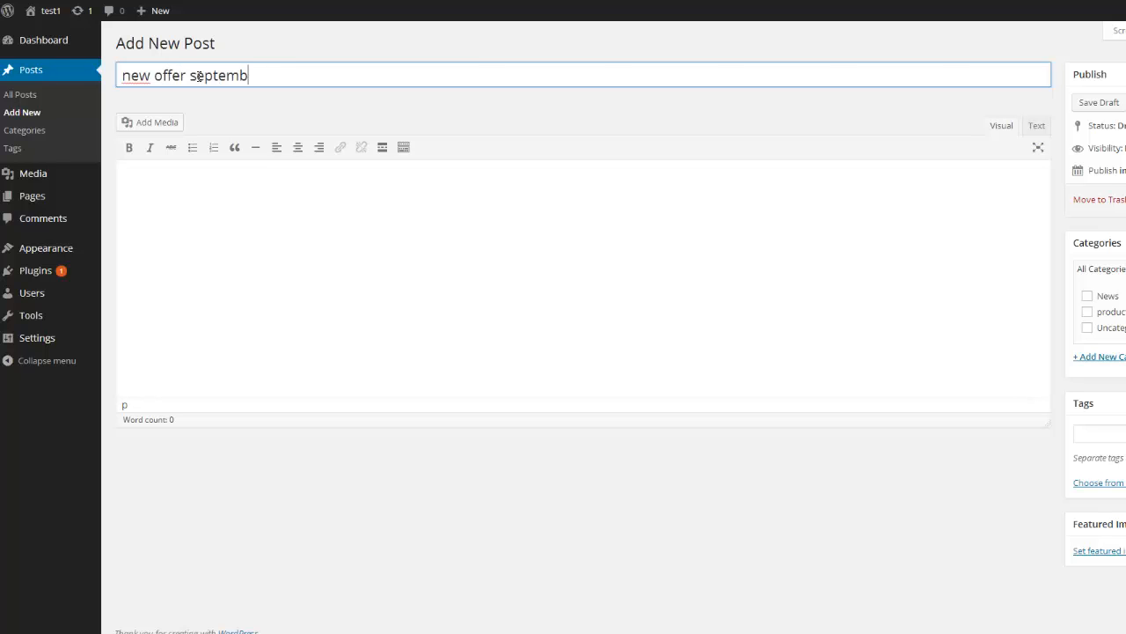
pyautogui.click(198, 178)
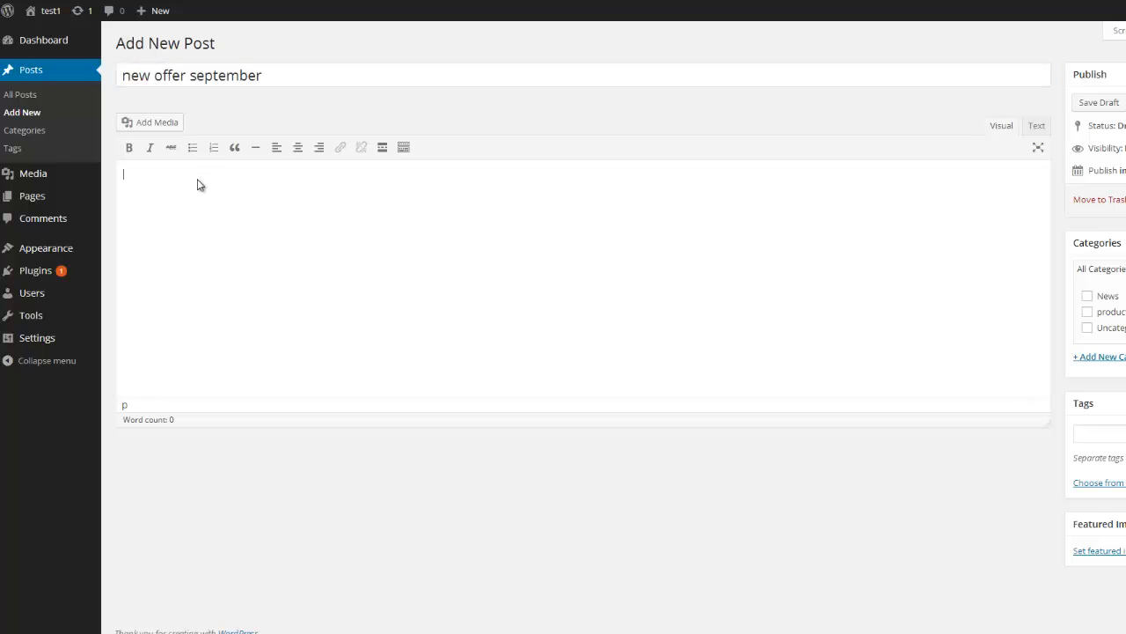
pyautogui.write('text')
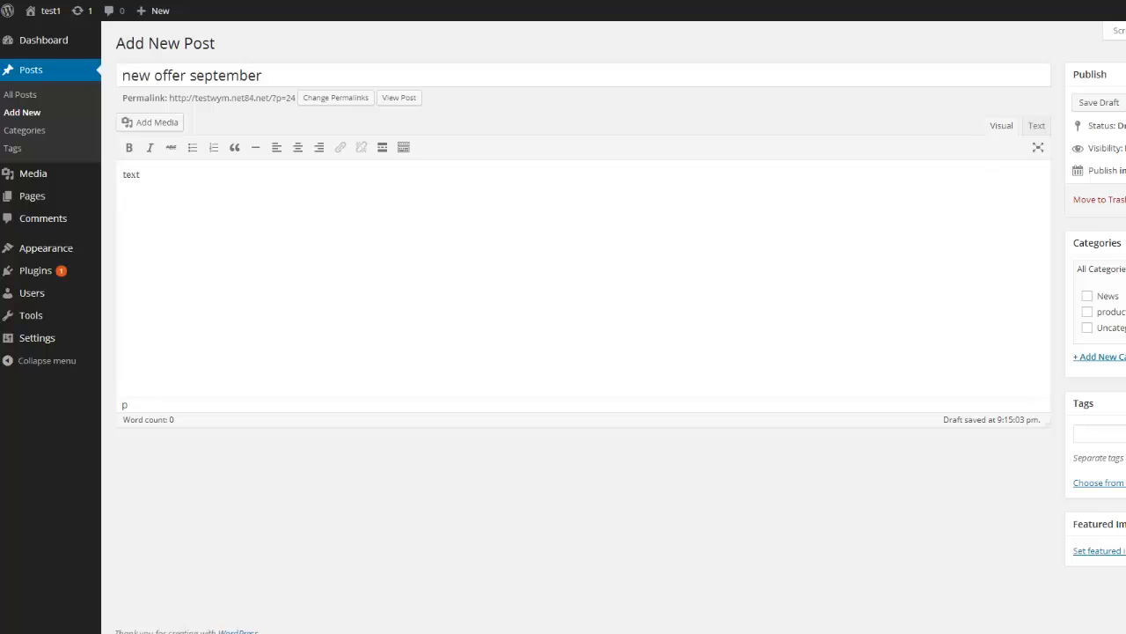
# Set the black lace-up shoes image as the post's featured image, and publish the post in the News category
pyautogui.click(1111, 553)
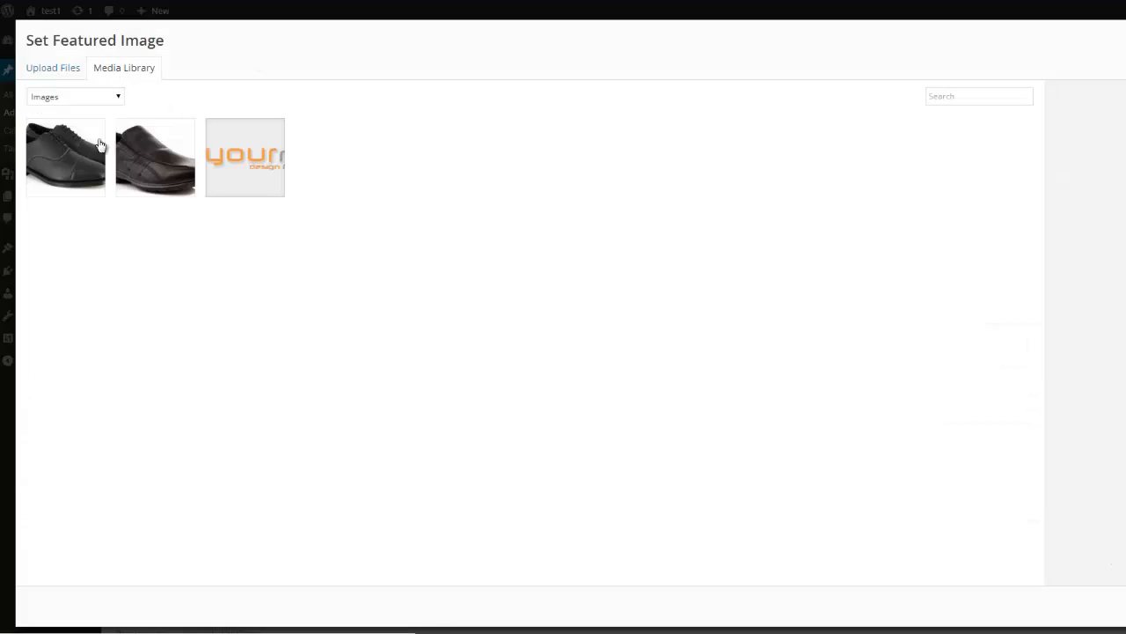
pyautogui.click(83, 164)
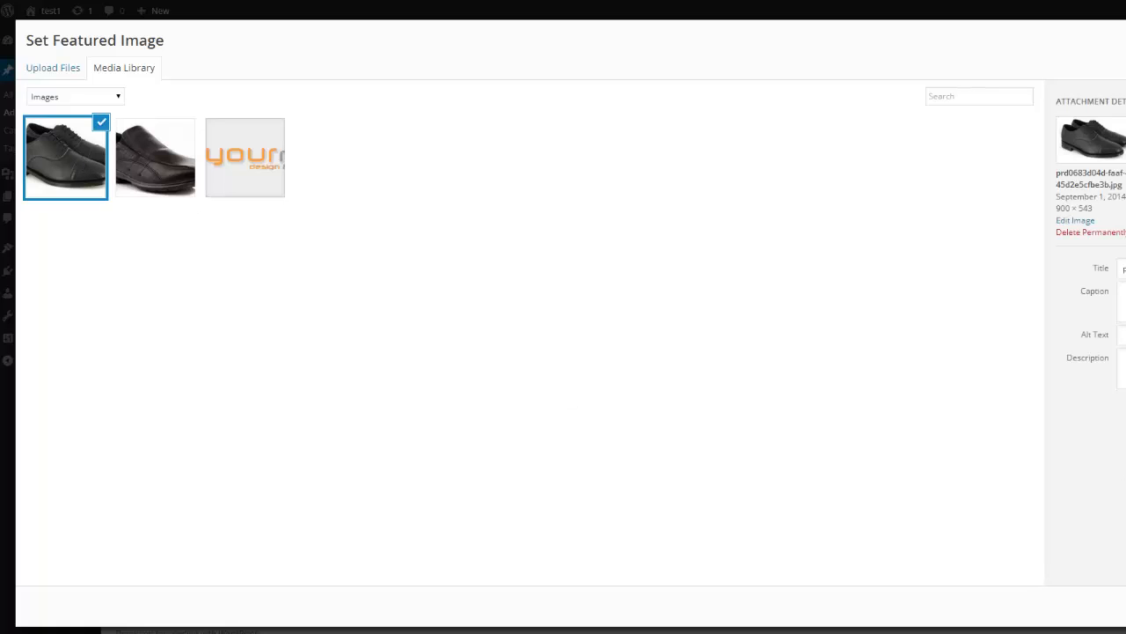
pyautogui.click(1125, 607)
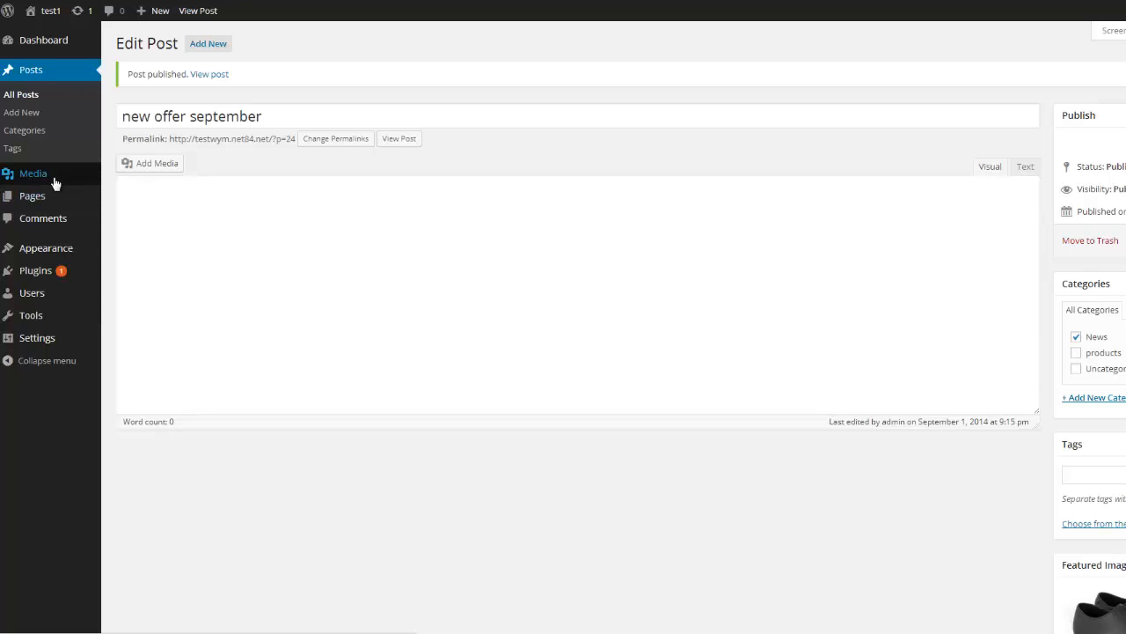
# Add the News category to the main menu and place it between home page and who we are
pyautogui.moveTo(62, 255)
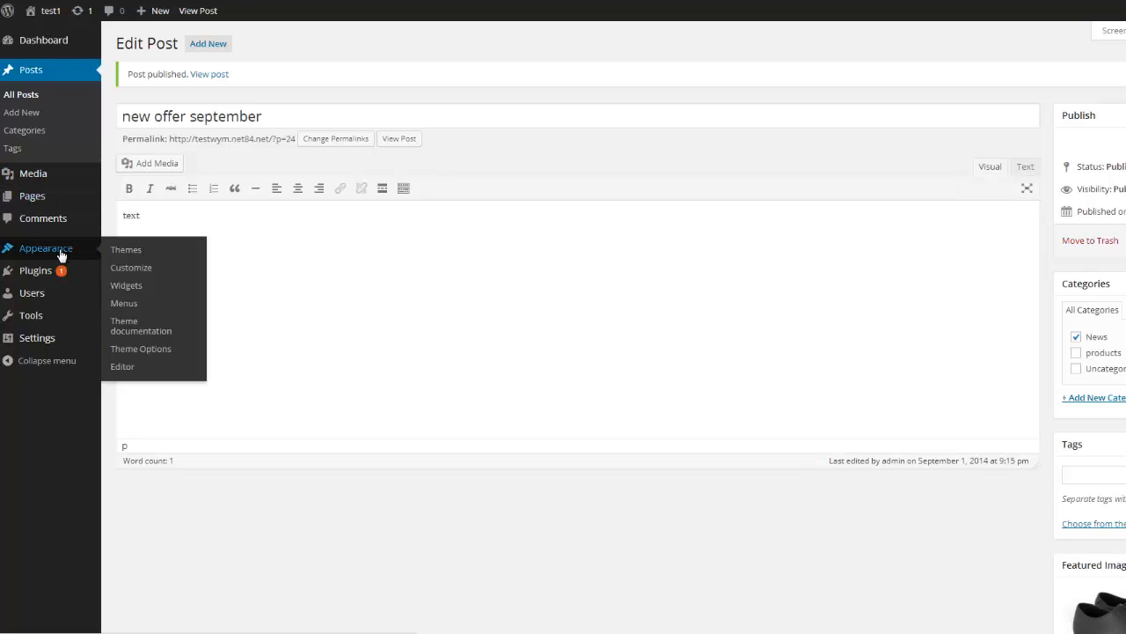
pyautogui.click(124, 302)
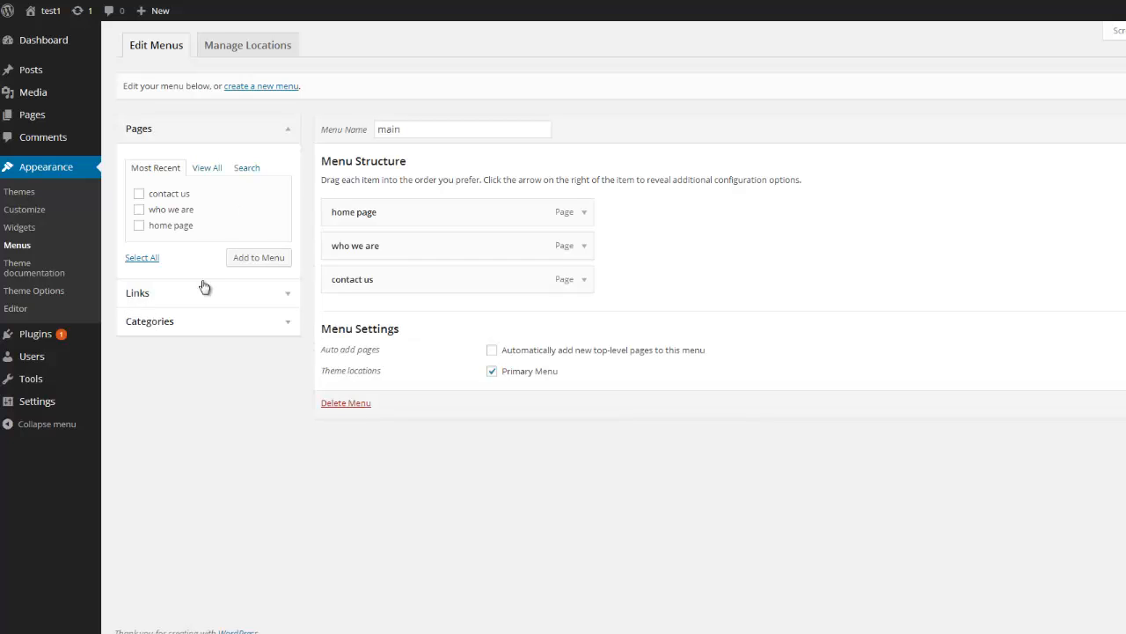
pyautogui.click(287, 322)
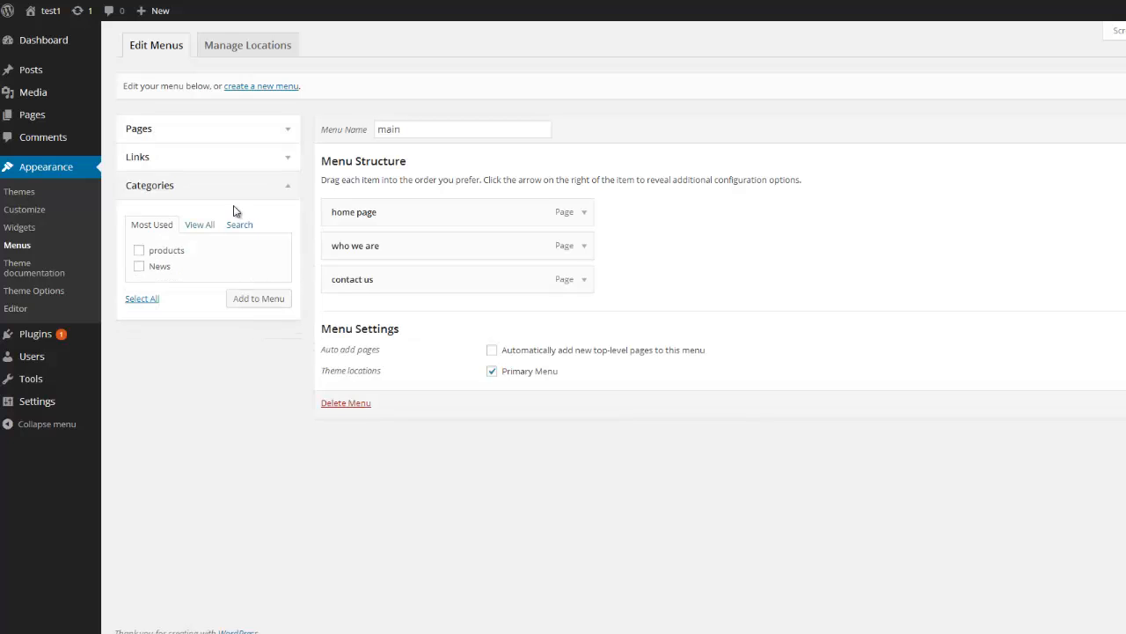
pyautogui.click(140, 267)
pyautogui.click(254, 301)
pyautogui.moveTo(396, 317); pyautogui.dragTo(408, 252)
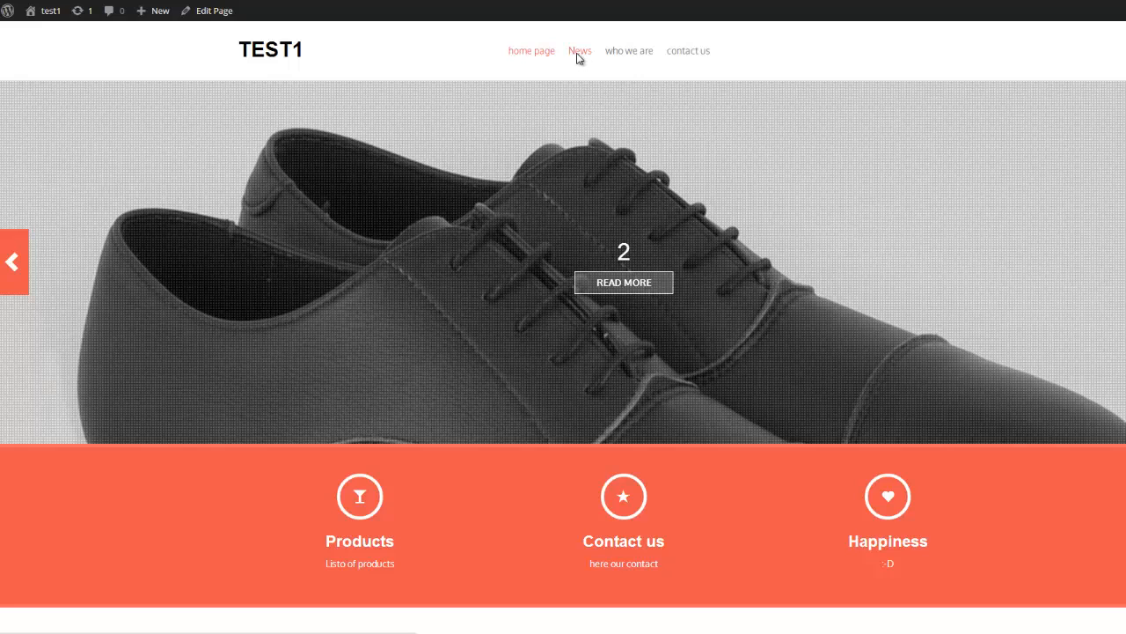
# View the News archive on the public site and examine the new offer september post, its sidebar and comment form
pyautogui.click(578, 52)
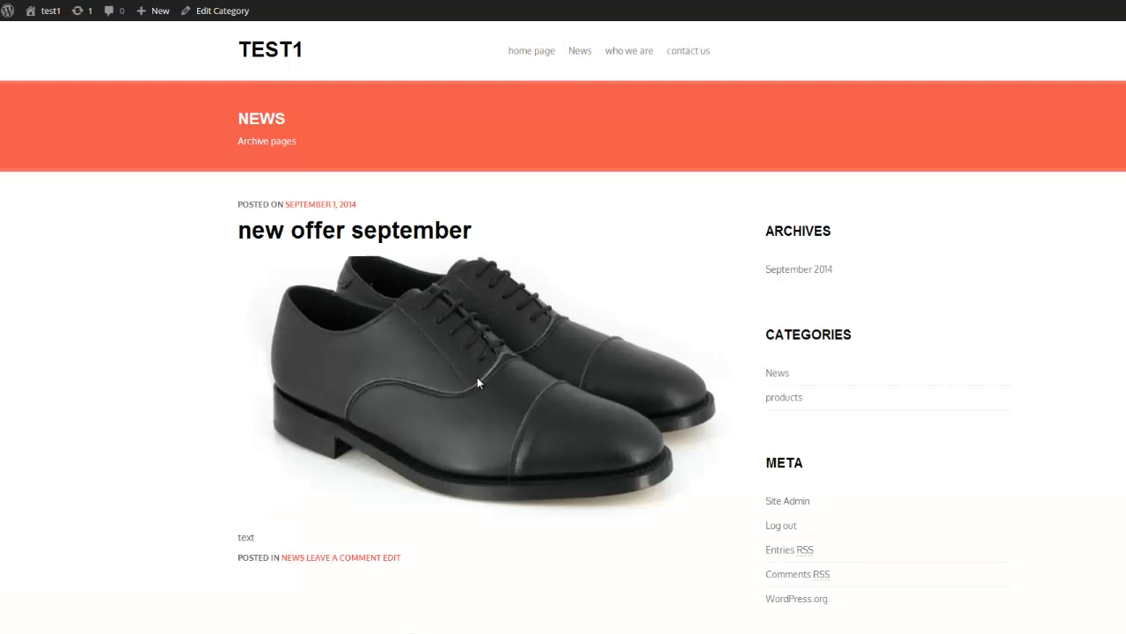
pyautogui.scroll(-3, 477, 377)
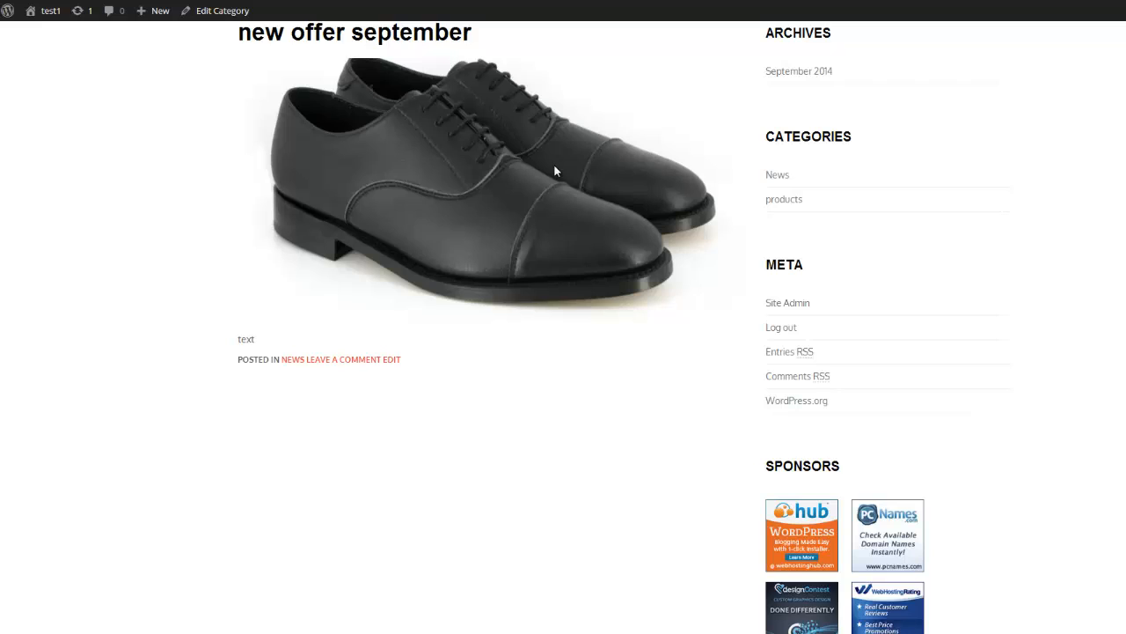
pyautogui.scroll(3, 554, 170)
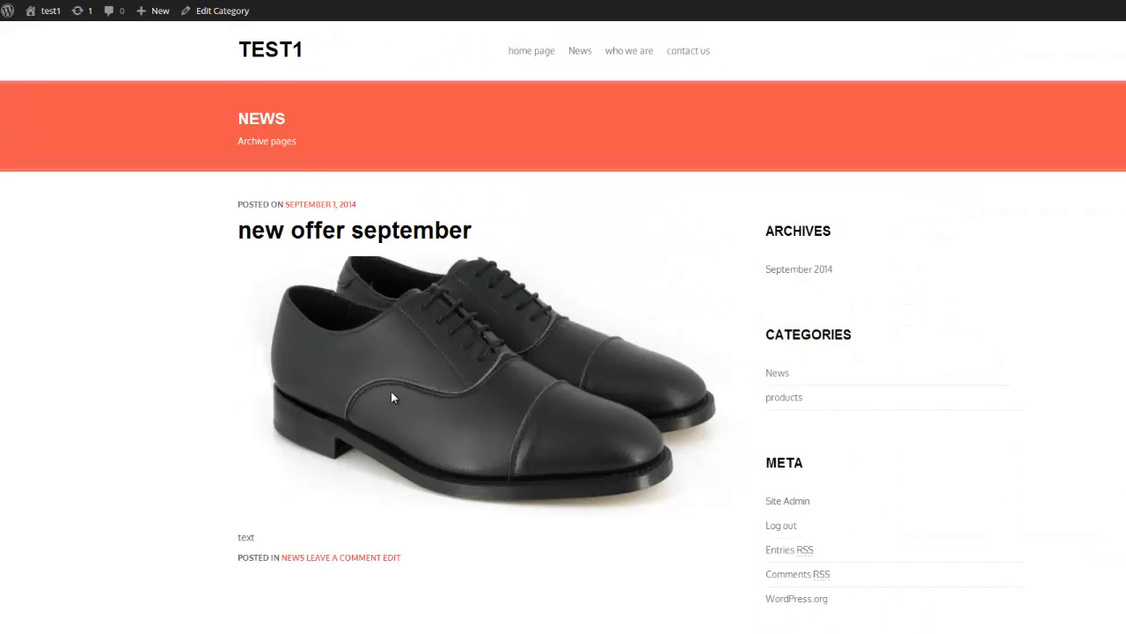
pyautogui.click(369, 237)
pyautogui.scroll(-4, 713, 312)
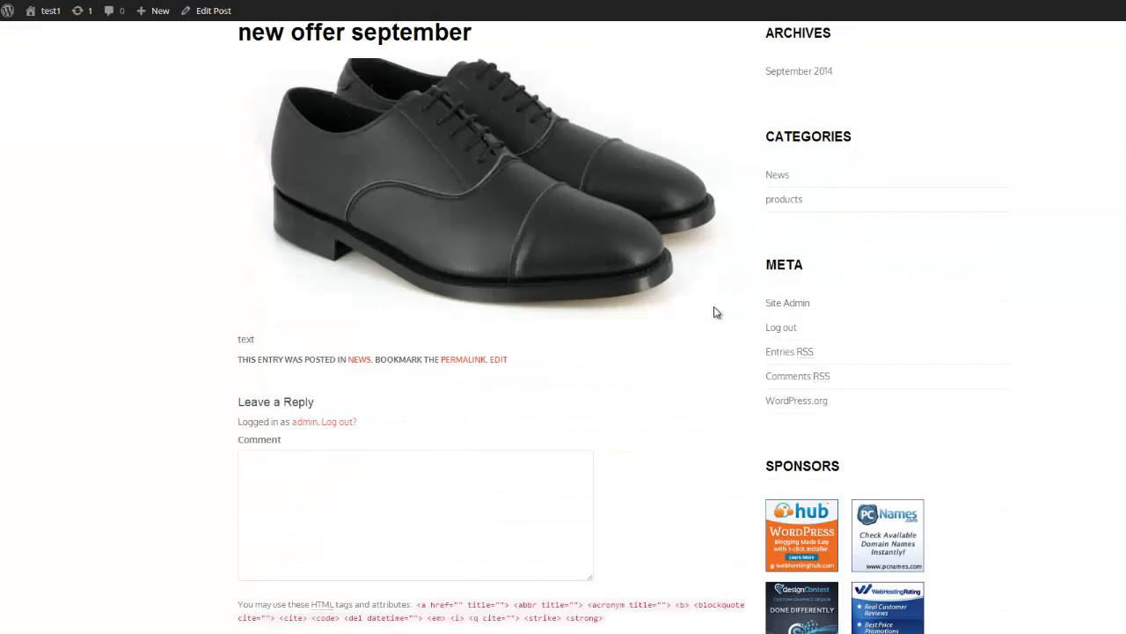
pyautogui.scroll(4, 714, 312)
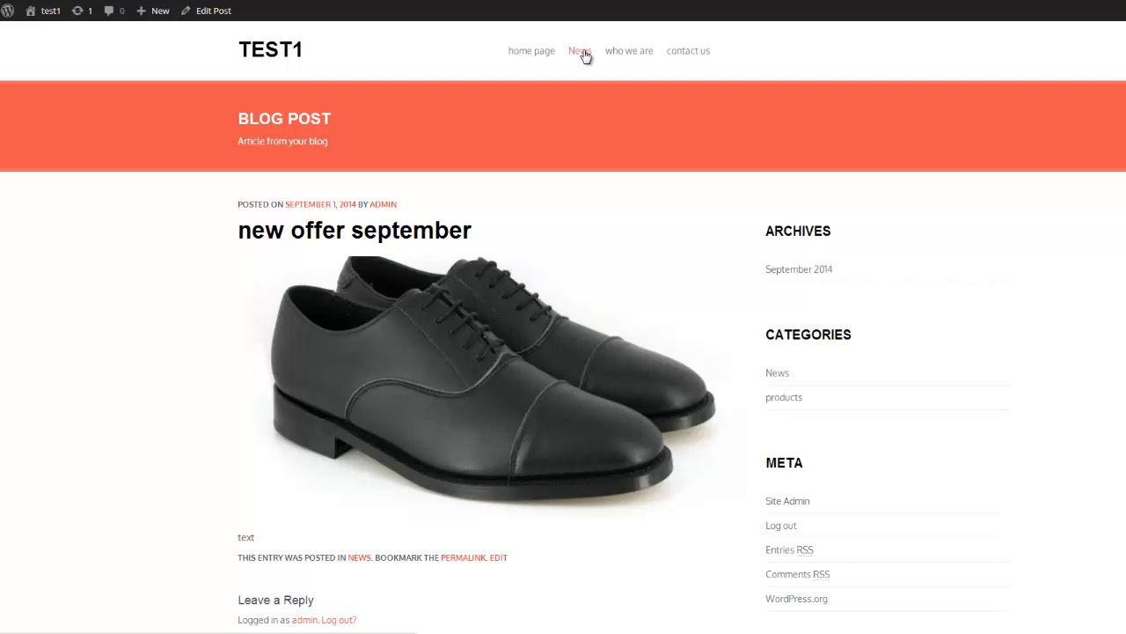
pyautogui.scroll(-1, 613, 309)
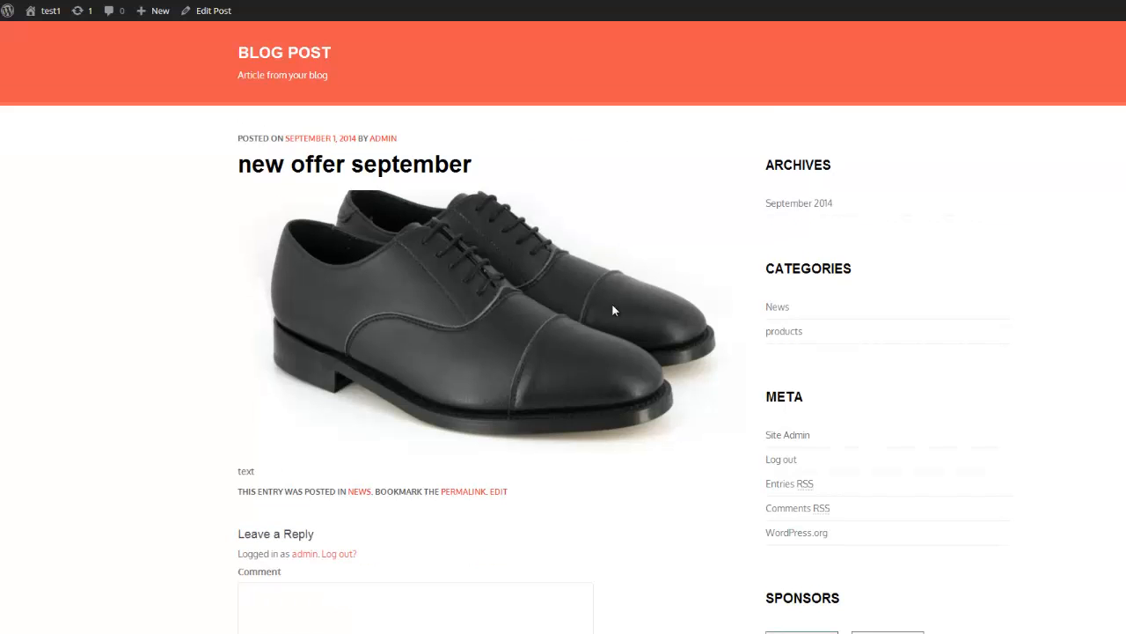
pyautogui.scroll(-3, 614, 309)
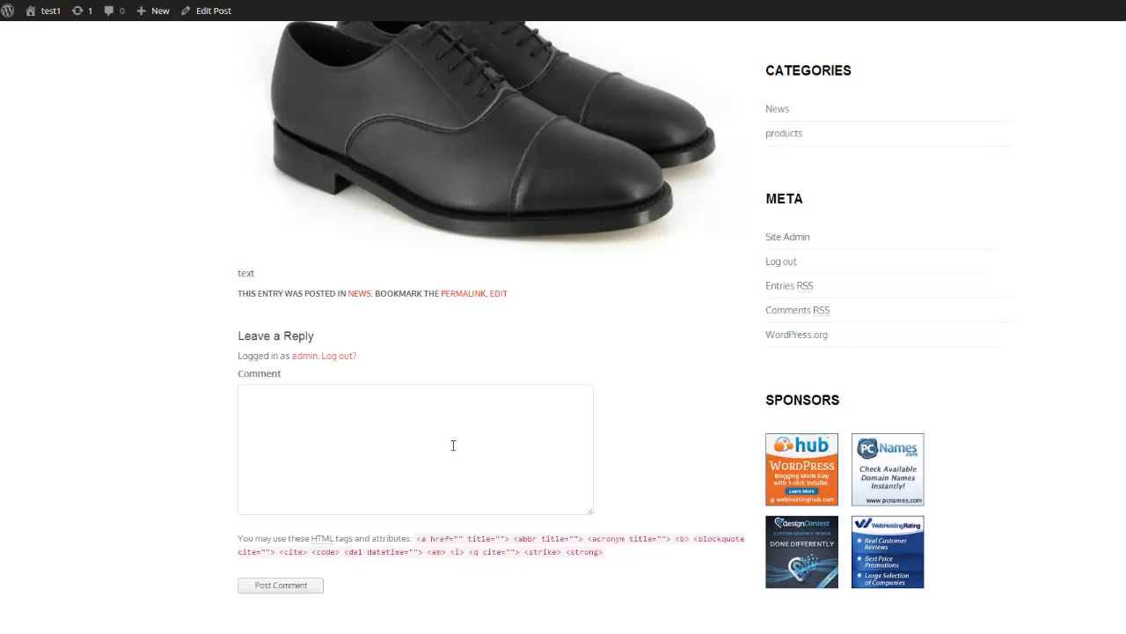
pyautogui.scroll(-1, 453, 445)
pyautogui.scroll(3, 453, 447)
pyautogui.scroll(2, 454, 451)
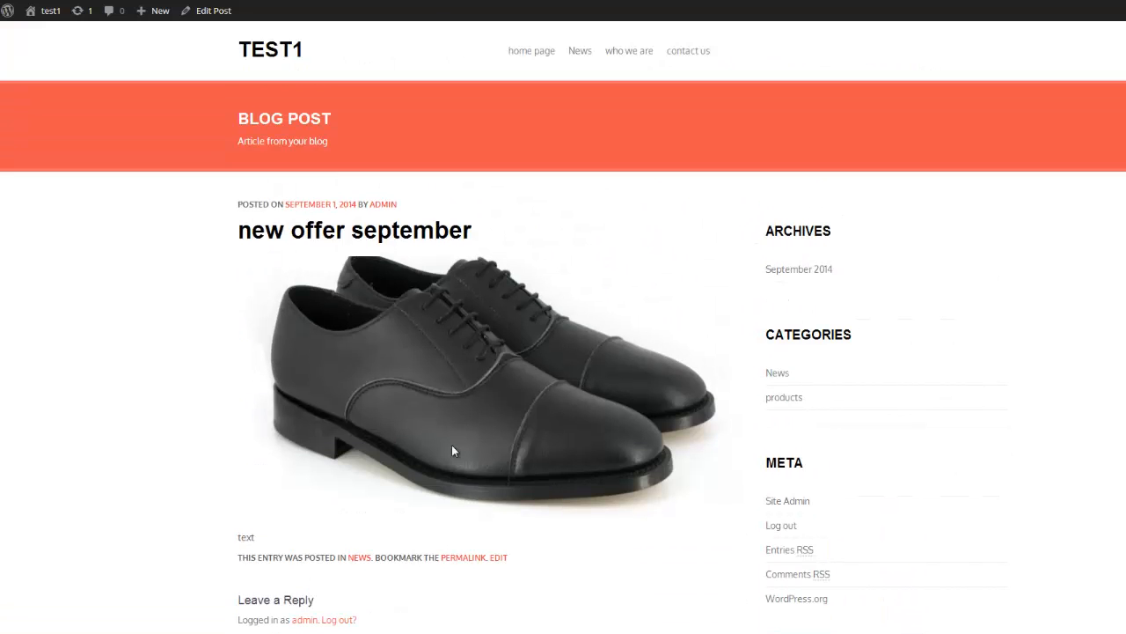
# Open the site's home page from the post and examine its slider, service blocks, latest projects and latest articles
pyautogui.scroll(-5, 454, 451)
pyautogui.scroll(5, 454, 450)
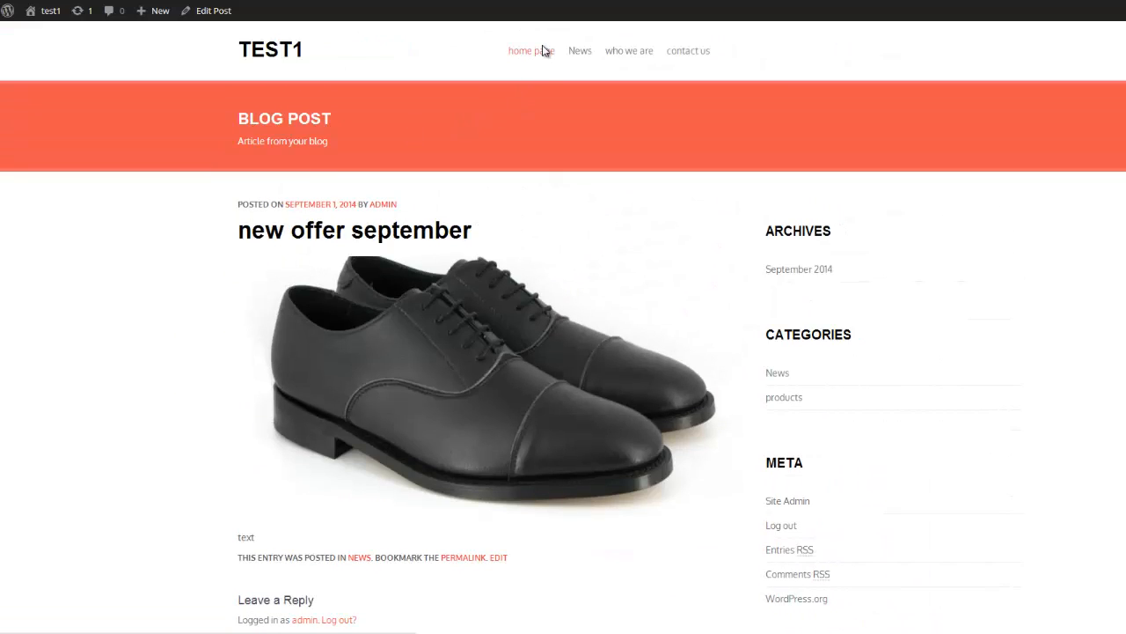
pyautogui.click(543, 51)
pyautogui.scroll(-2, 630, 267)
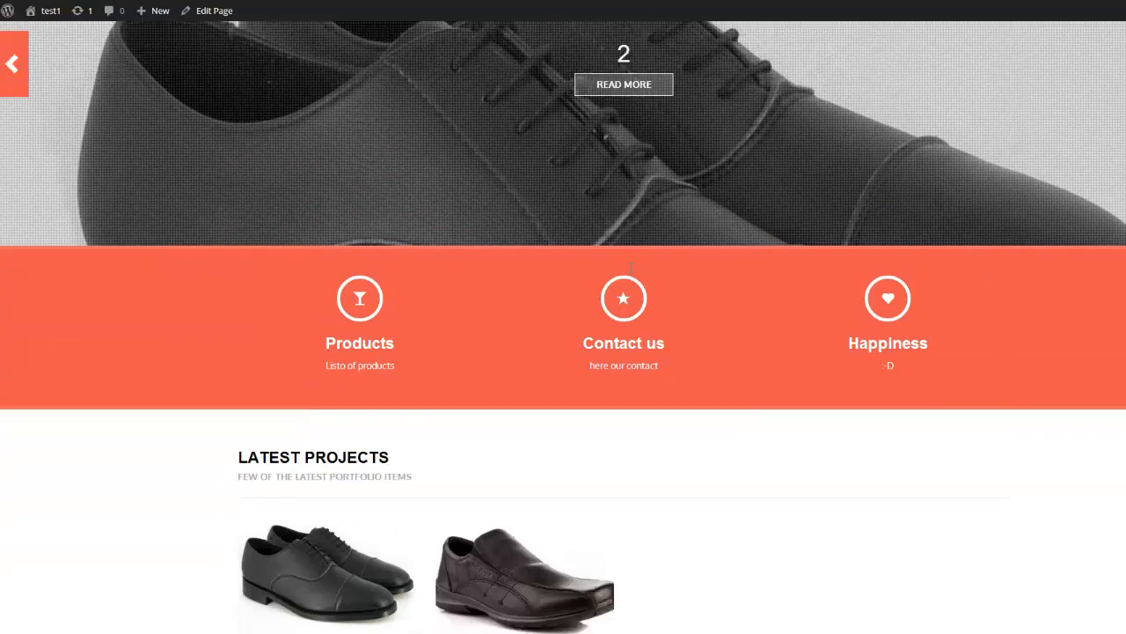
pyautogui.scroll(-4, 631, 267)
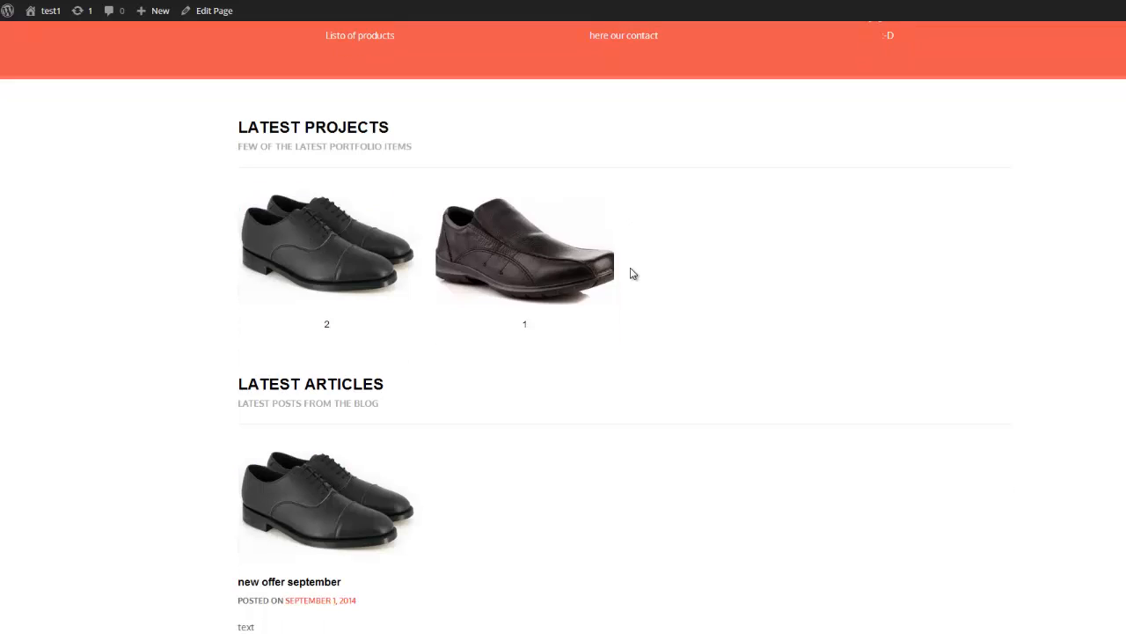
pyautogui.scroll(6, 630, 273)
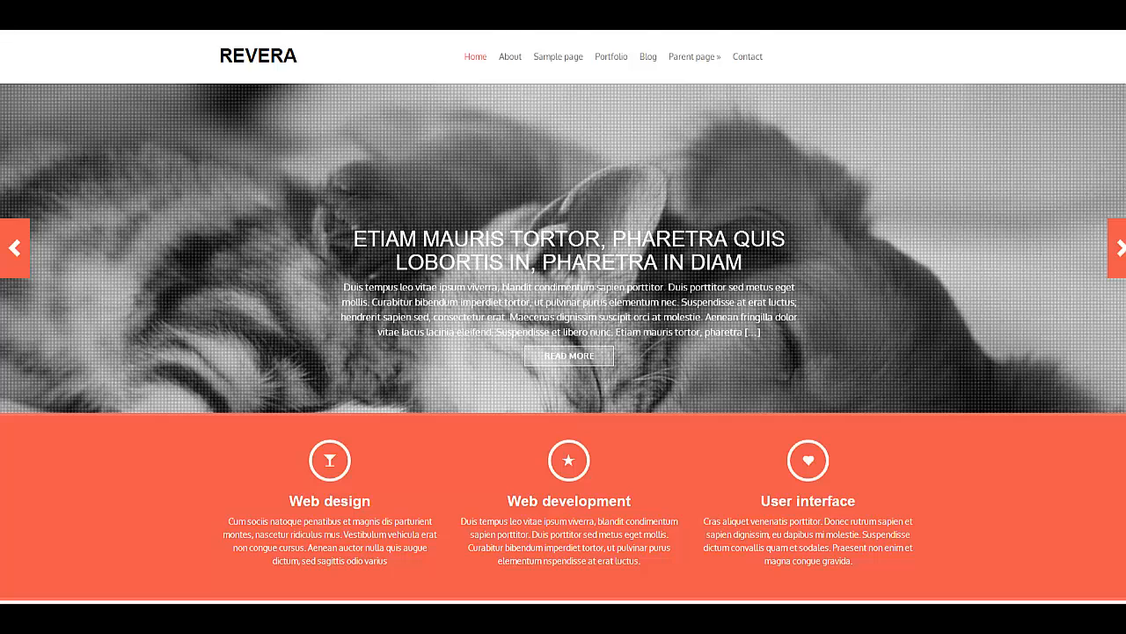
# Examine the Revera demo home page down to its footer and advance its slider by two slides
pyautogui.scroll(-5, 563, 317)
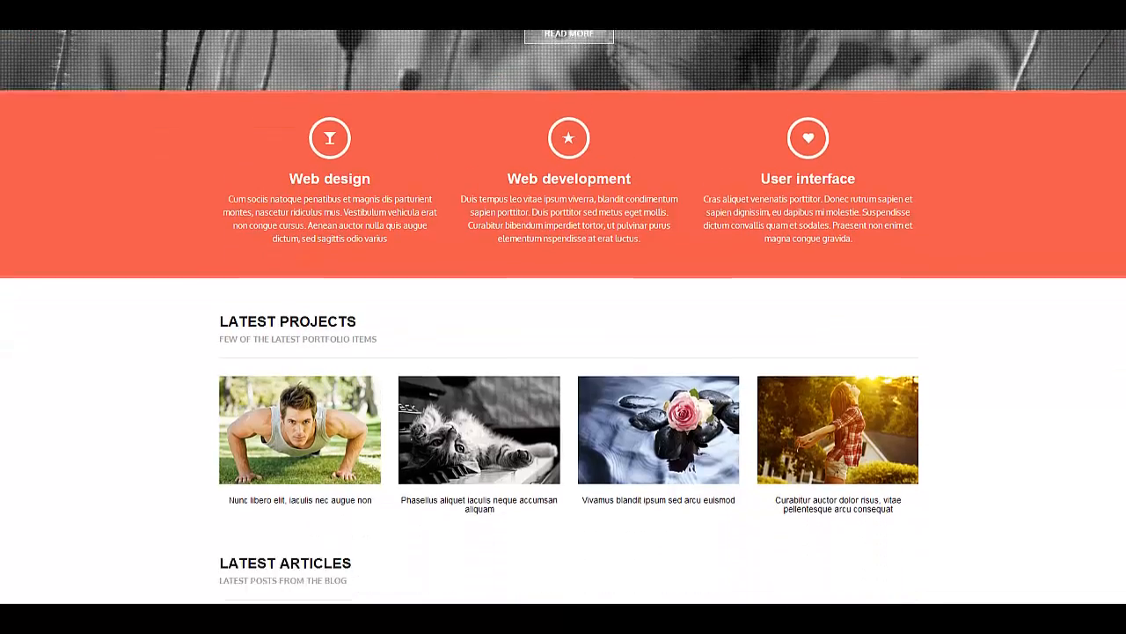
pyautogui.scroll(-3, 564, 317)
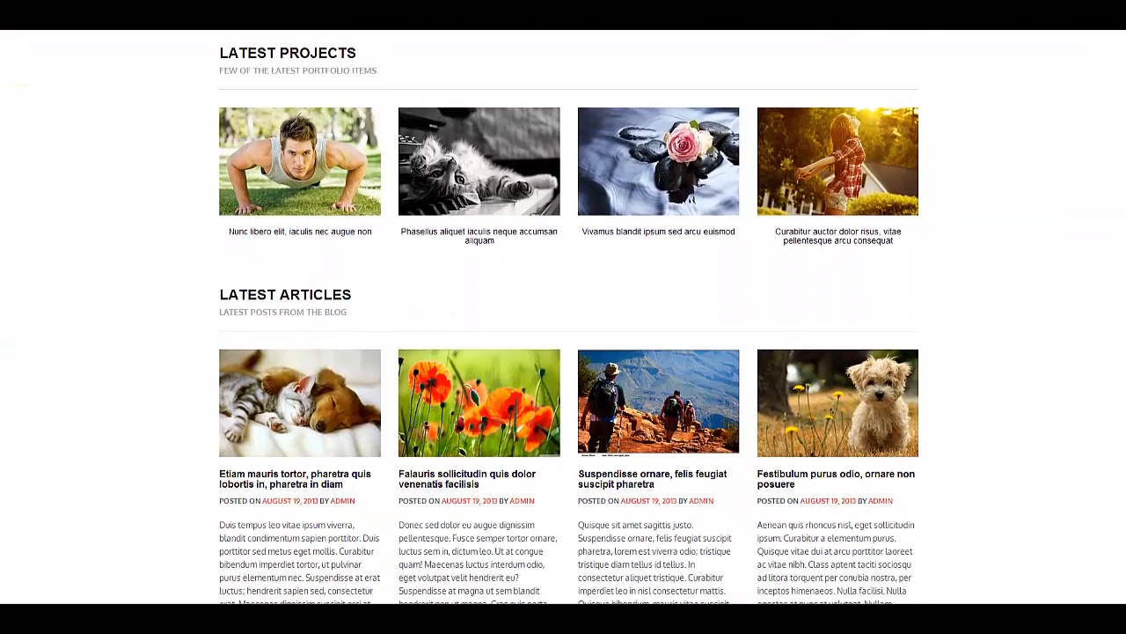
pyautogui.scroll(-5, 564, 317)
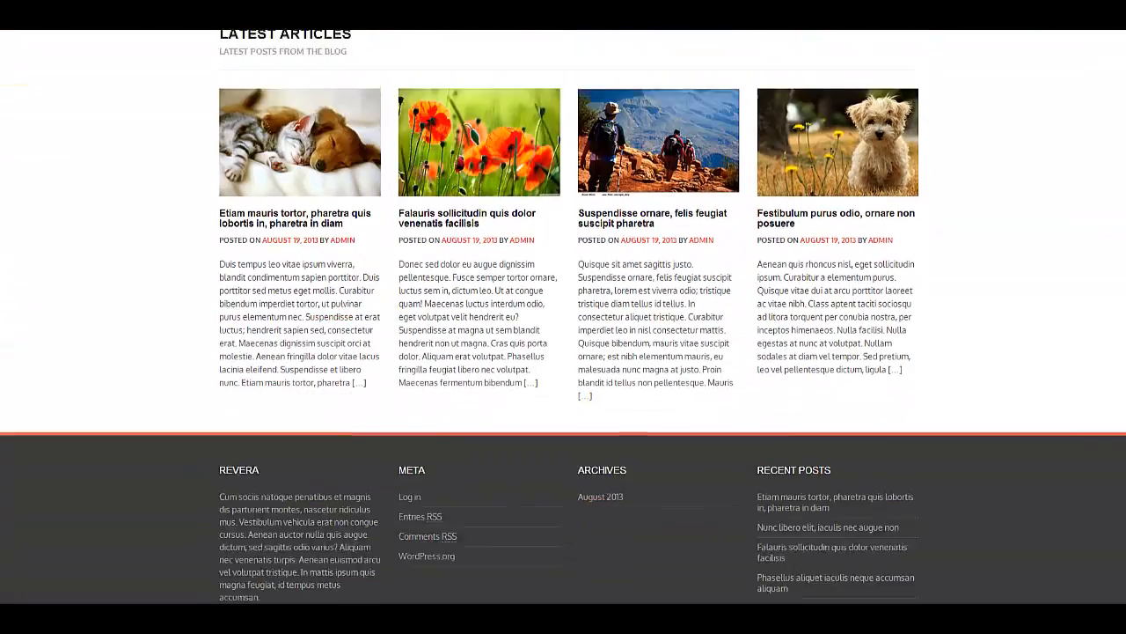
pyautogui.scroll(8, 563, 317)
pyautogui.scroll(4, 563, 317)
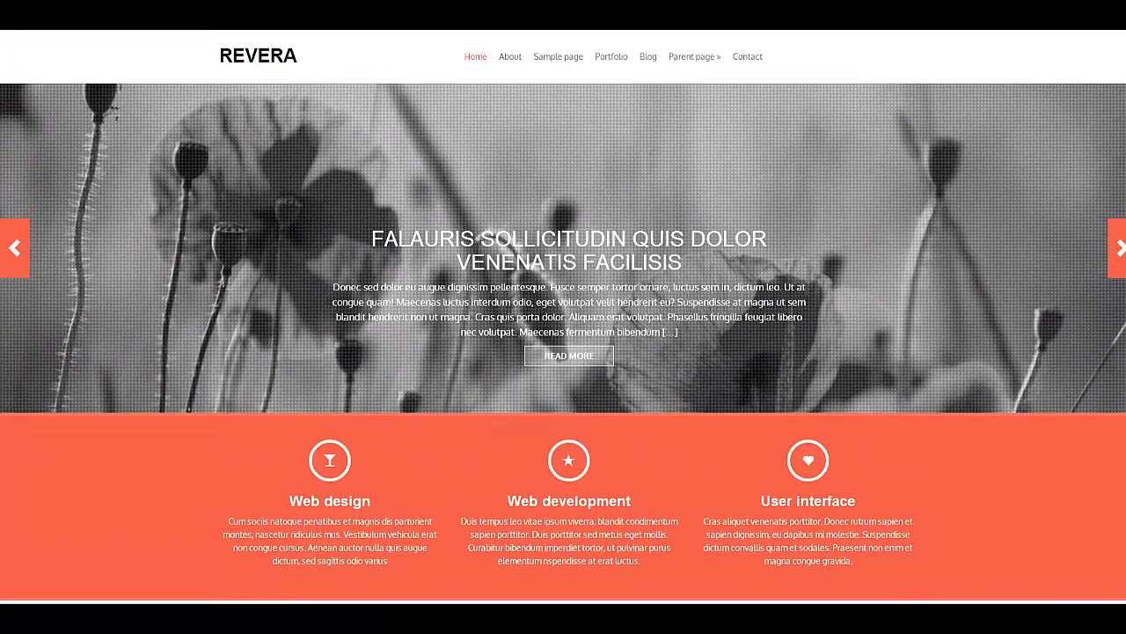
pyautogui.click(1120, 253)
pyautogui.click(1120, 251)
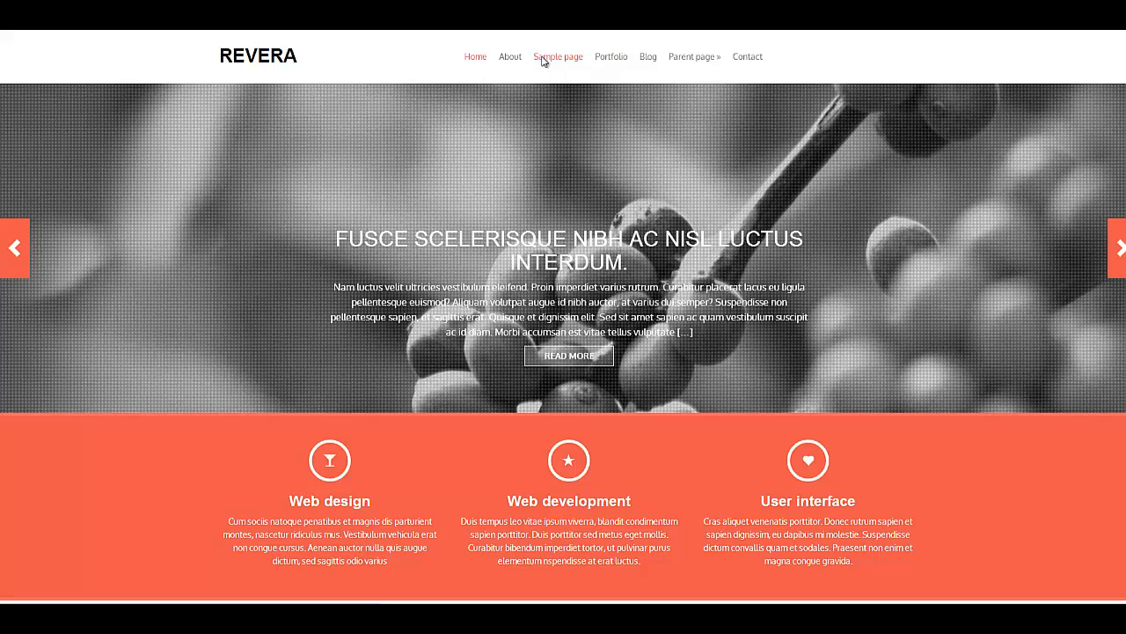
# View the Revera demo's Sample page, and examine its Portfolio archive down to the footer
pyautogui.click(543, 61)
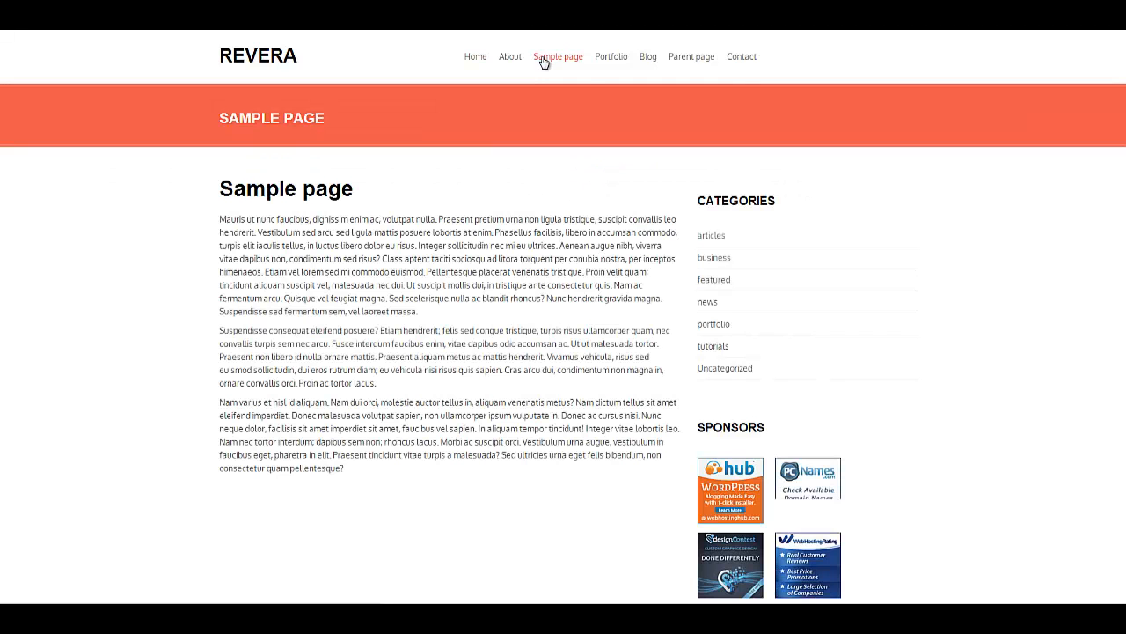
pyautogui.click(604, 60)
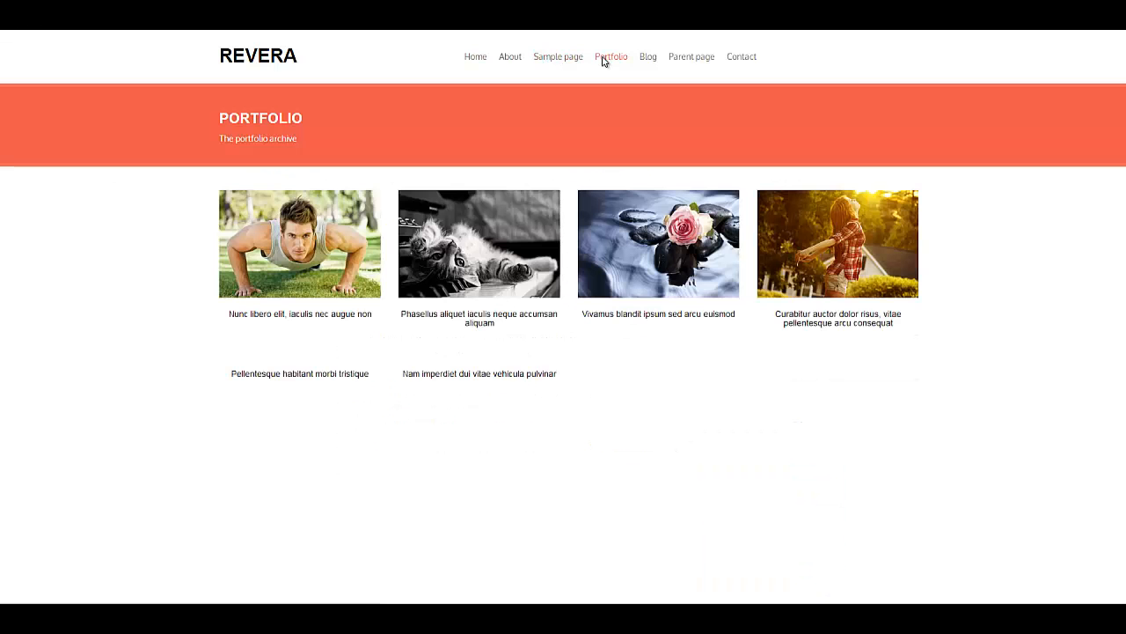
pyautogui.scroll(-3, 869, 286)
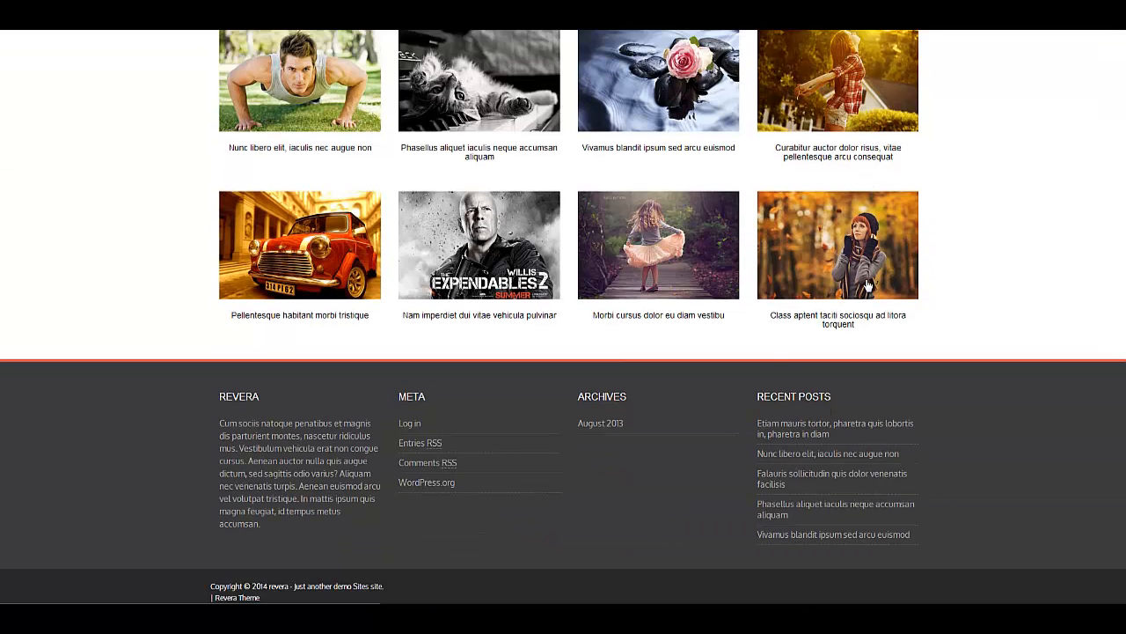
pyautogui.scroll(3, 868, 285)
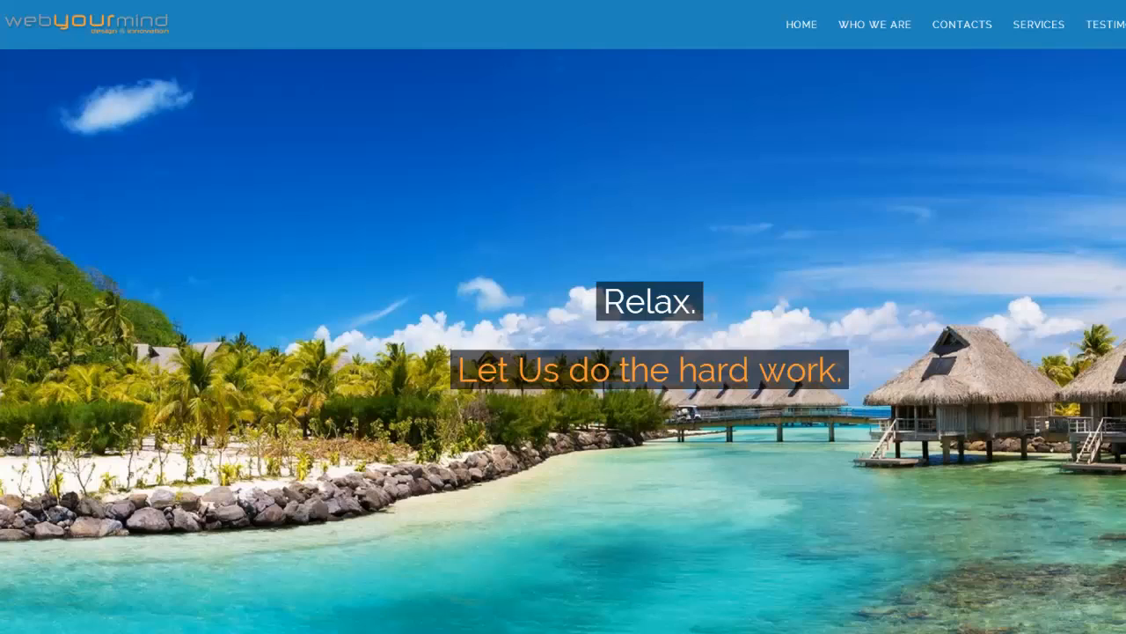